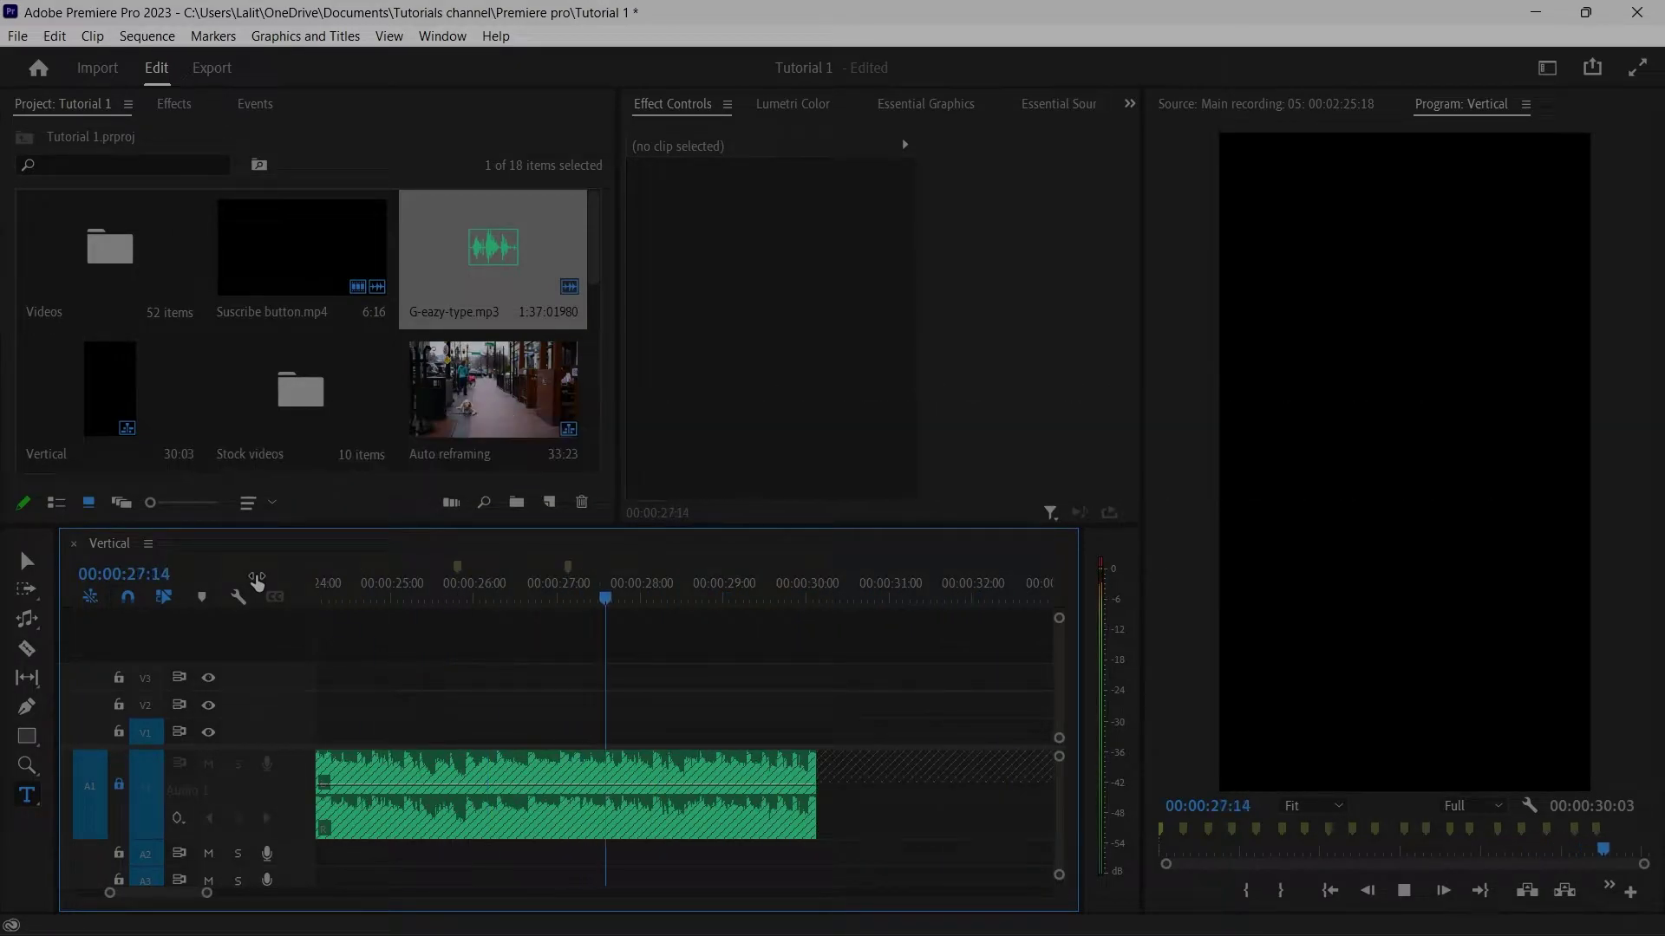
Stop playback, open the Videos bin, and clear the logged import errors.
{"action": "key", "text": "space"}
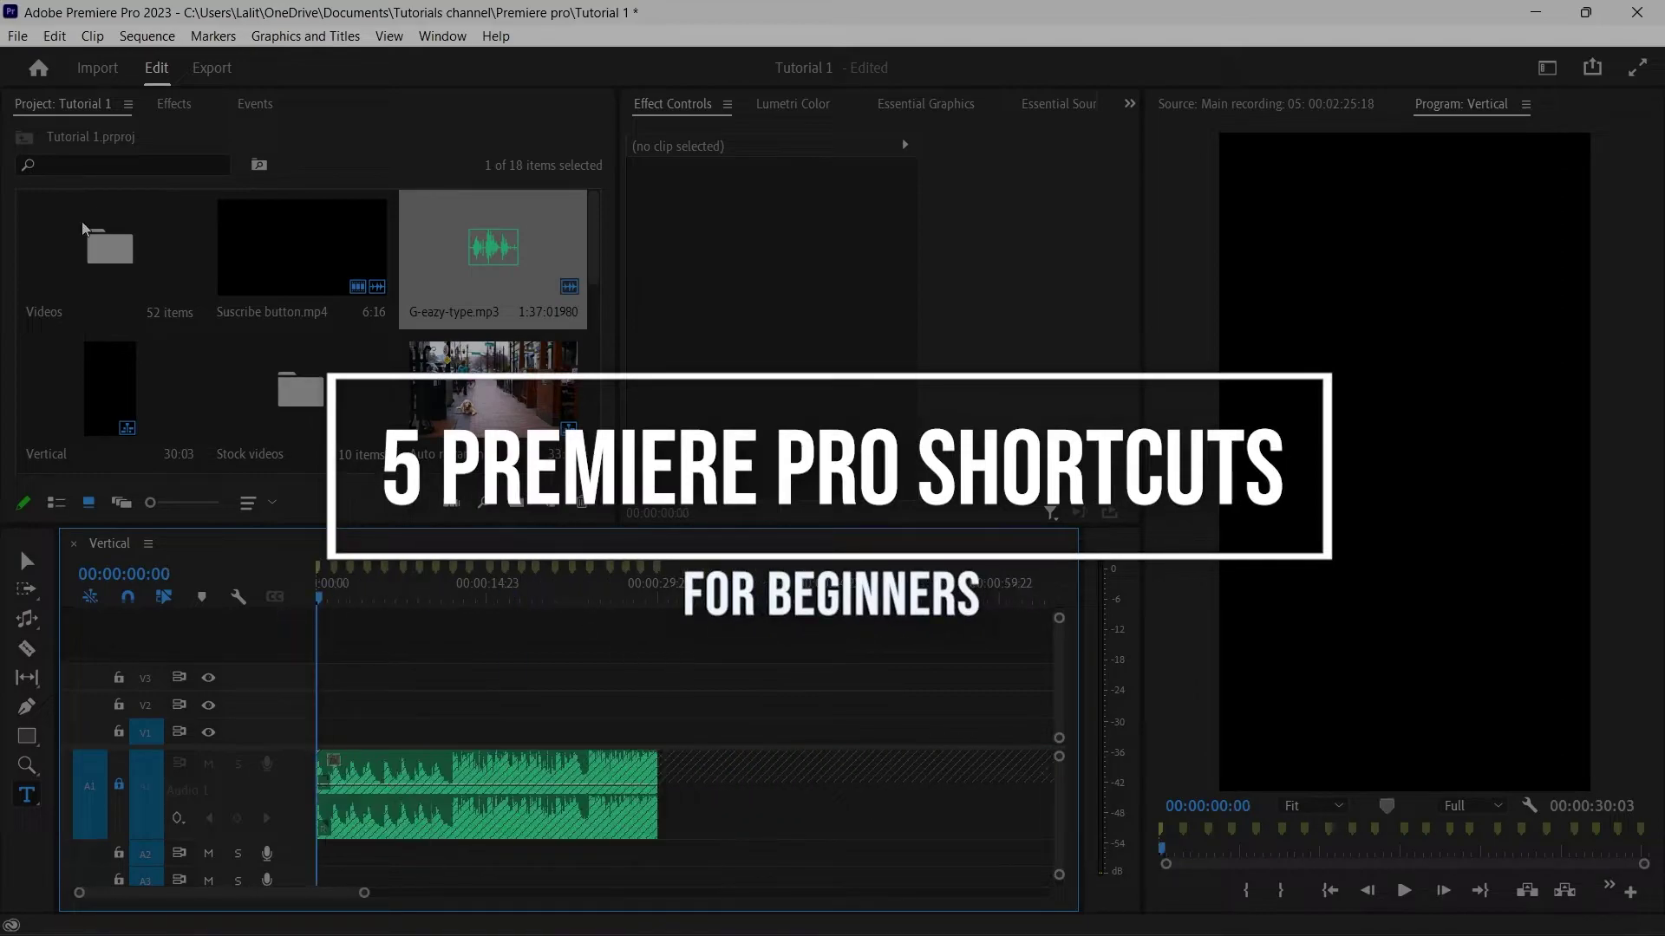
{"action": "double_click", "coordinate": [86, 234]}
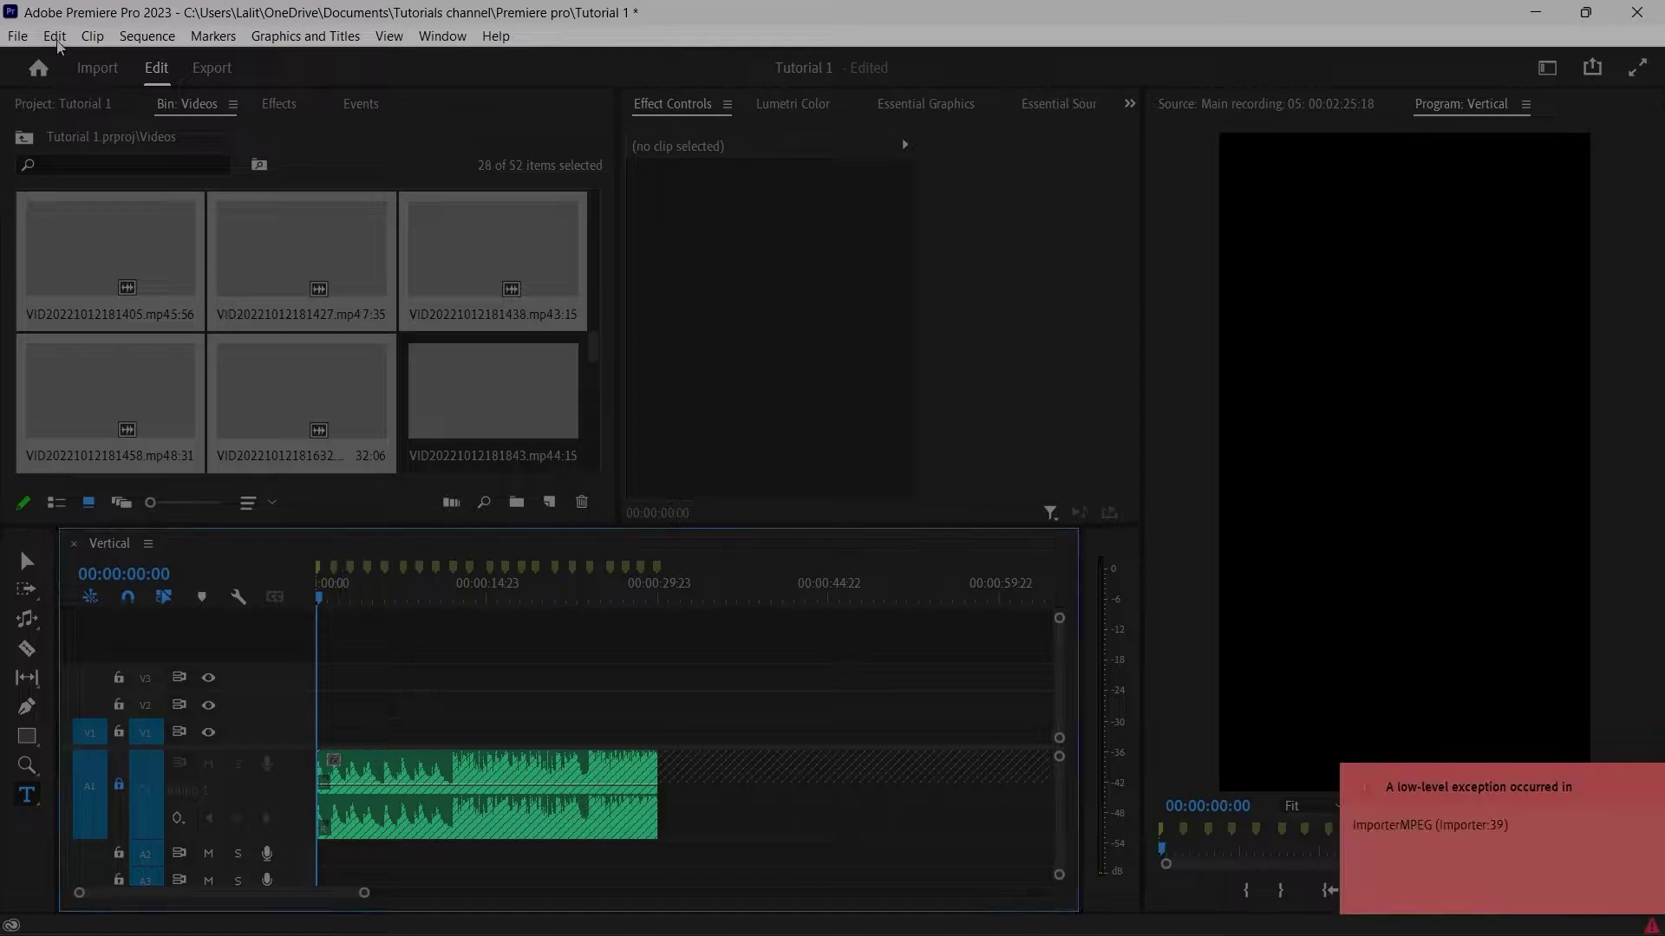
{"action": "left_click", "coordinate": [1491, 806]}
{"action": "left_click", "coordinate": [548, 164]}
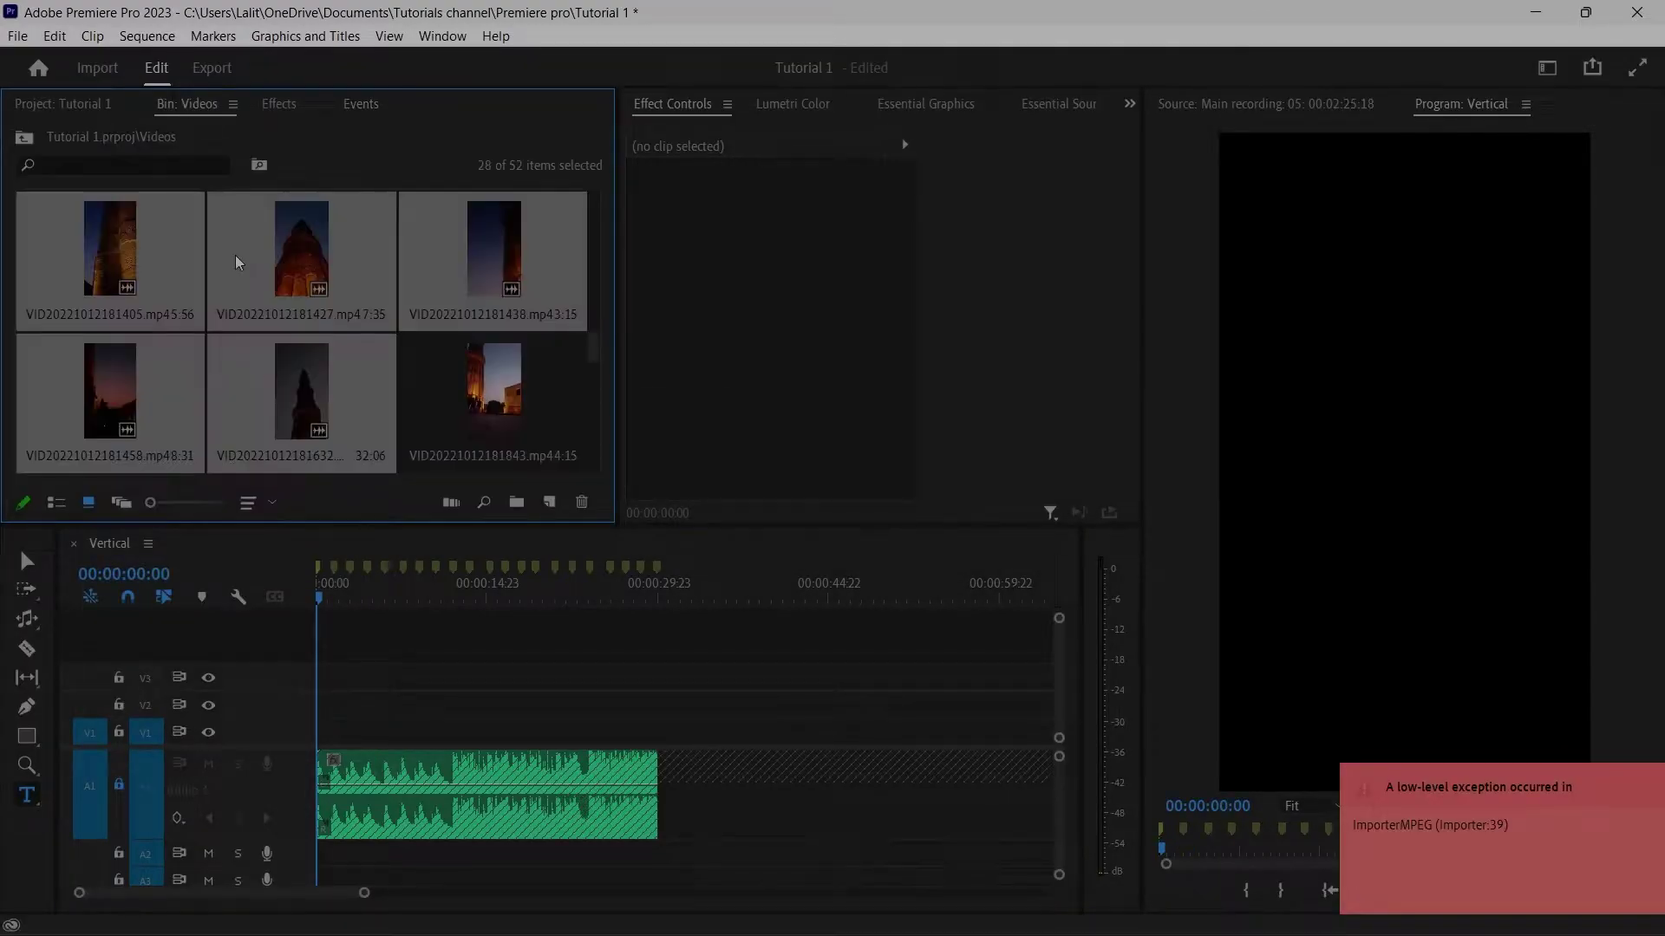
Automatically add the Videos bin's Pexels clips to sequence 1.
{"action": "left_click", "coordinate": [55, 35]}
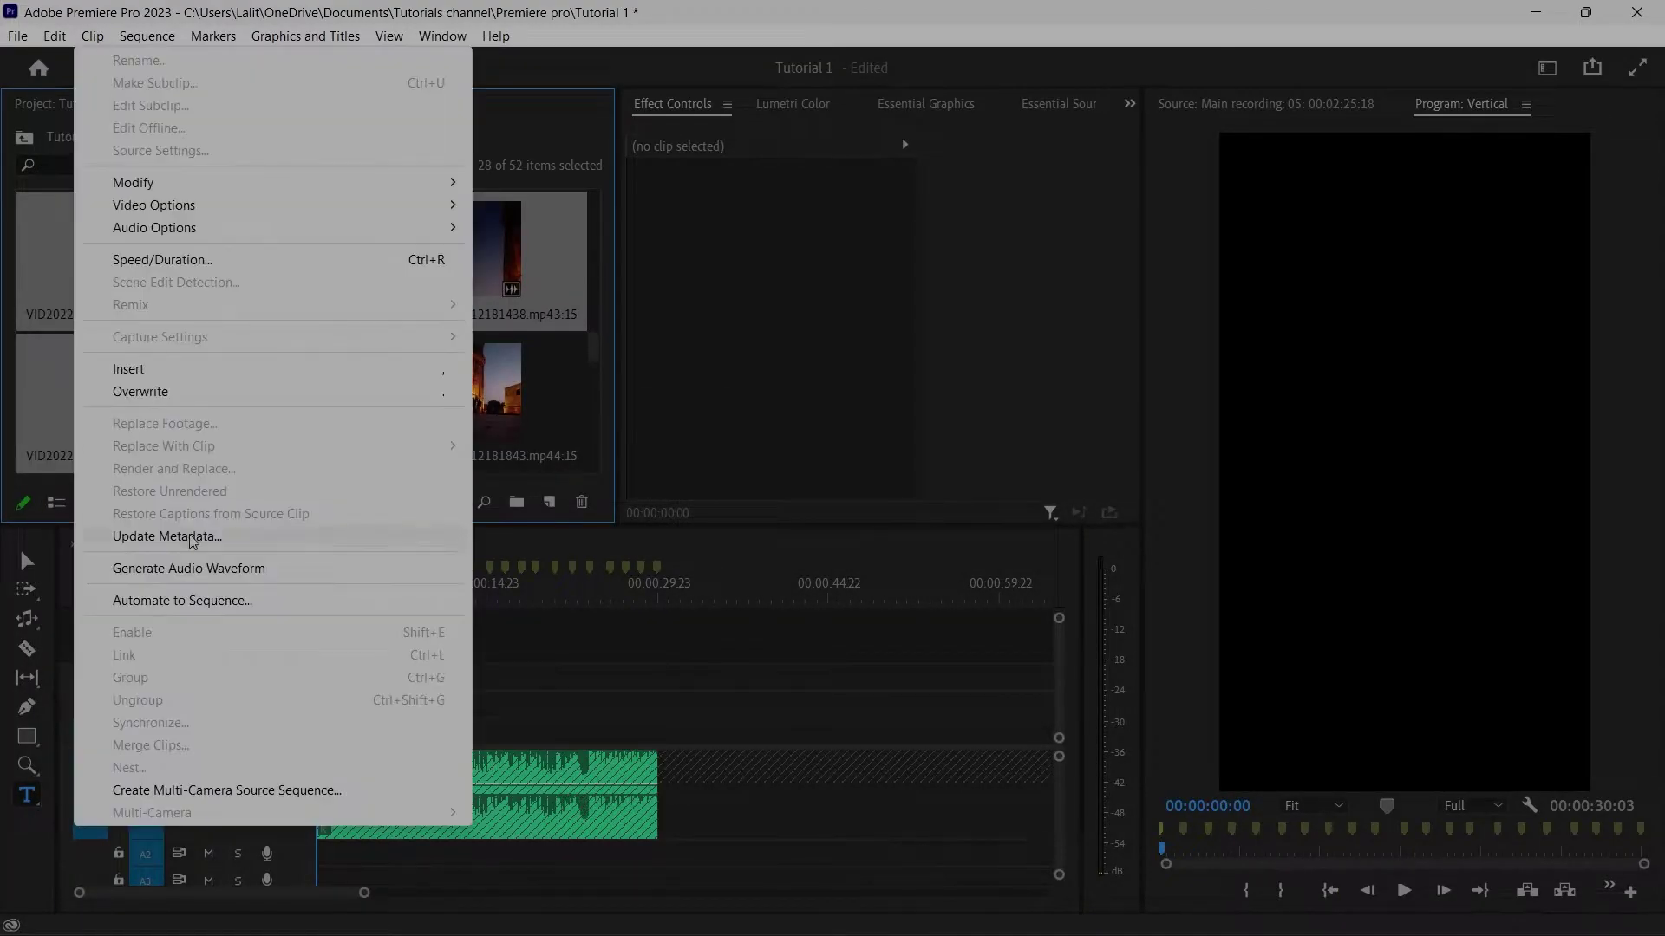
{"action": "left_click", "coordinate": [165, 595]}
{"action": "key", "text": "Return"}
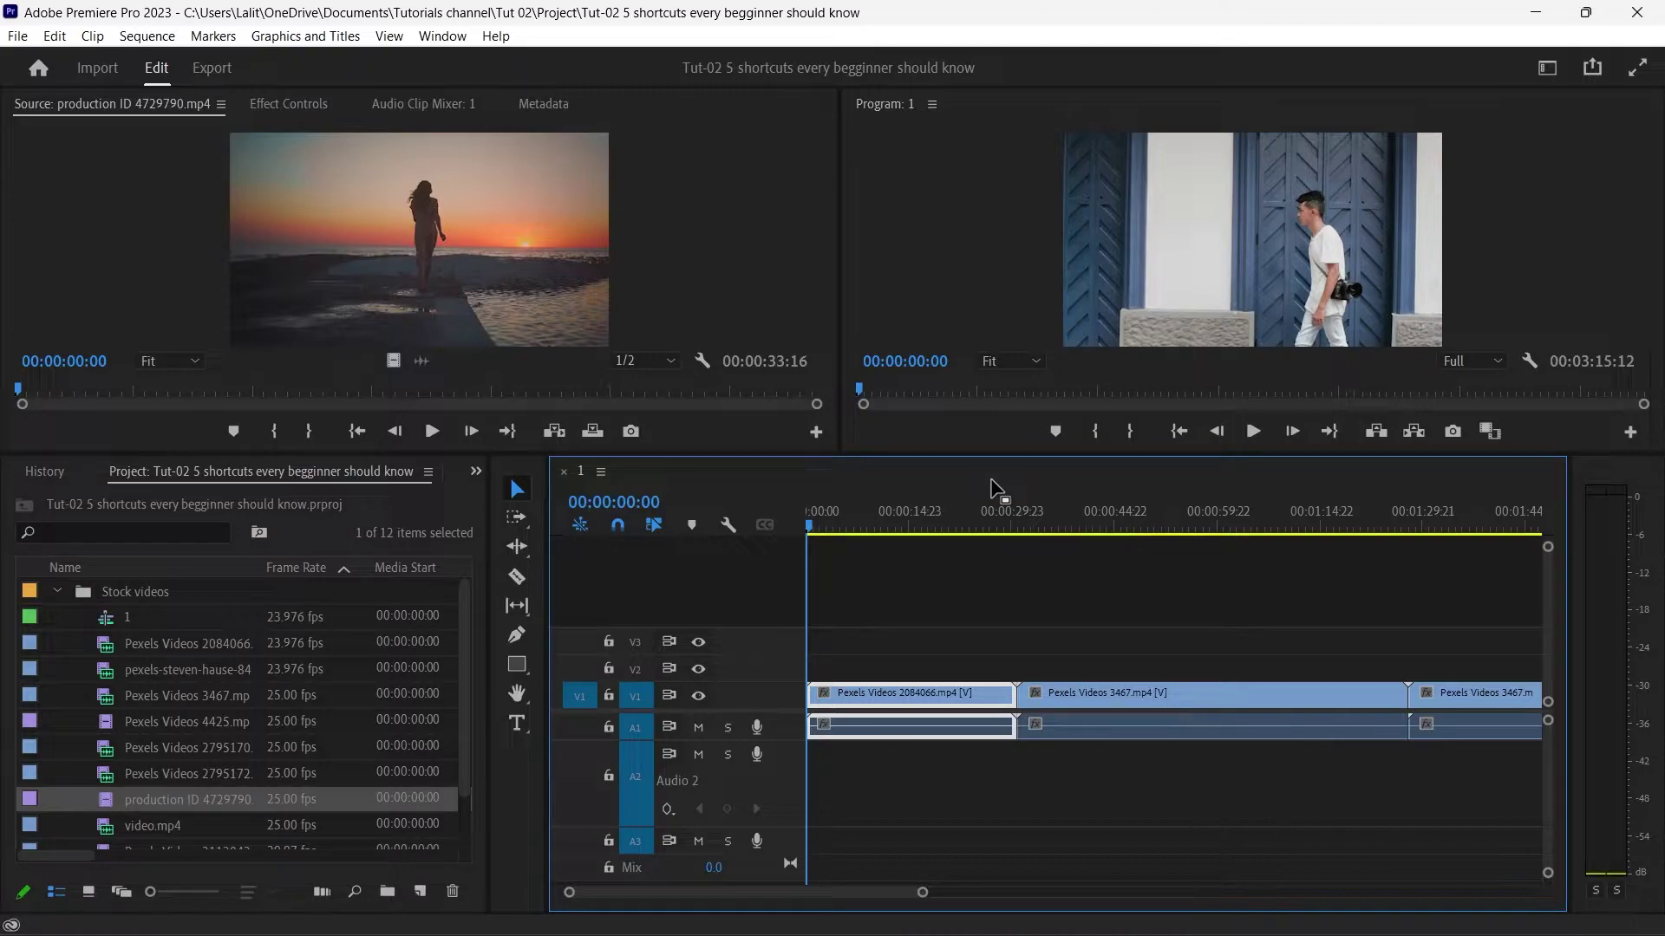
{"action": "key", "text": "space"}
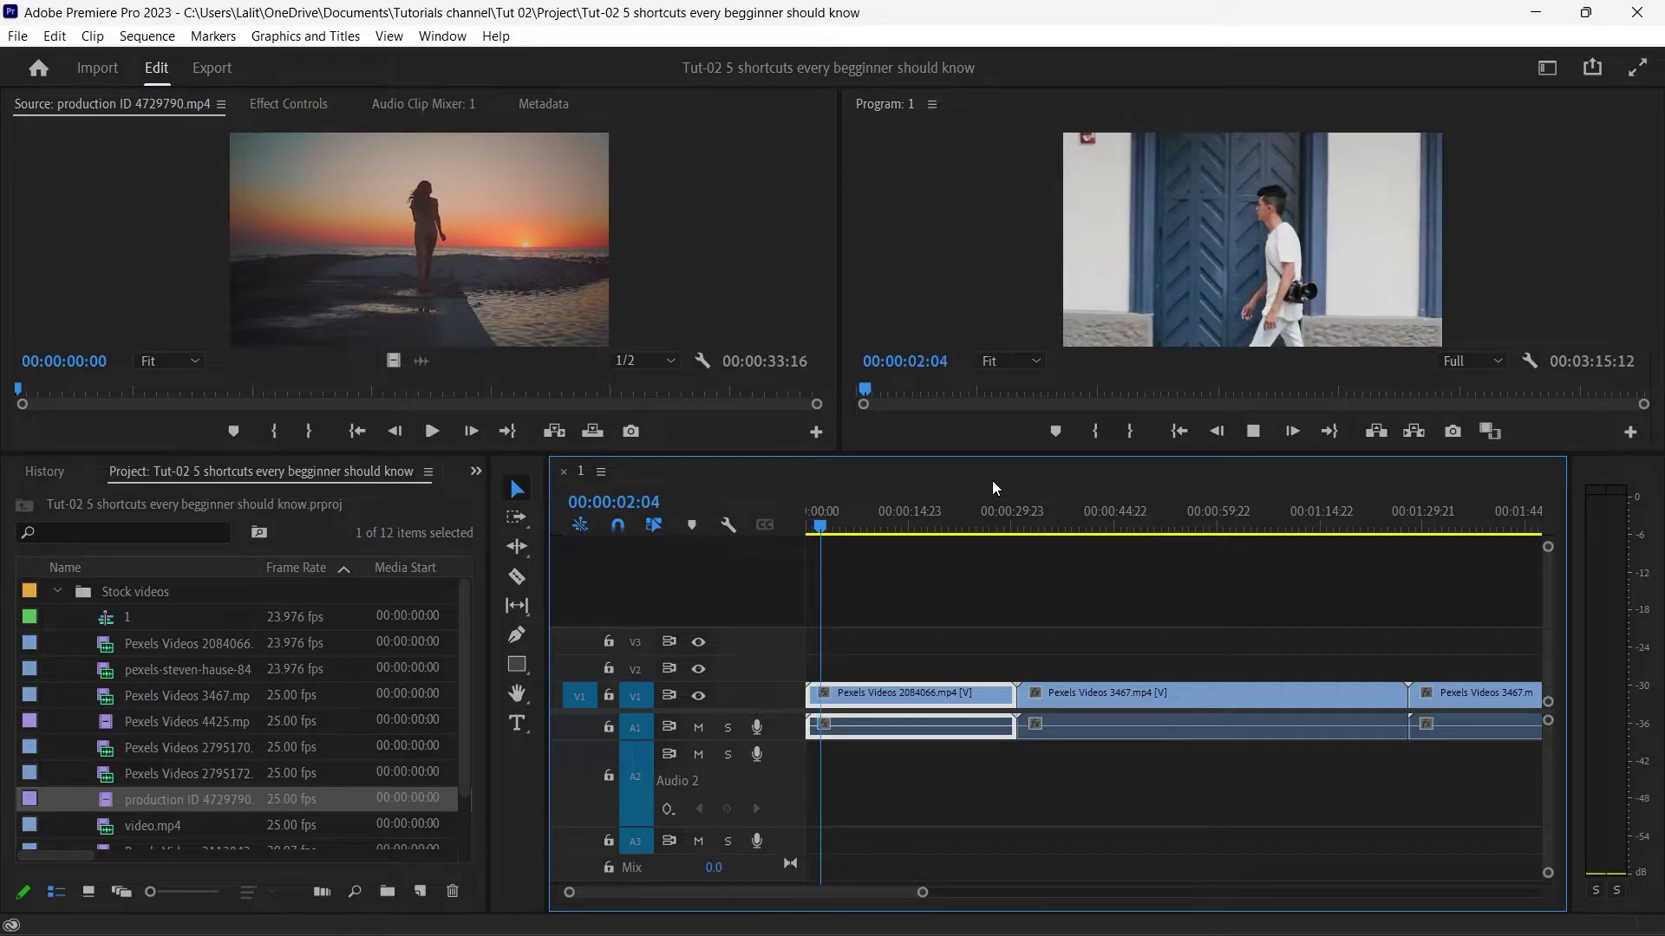
{"action": "key", "text": "space"}
{"action": "key", "text": "l"}
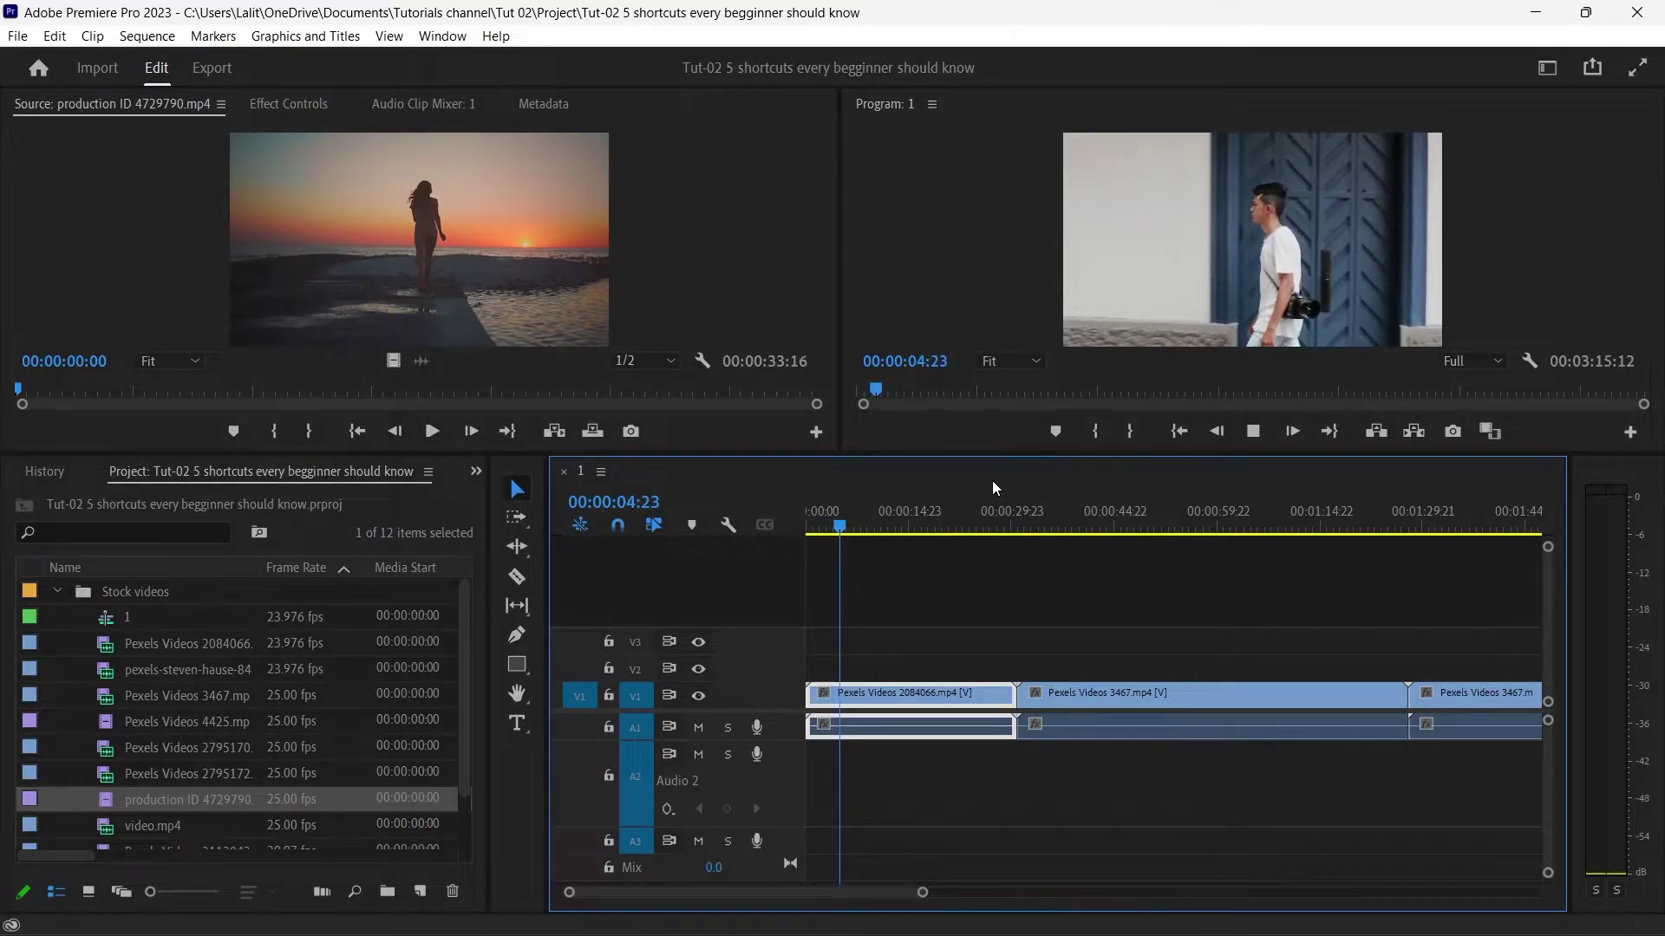
{"action": "key", "text": "l"}
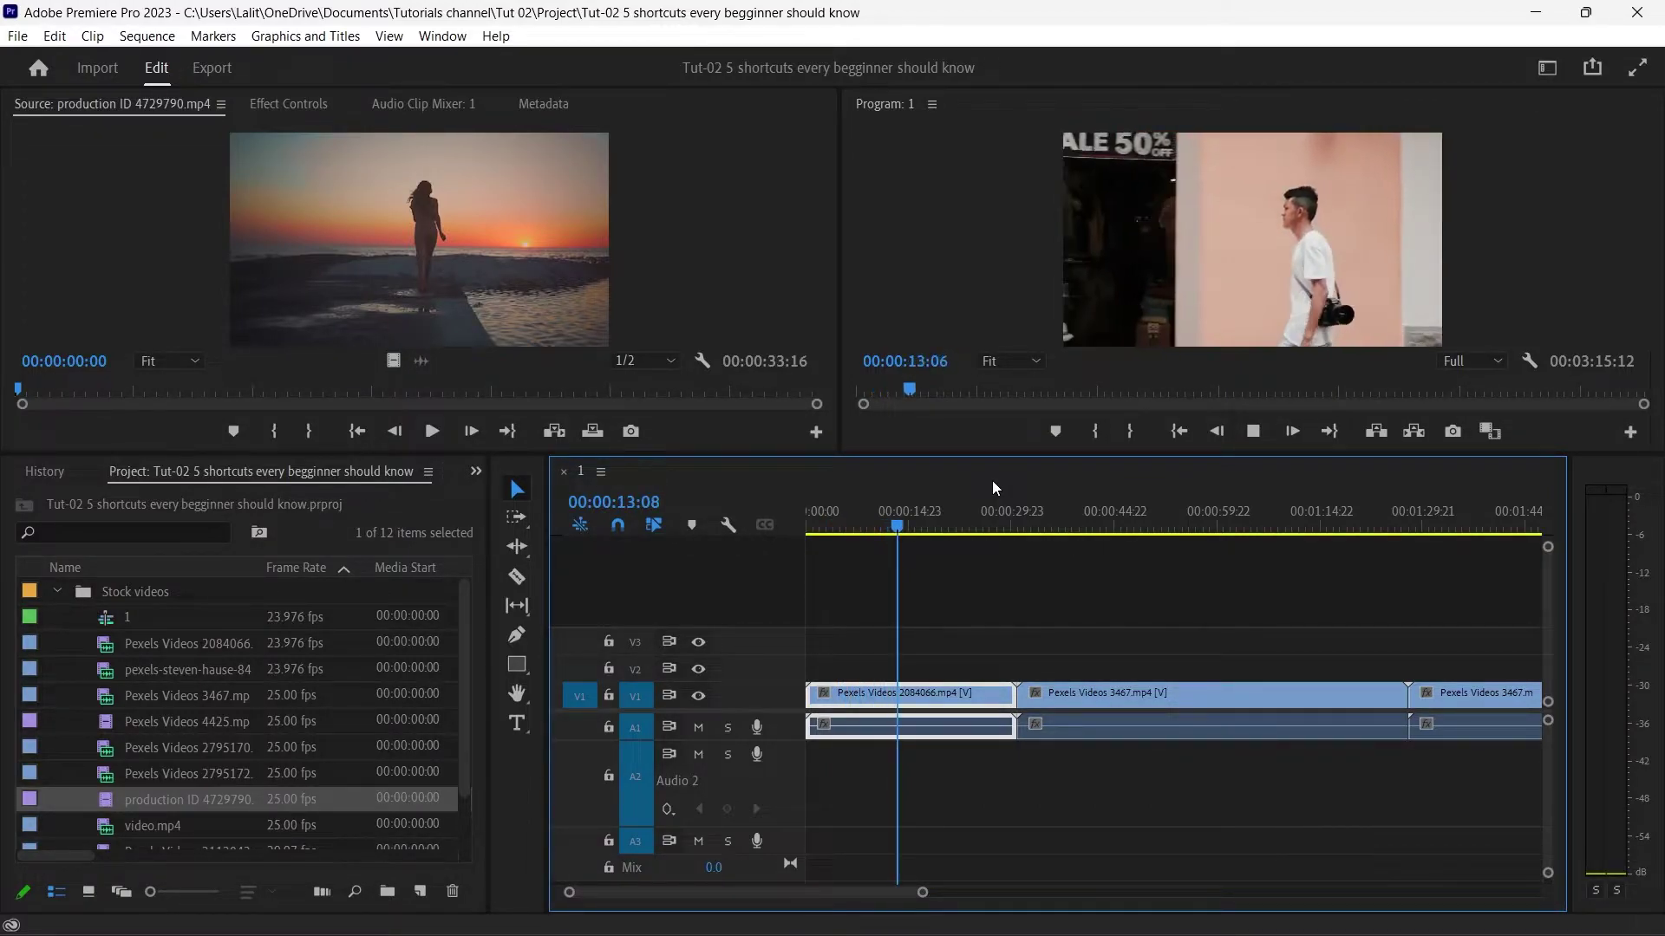
{"action": "key", "text": "l"}
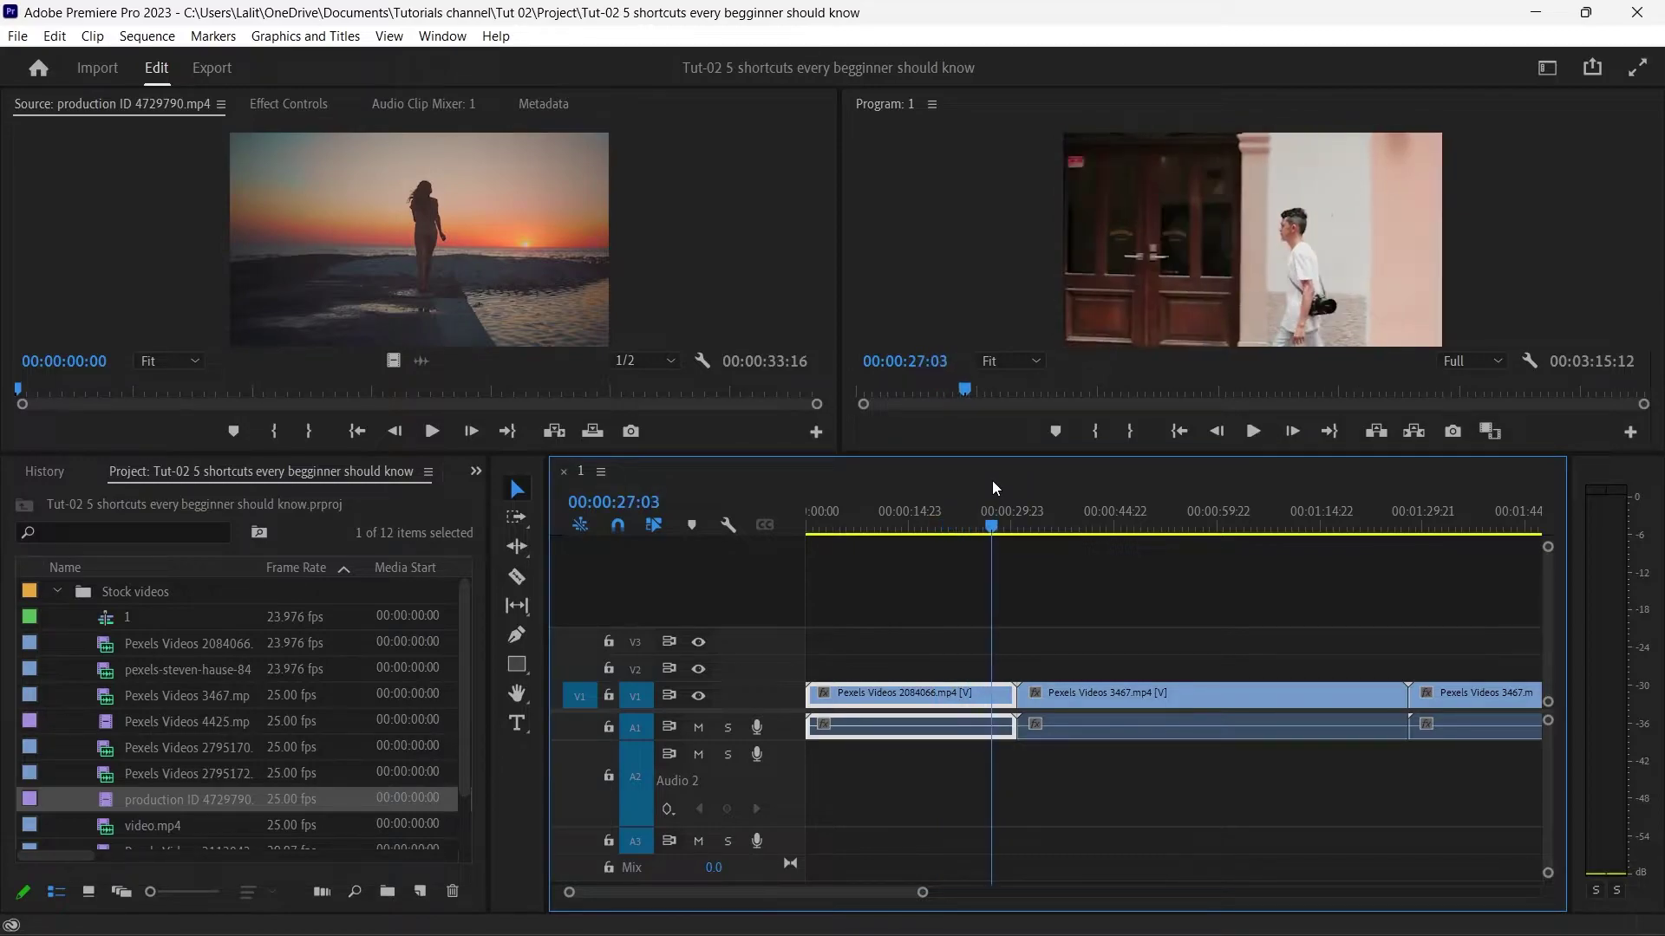
{"action": "left_click_drag", "start_coordinate": [902, 526], "coordinate": [986, 523]}
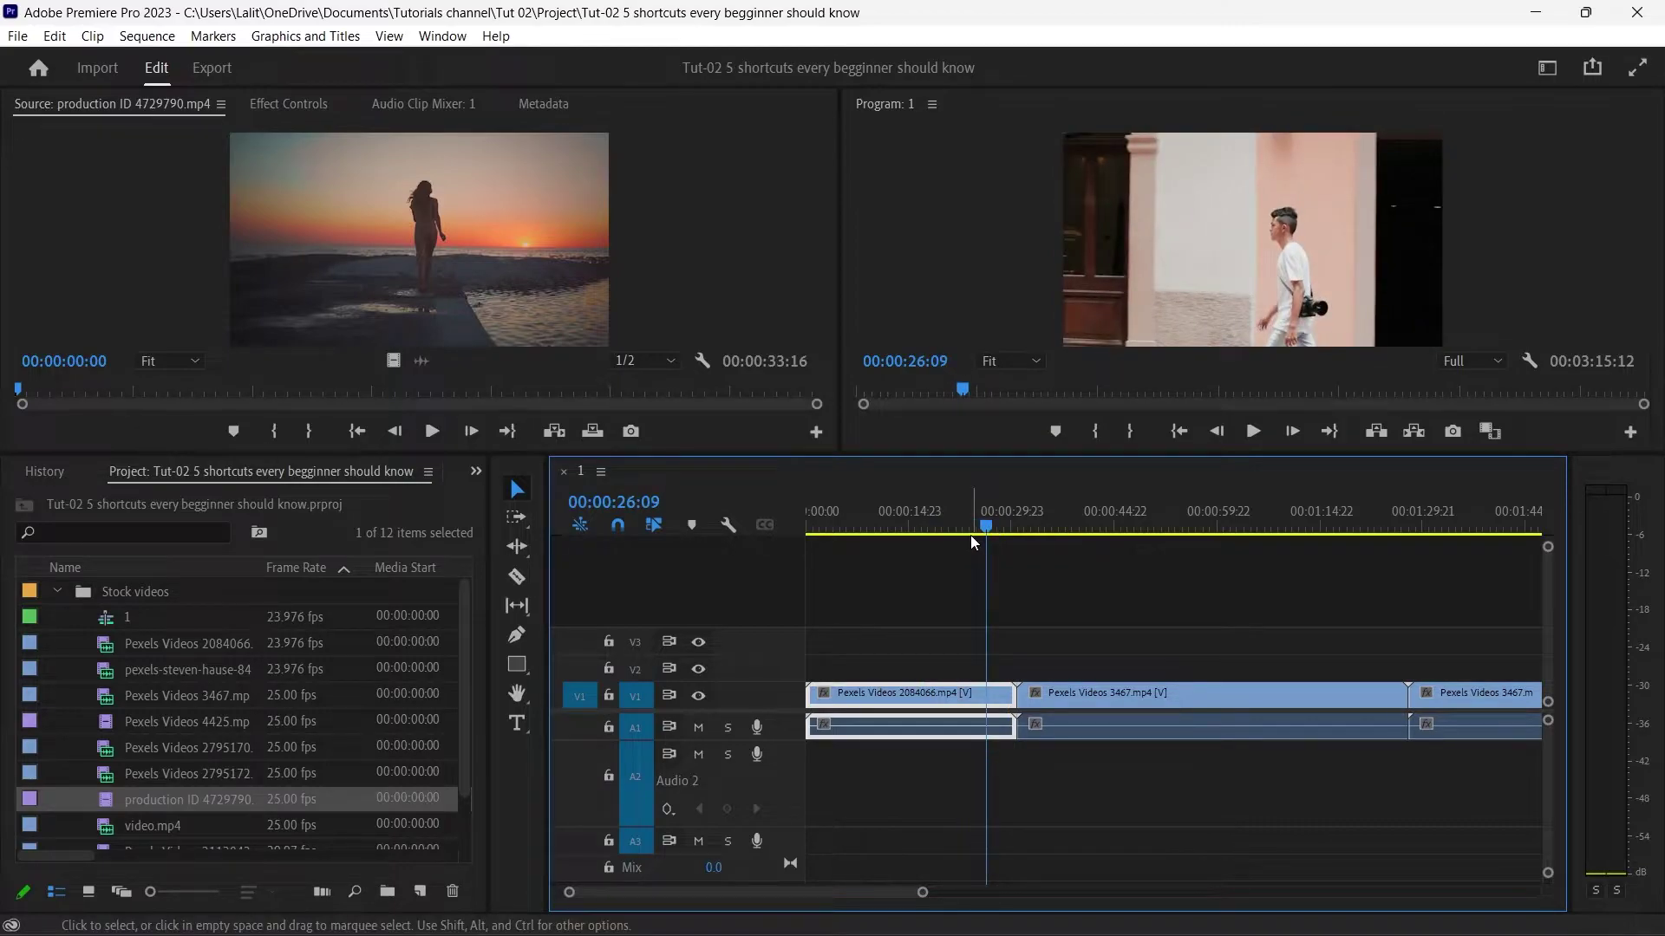
{"action": "key", "text": "j"}
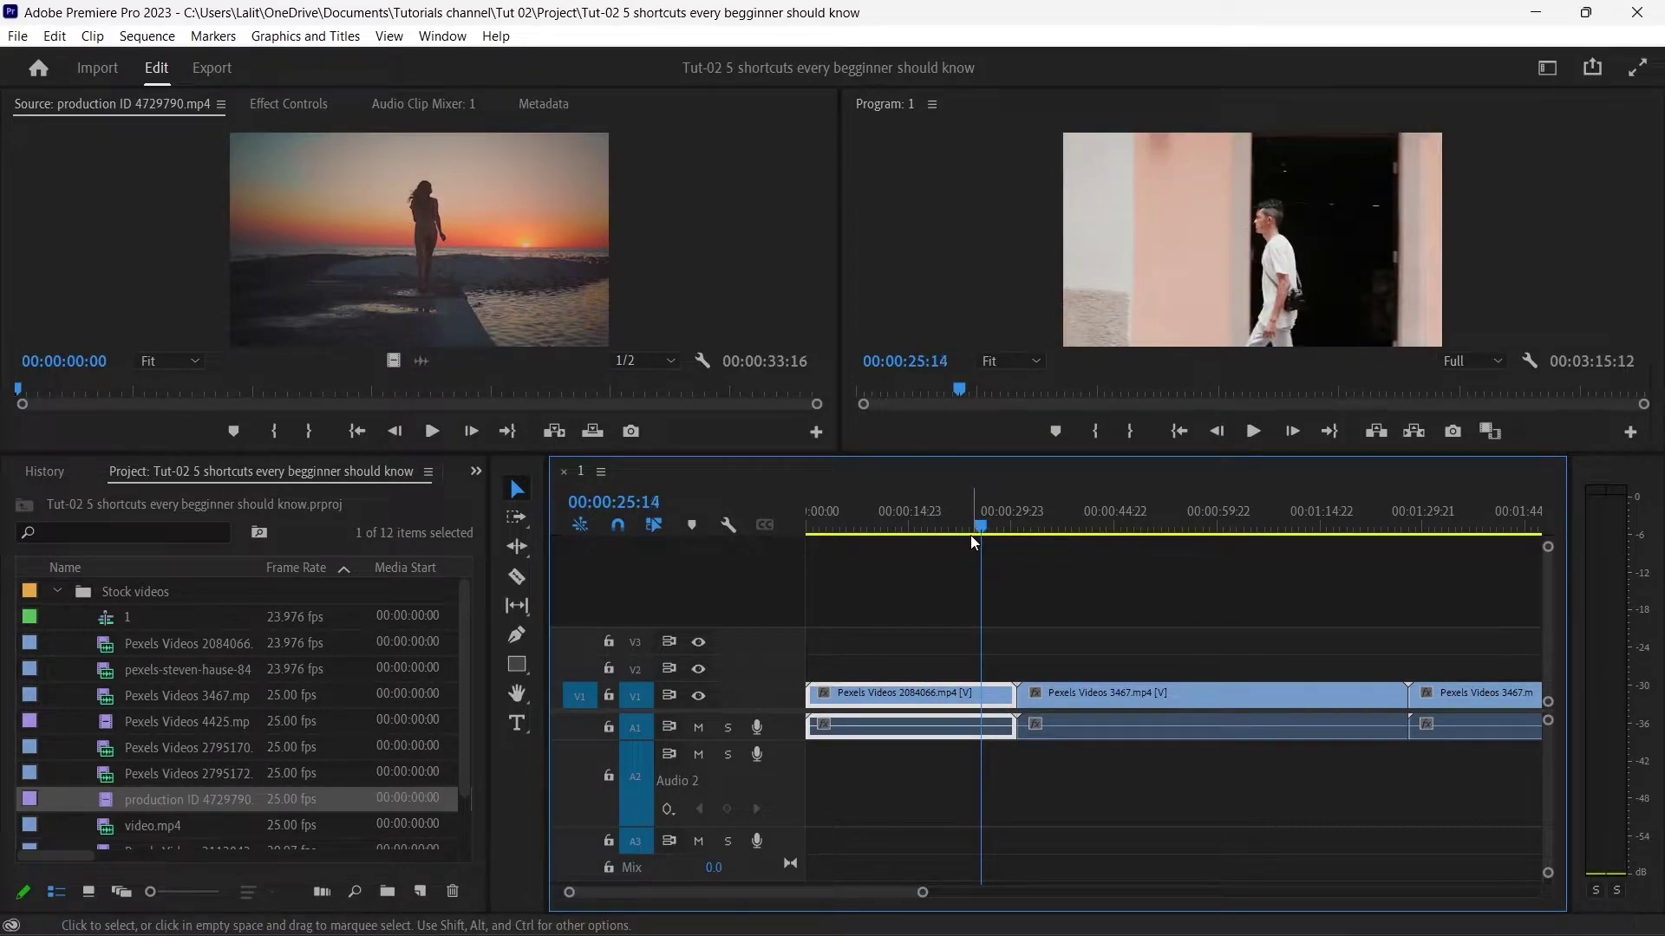
{"action": "key", "text": "Left"}
{"action": "key", "text": "Left"}
{"action": "key", "text": "Left"}
{"action": "key", "text": "j"}
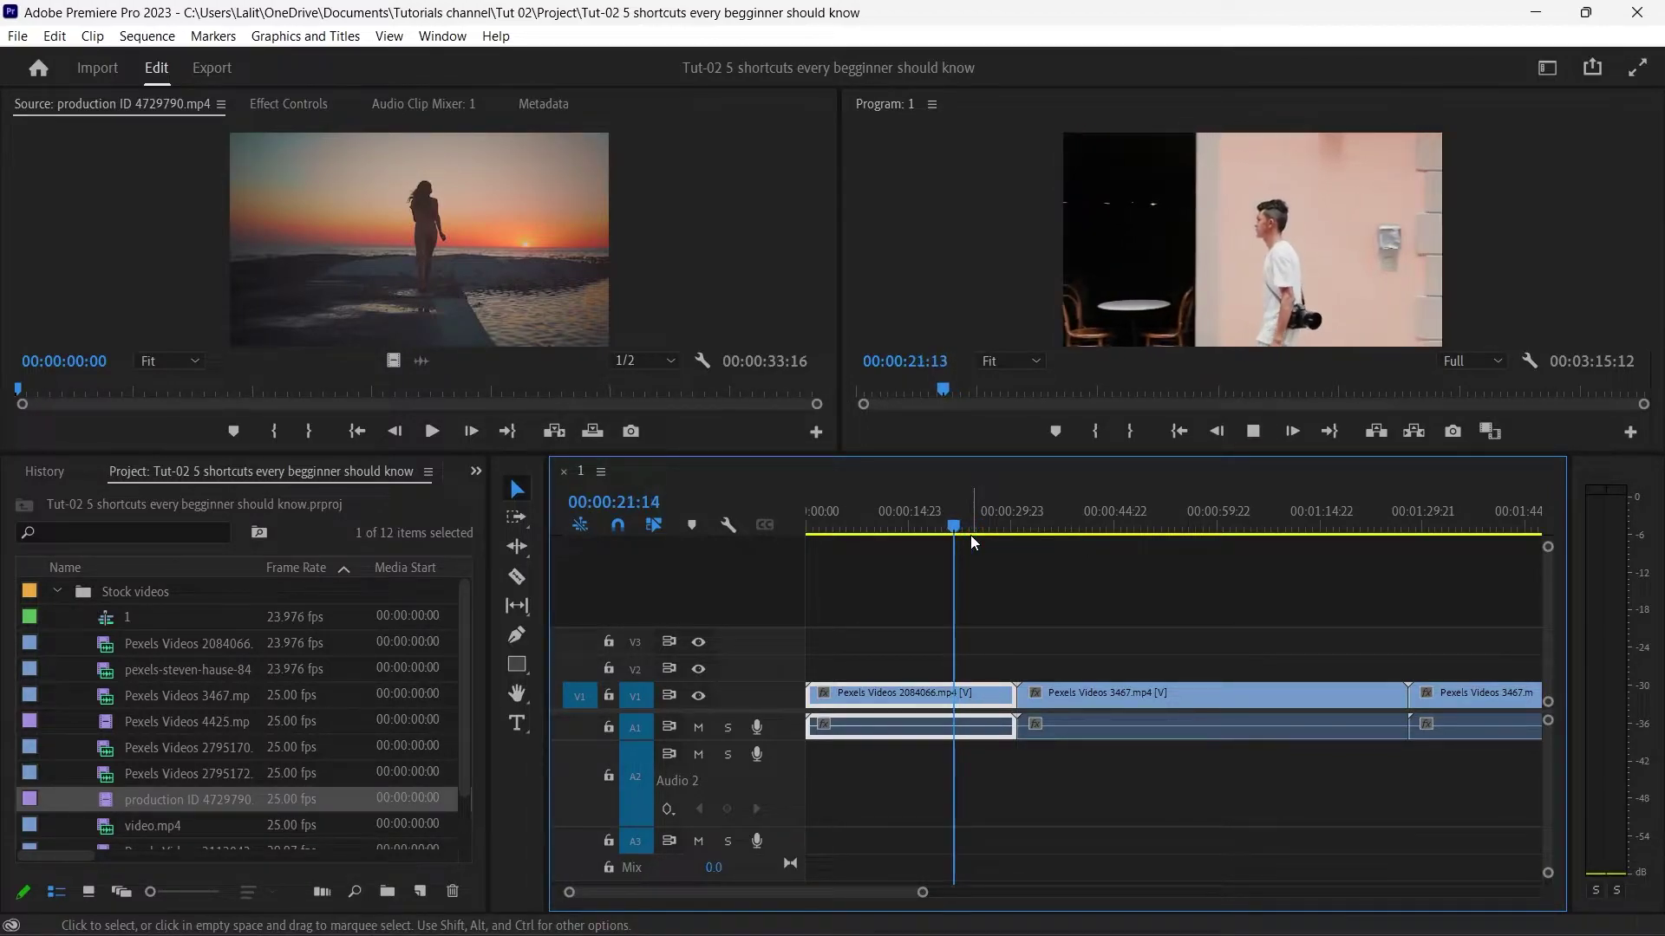
{"action": "key", "text": "k"}
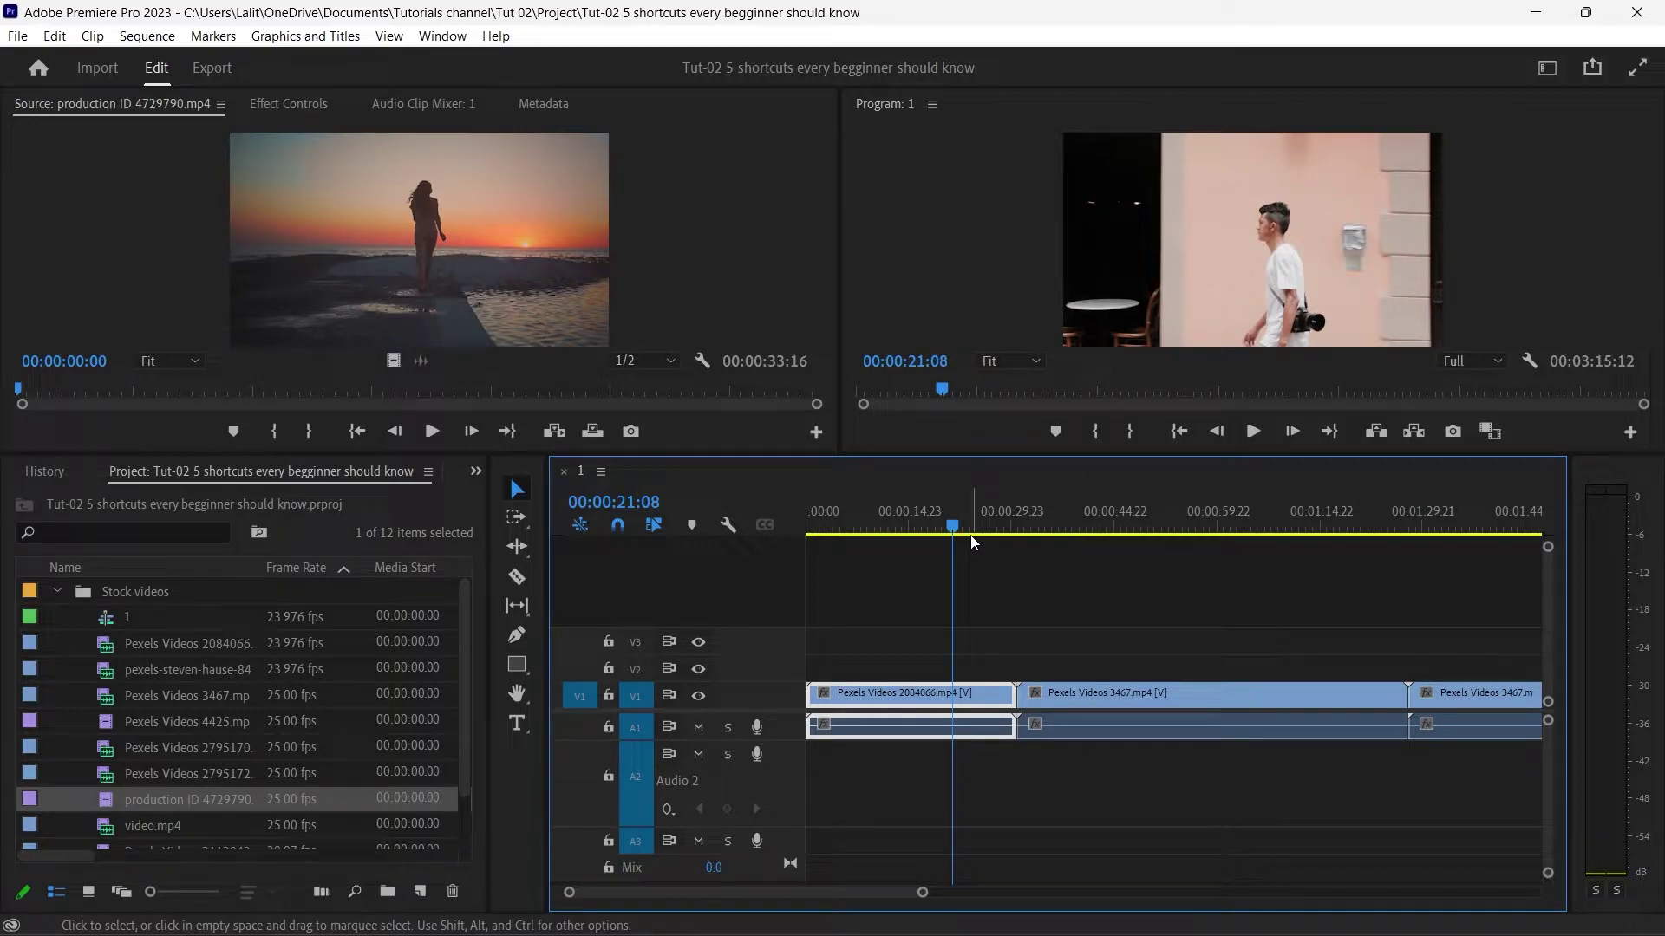
{"action": "key", "text": "j"}
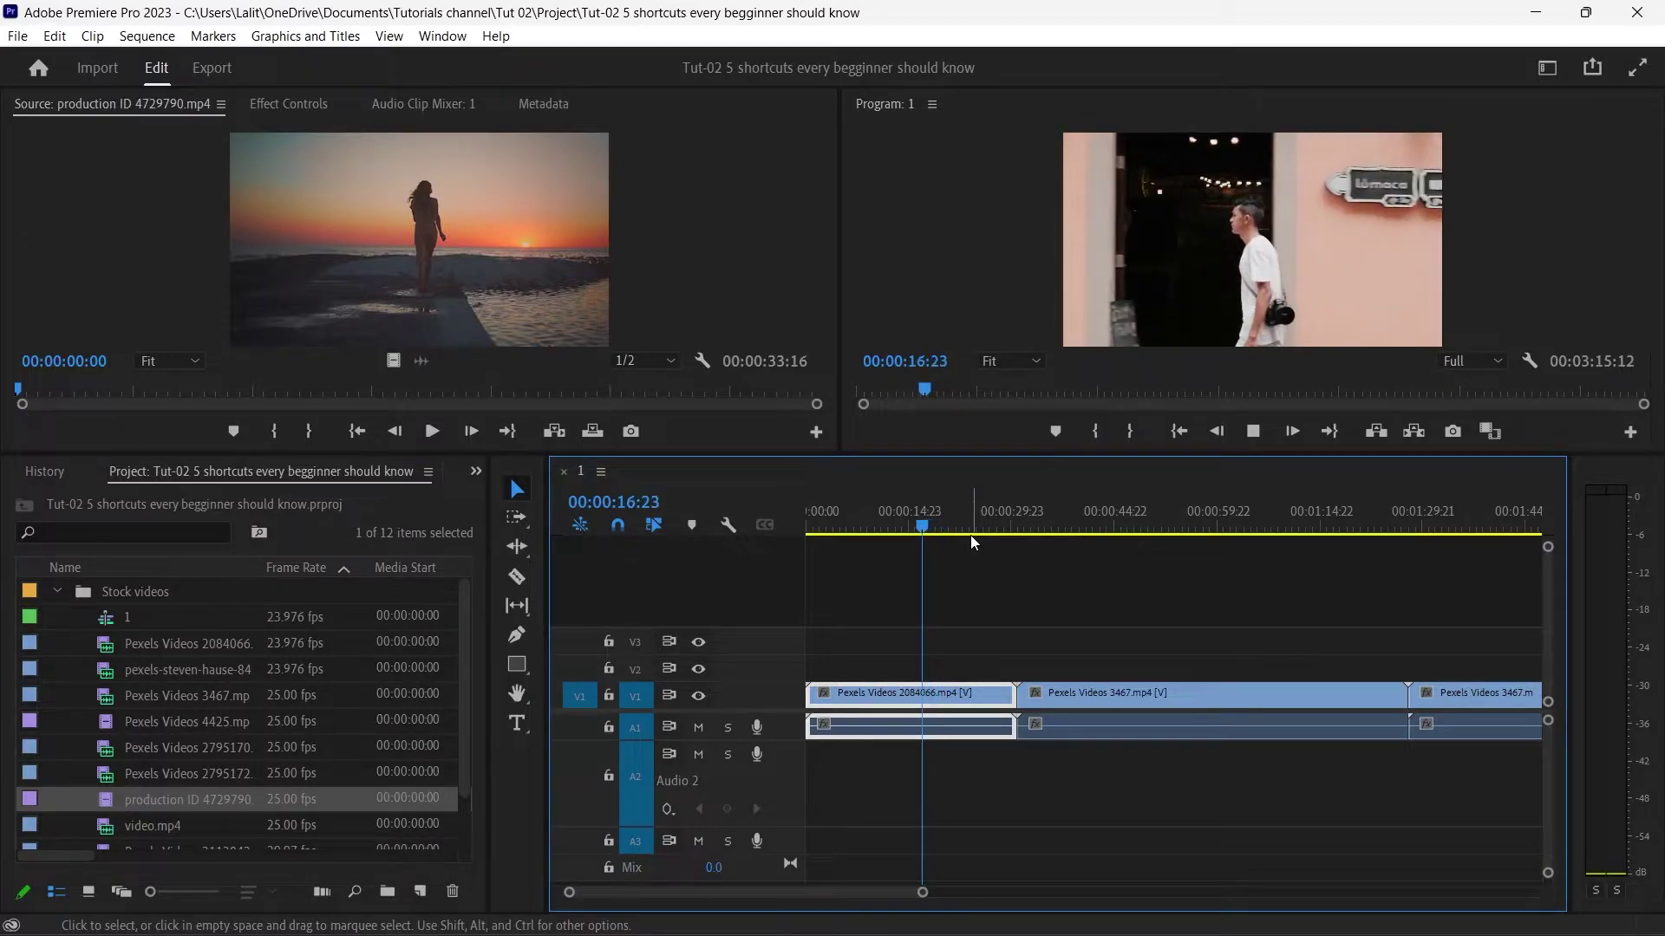
{"action": "key", "text": "j"}
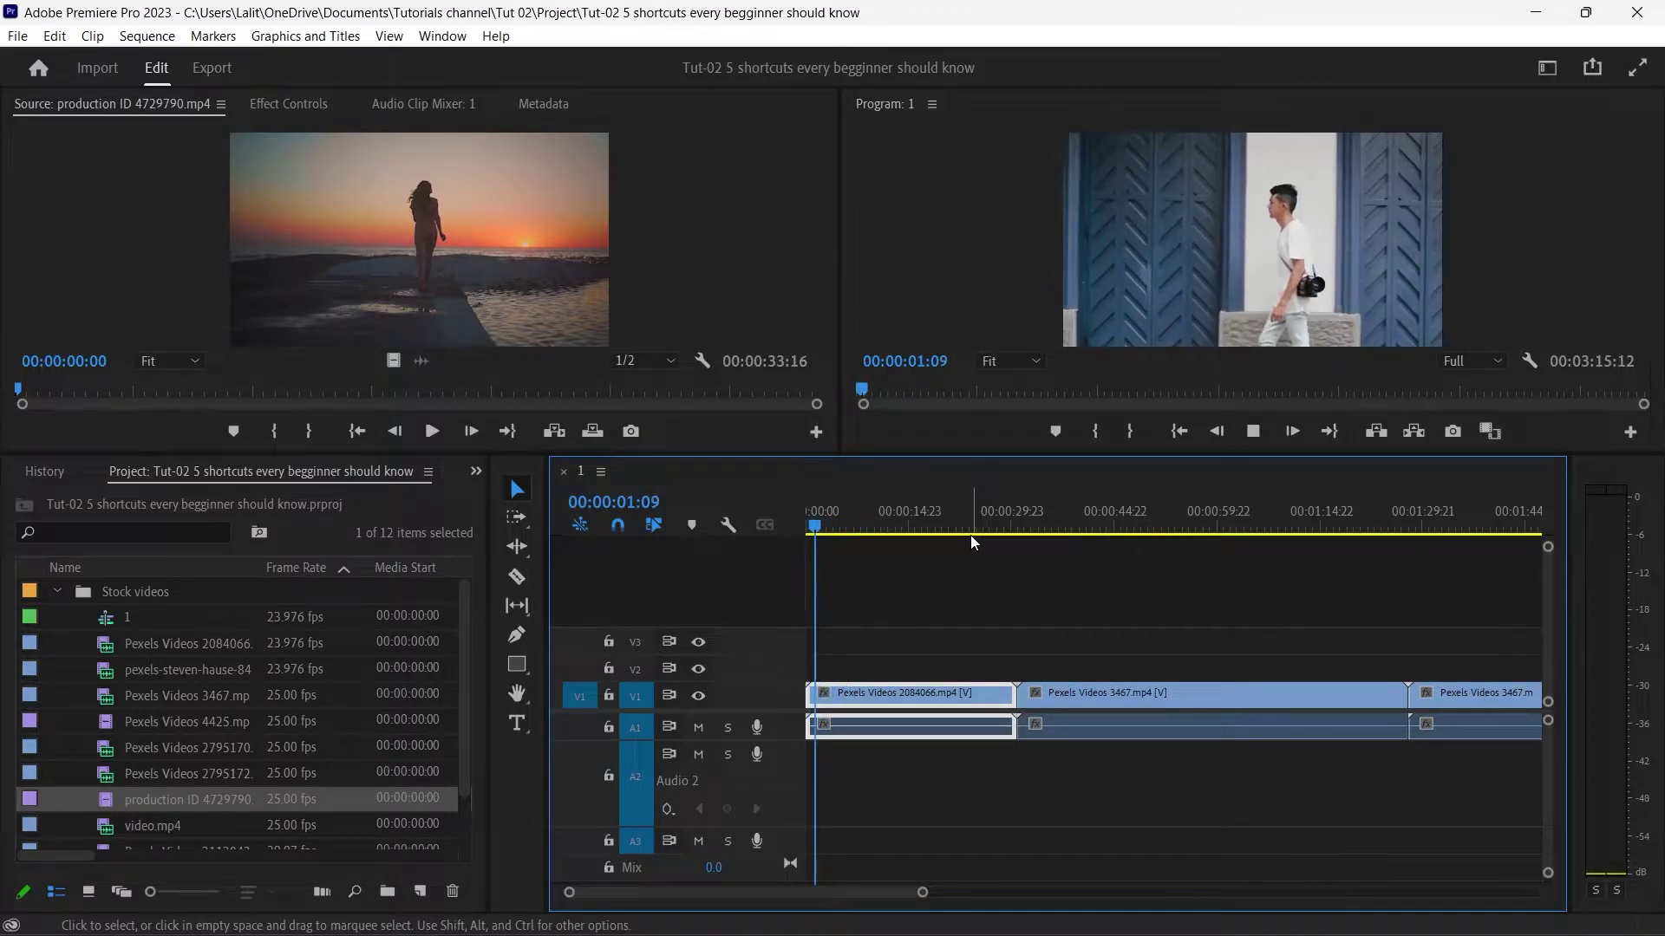
{"action": "key", "text": "l"}
{"action": "key", "text": "k"}
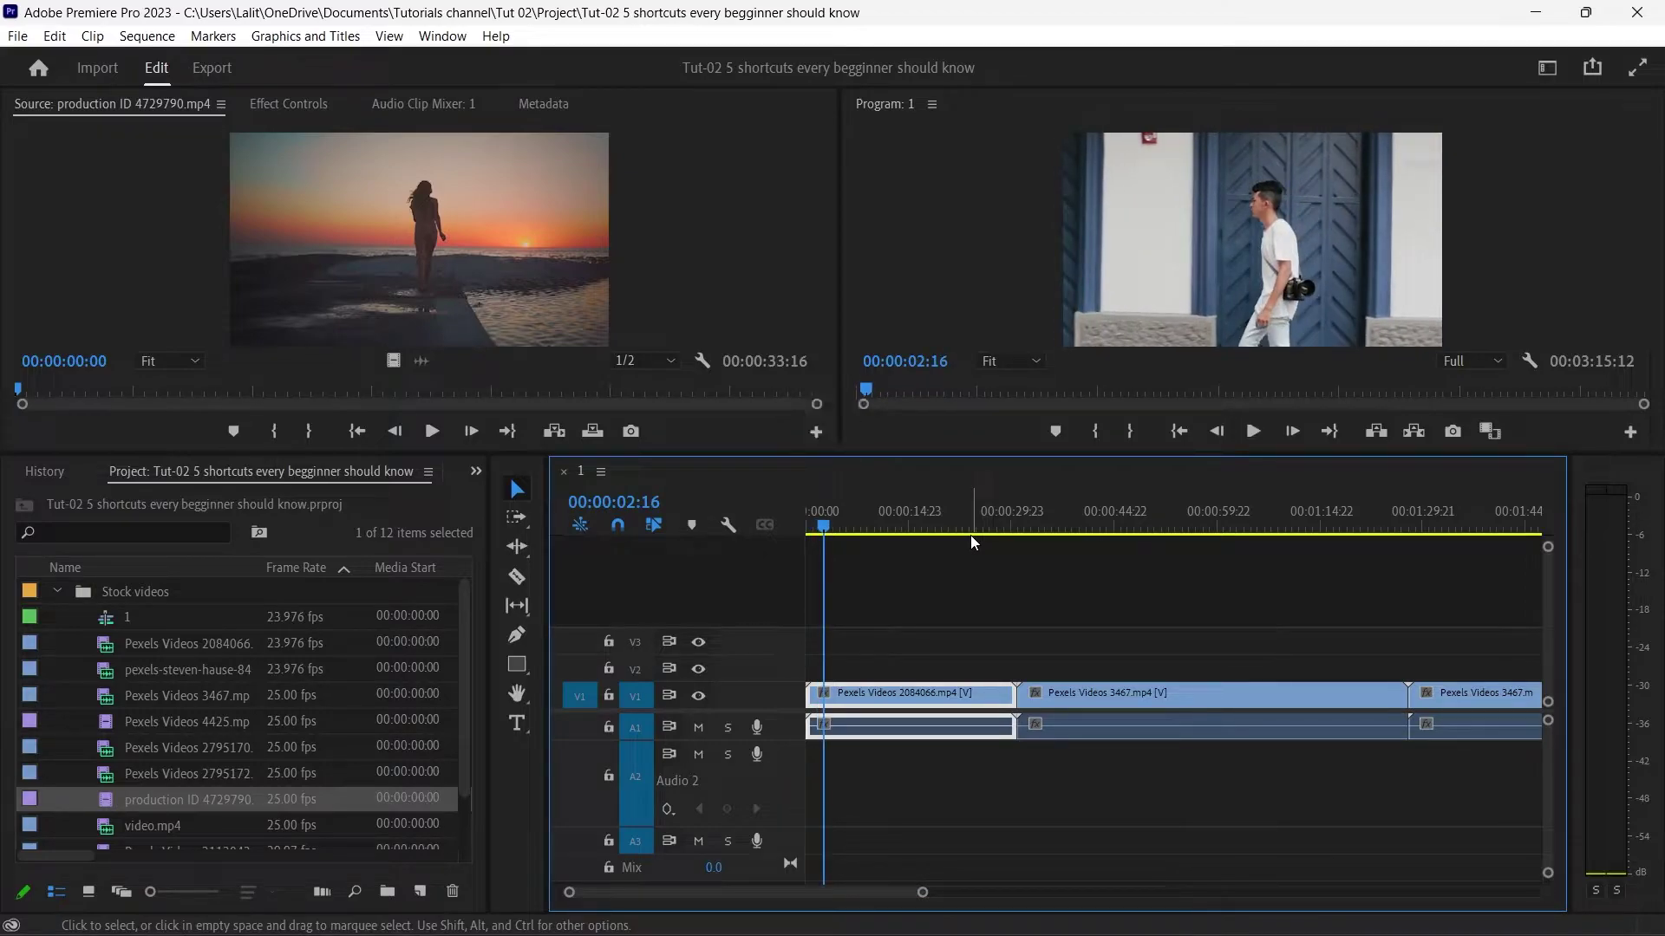
{"action": "key", "text": "k"}
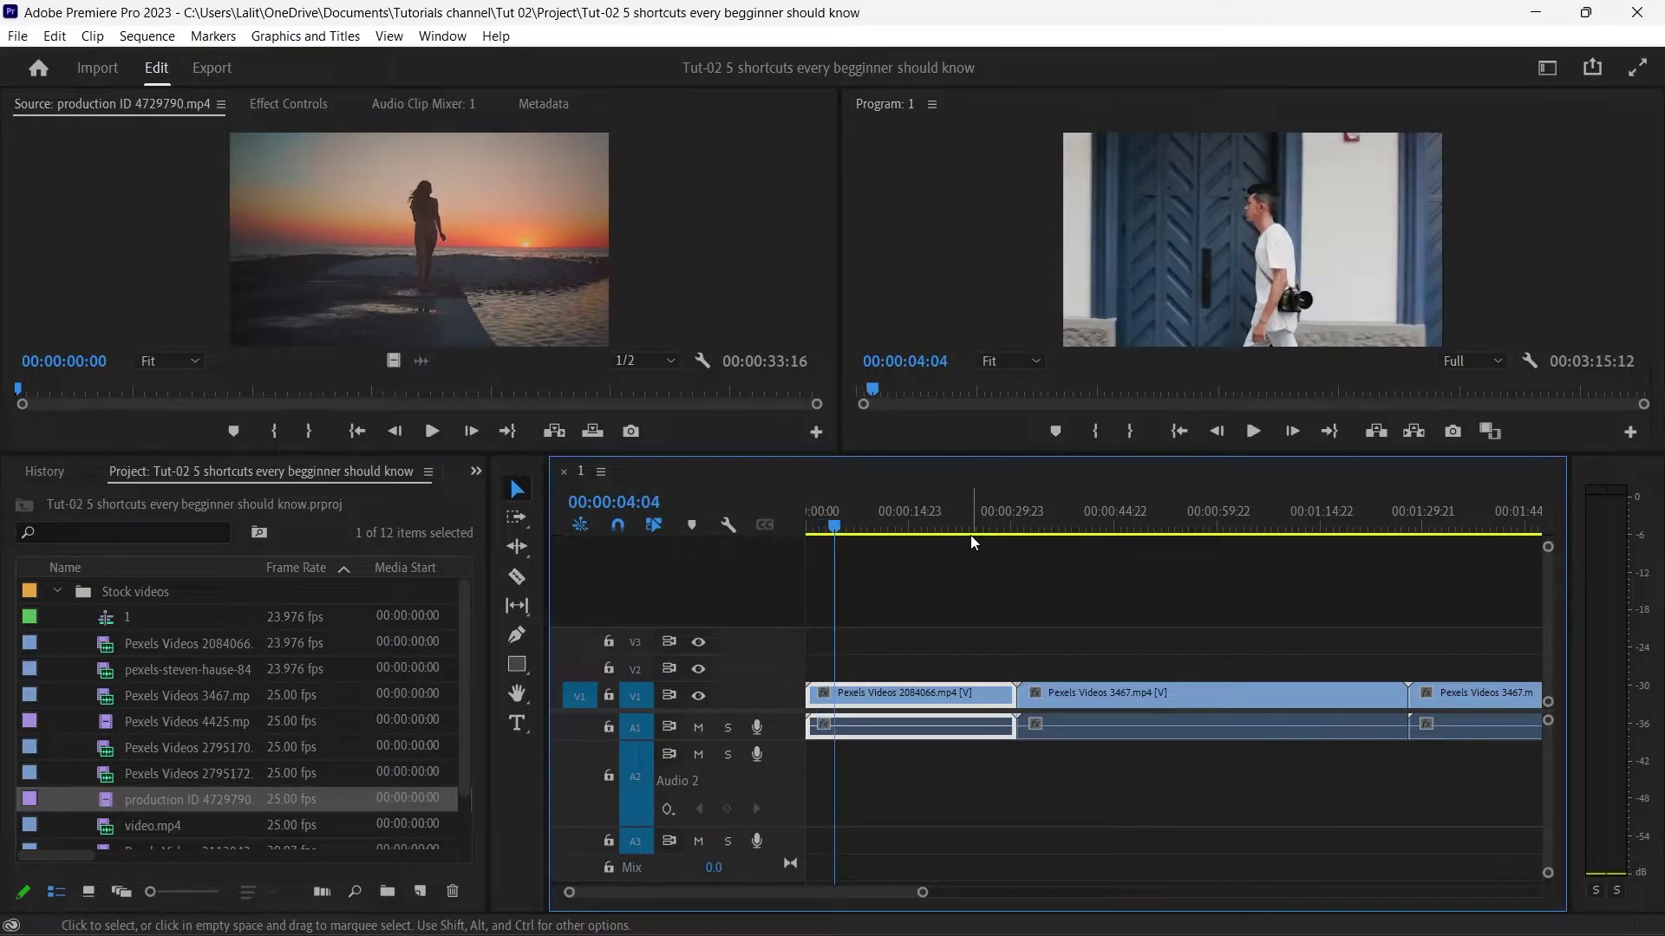
{"action": "key", "text": "l"}
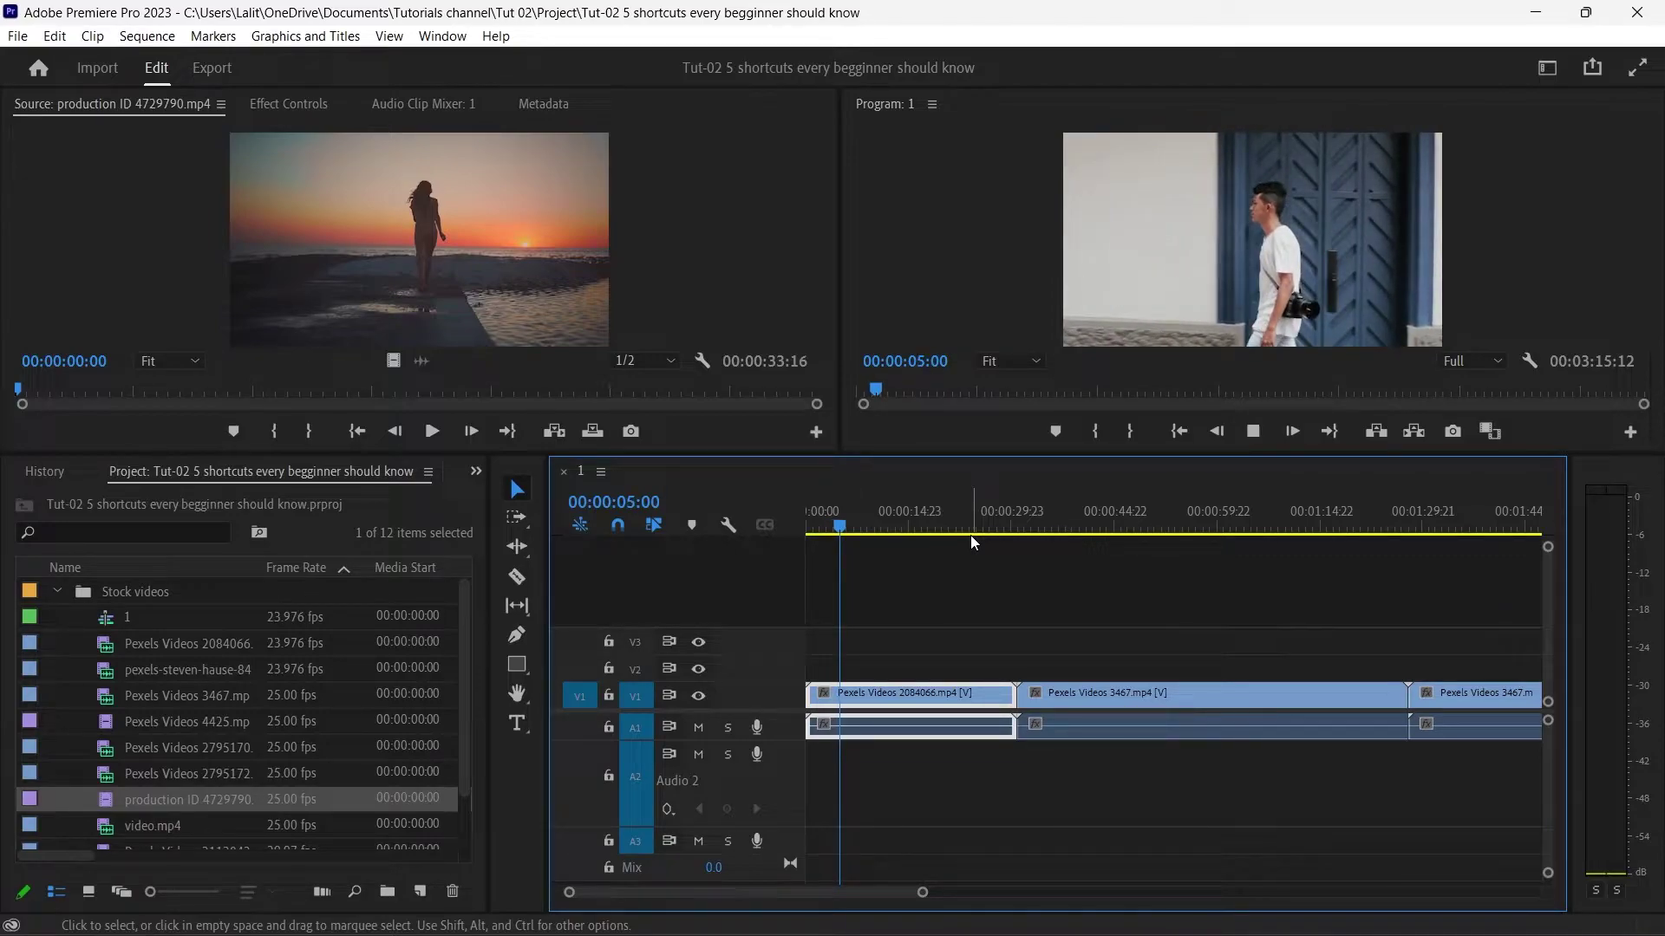
{"action": "key", "text": "j"}
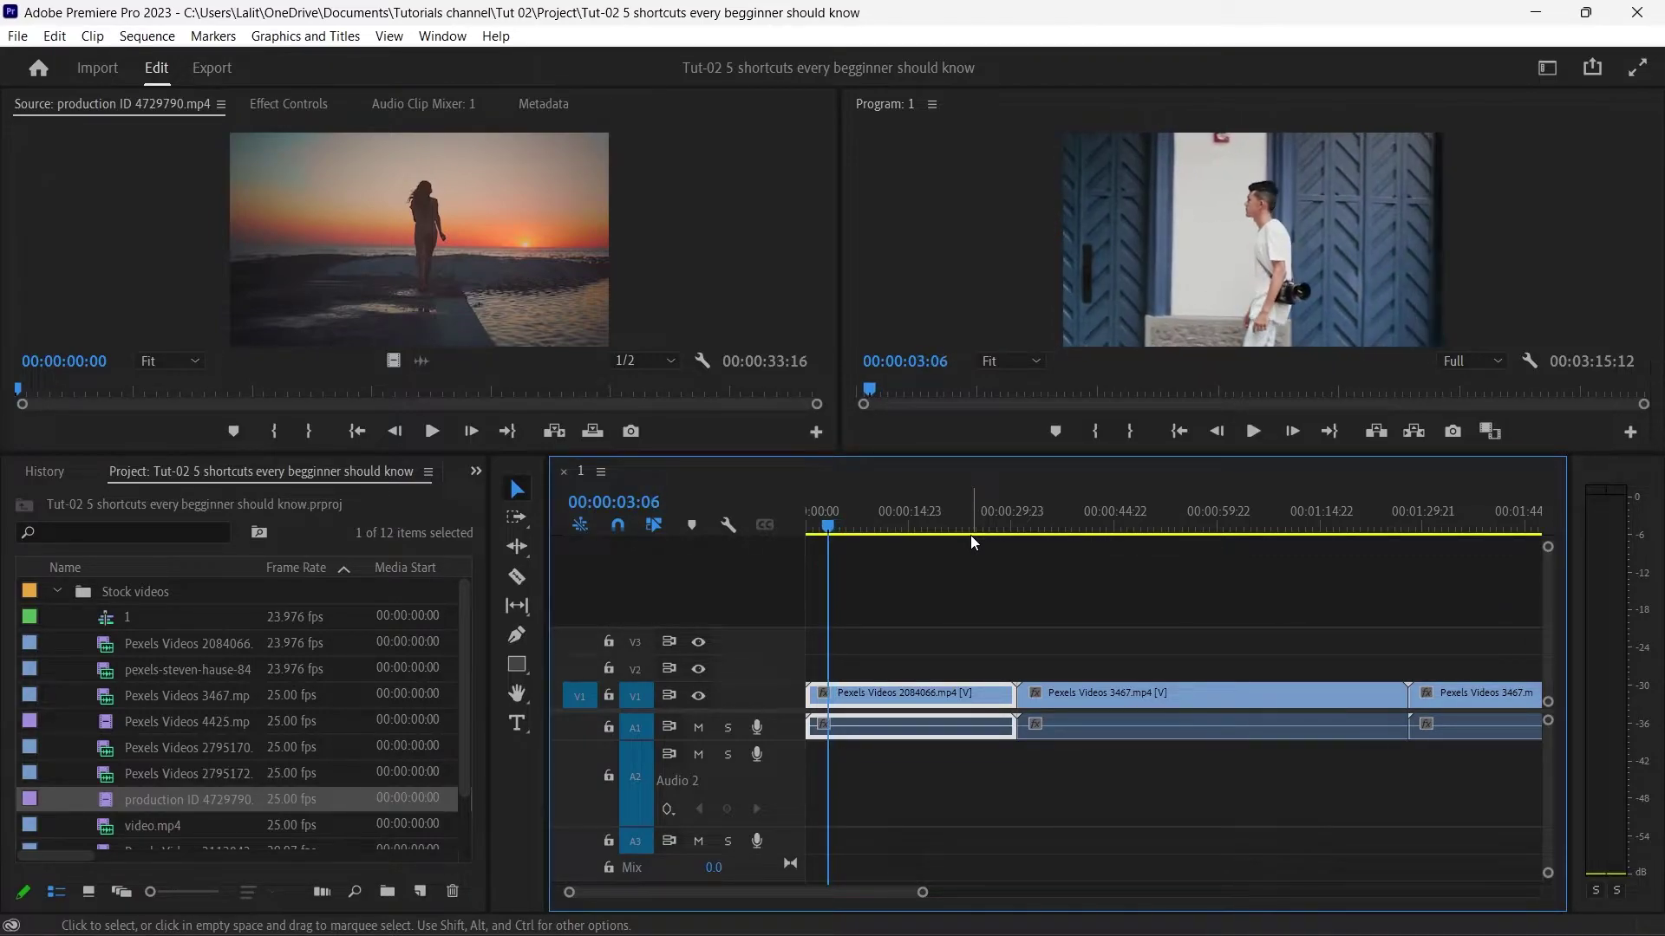
{"action": "left_click", "coordinate": [851, 528]}
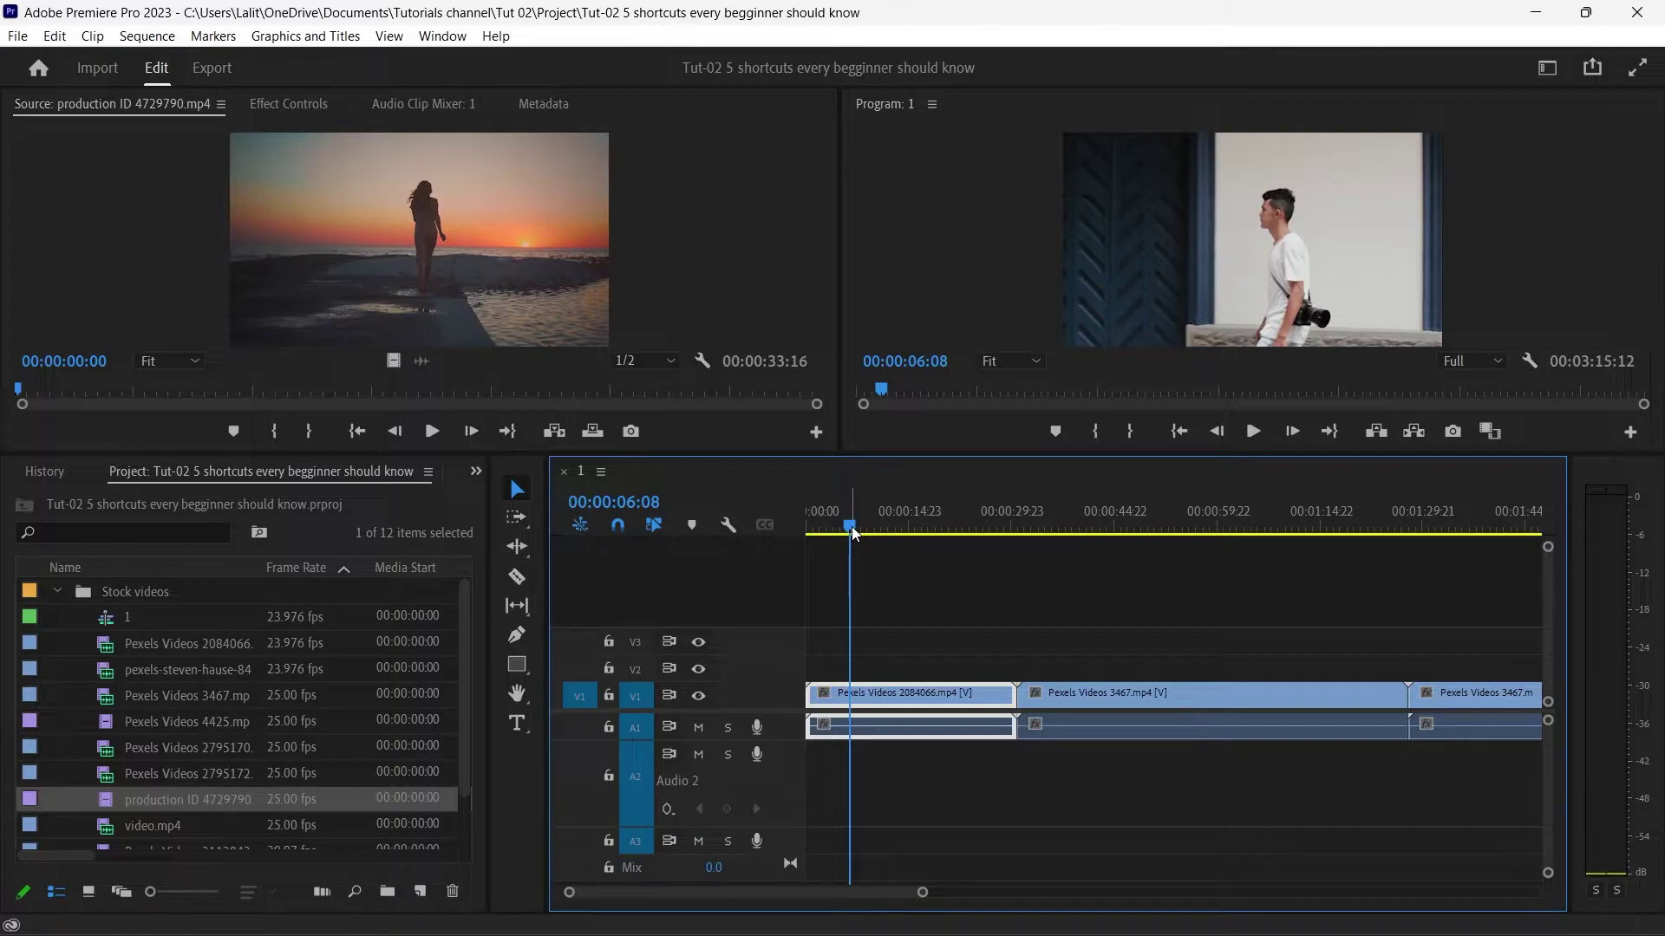
Scrub and play the sunset beach clip production ID 4729790.mp4, then mark its In and Out points.
{"action": "left_click_drag", "start_coordinate": [852, 528], "coordinate": [871, 540]}
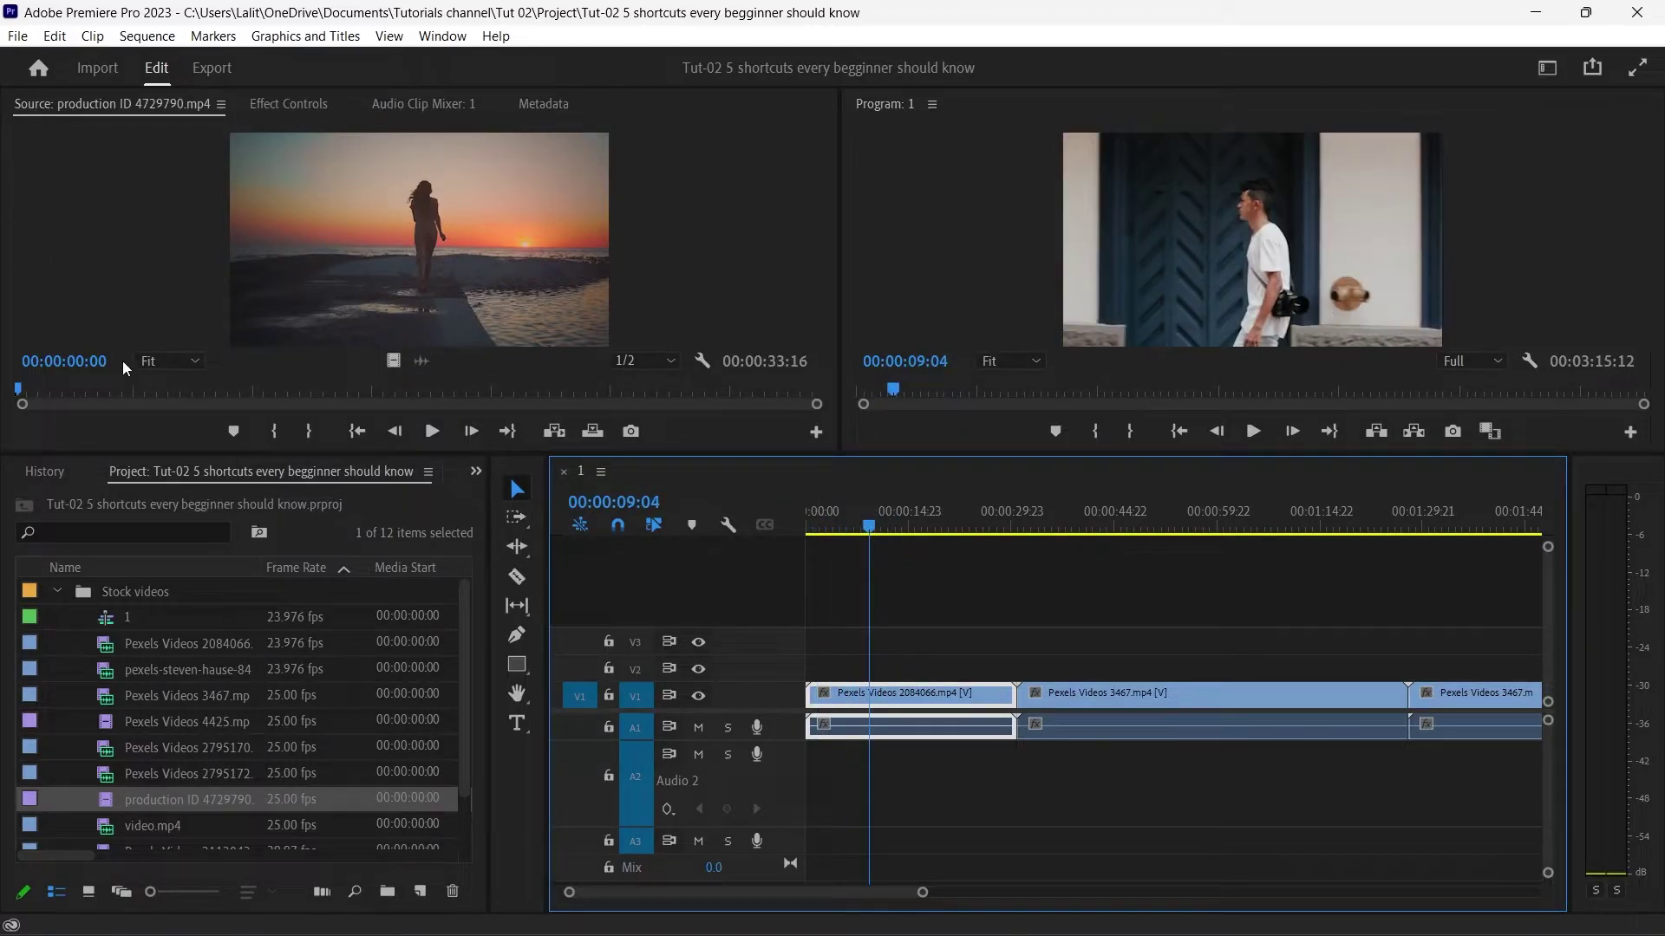
{"action": "left_click_drag", "start_coordinate": [83, 386], "coordinate": [242, 393]}
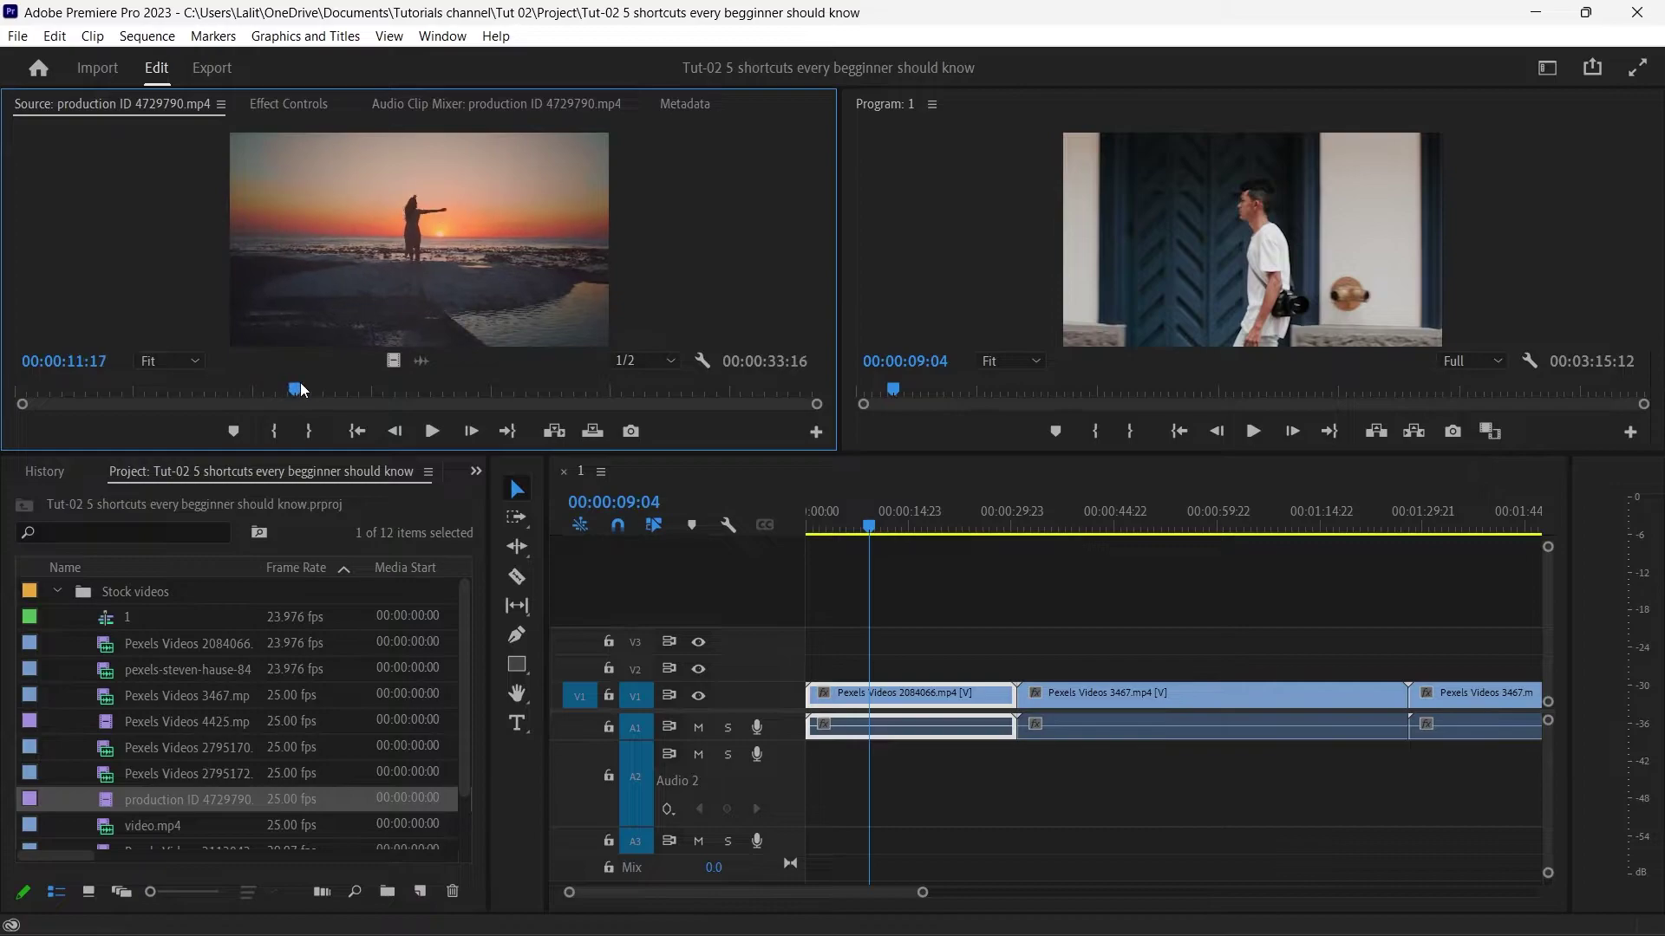
{"action": "mouse_move", "coordinate": [242, 393]}
{"action": "left_mouse_down"}
{"action": "mouse_move", "coordinate": [321, 375]}
{"action": "mouse_move", "coordinate": [32, 377]}
{"action": "left_mouse_up"}
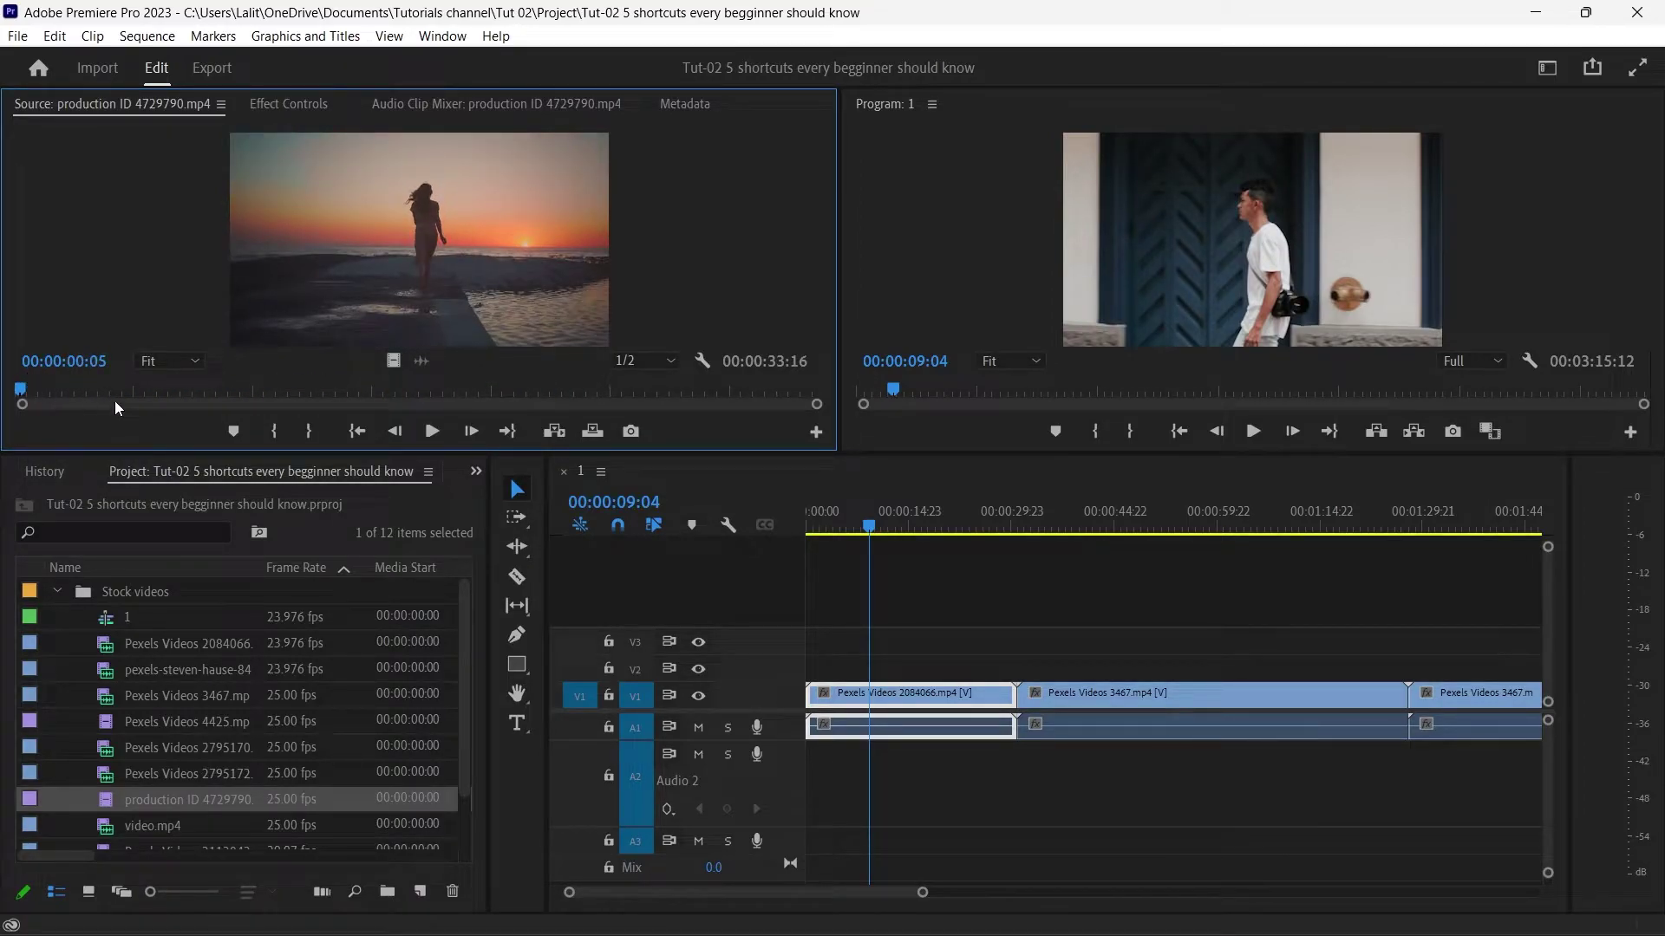
{"action": "key", "text": "l"}
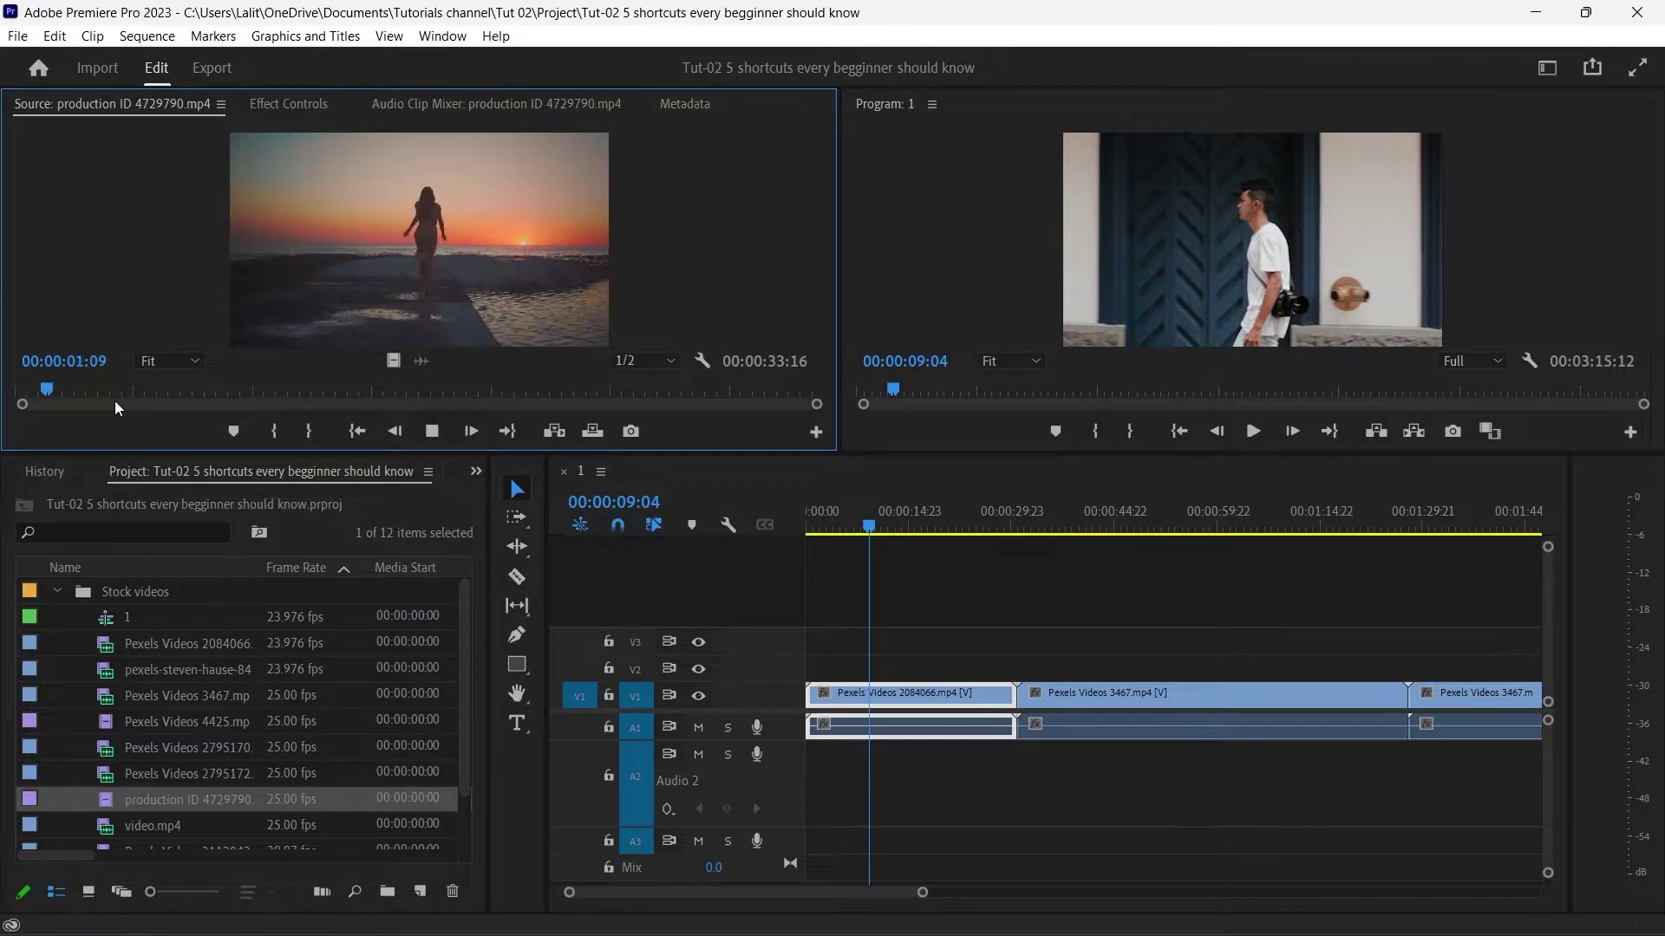
{"action": "key", "text": "l"}
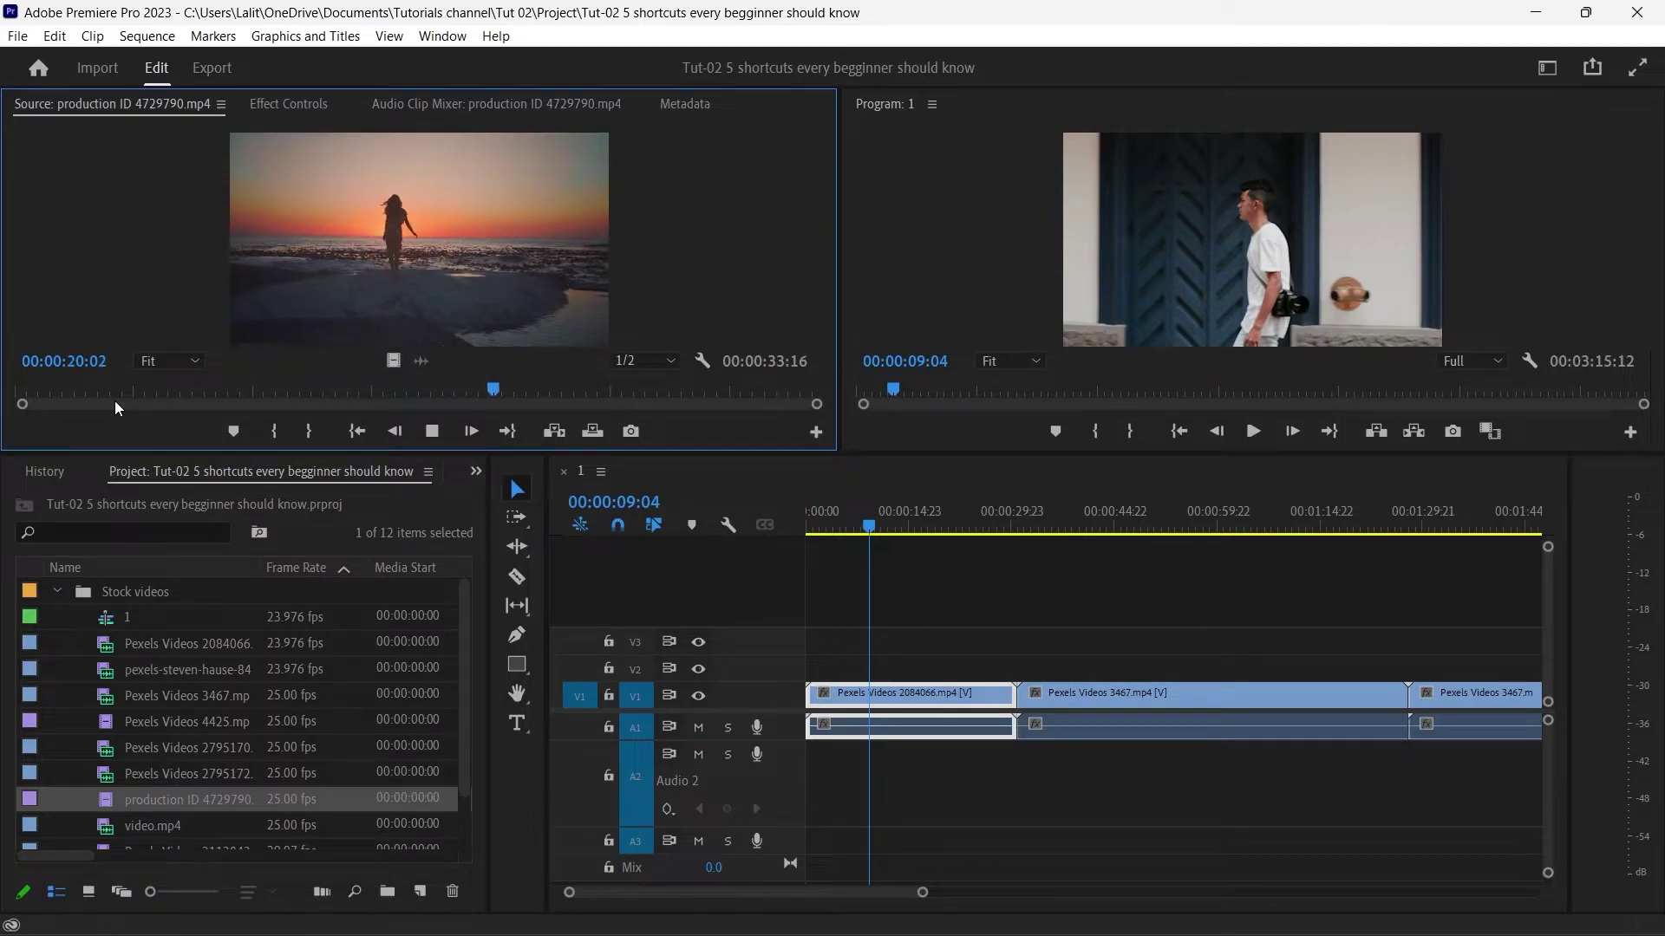
{"action": "key", "text": "k"}
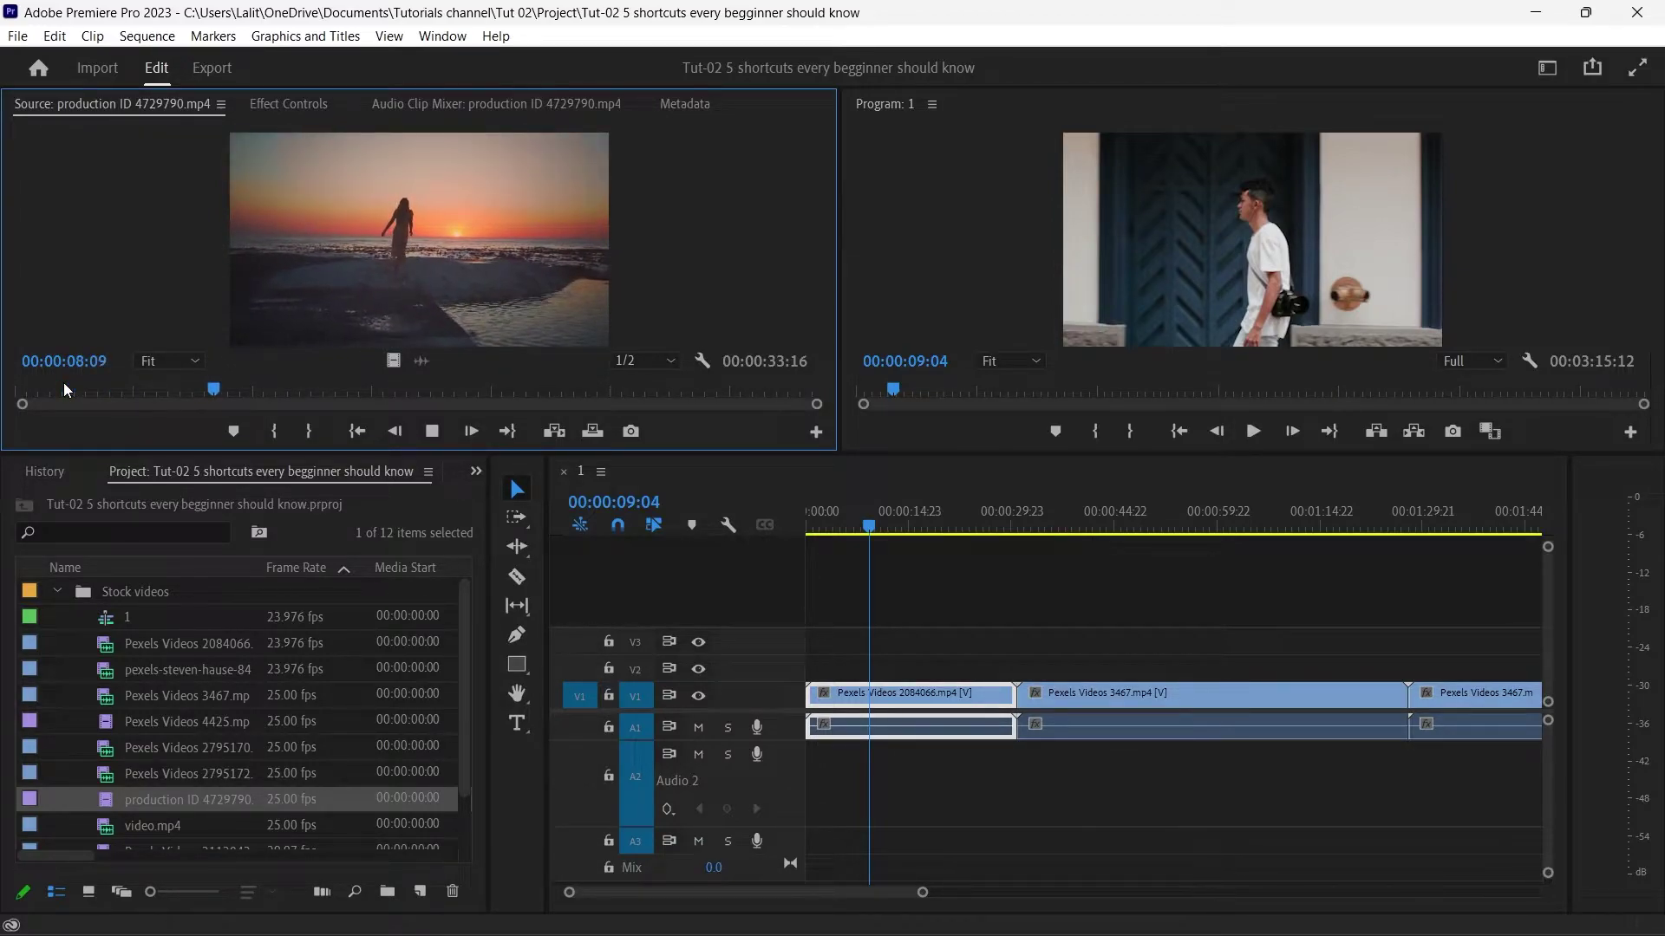
{"action": "key", "text": "i"}
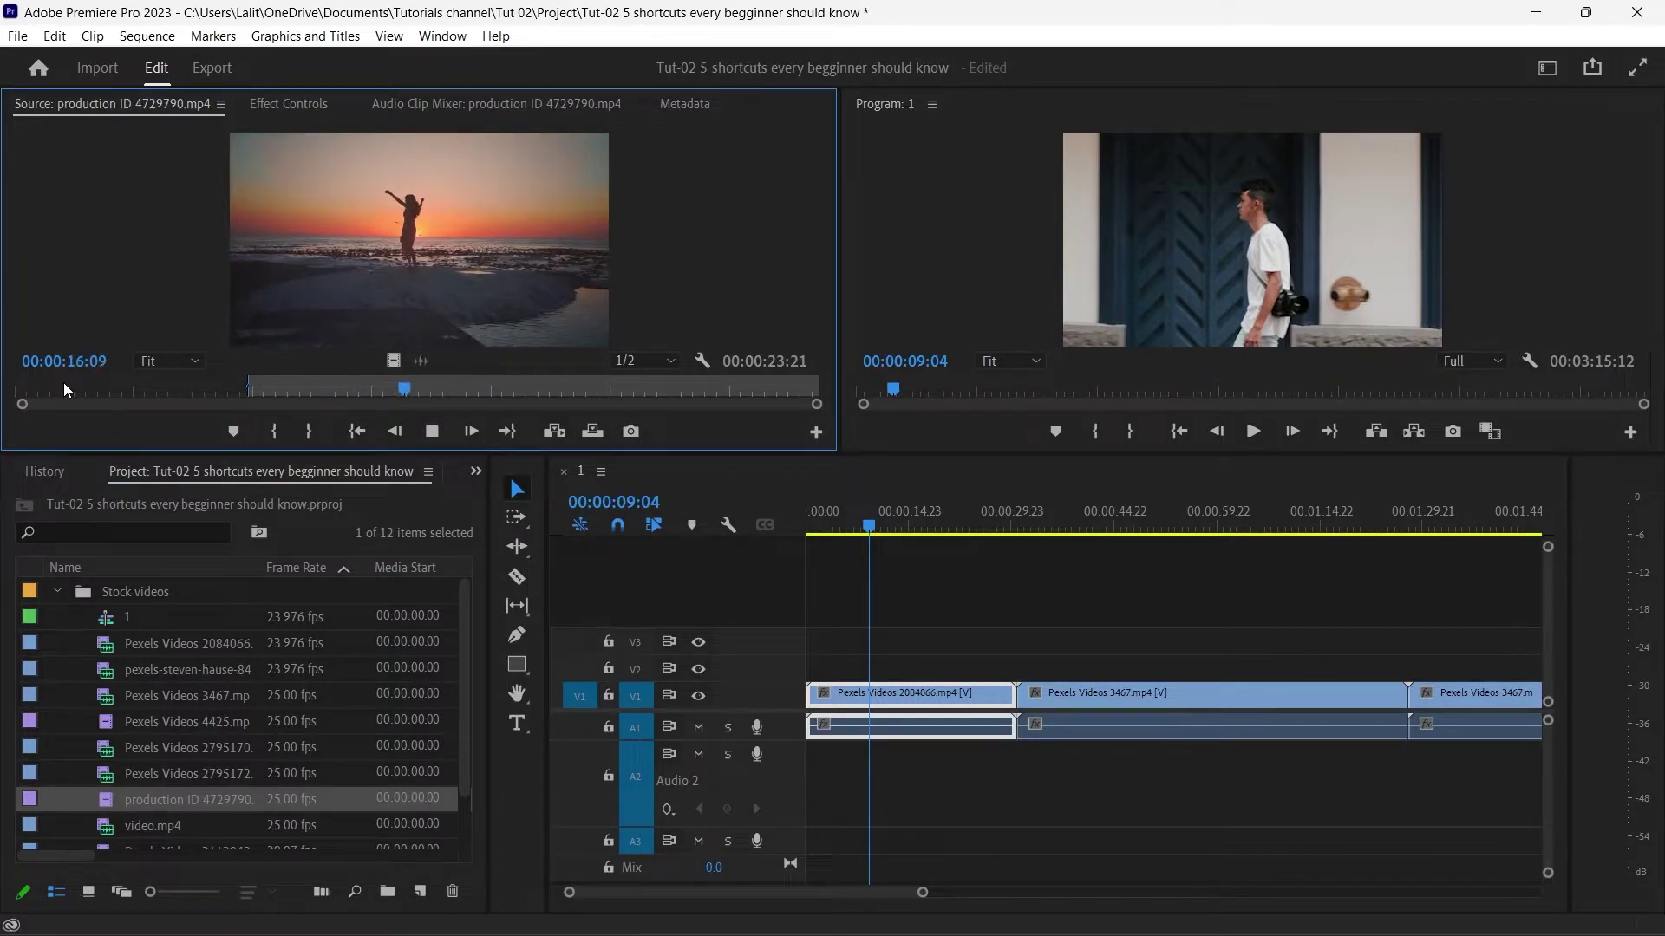
{"action": "key", "text": "o"}
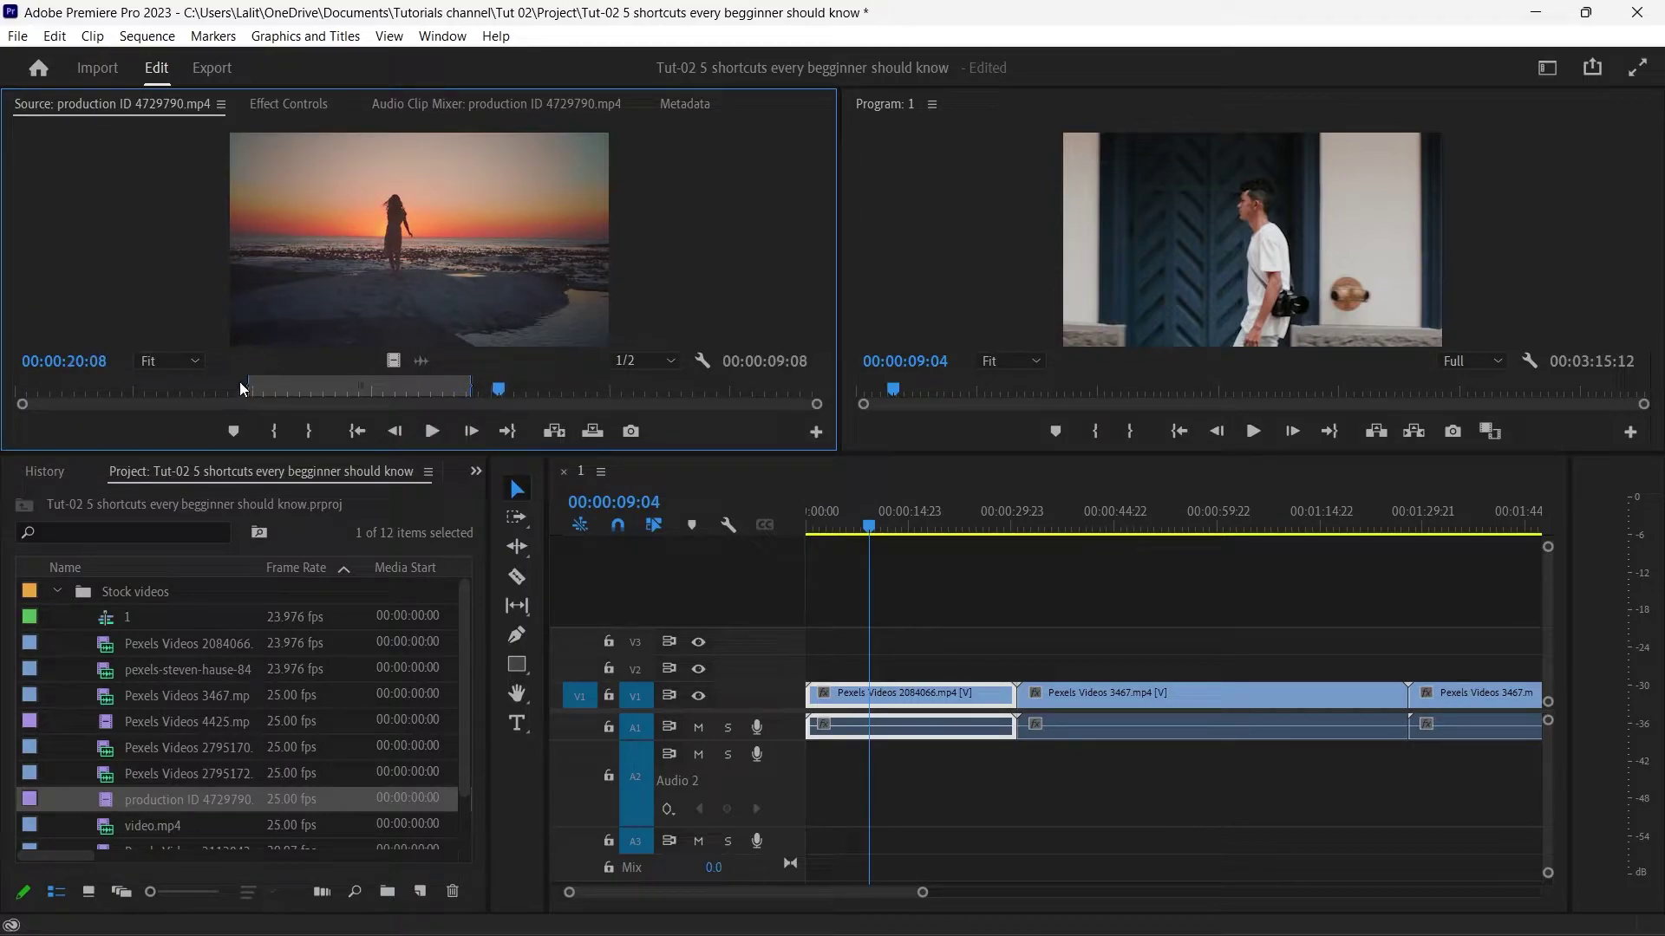
Extend the marked range, drop the sunset clip's video onto V3, and jump to prod's start.
{"action": "left_click_drag", "start_coordinate": [473, 383], "coordinate": [498, 383]}
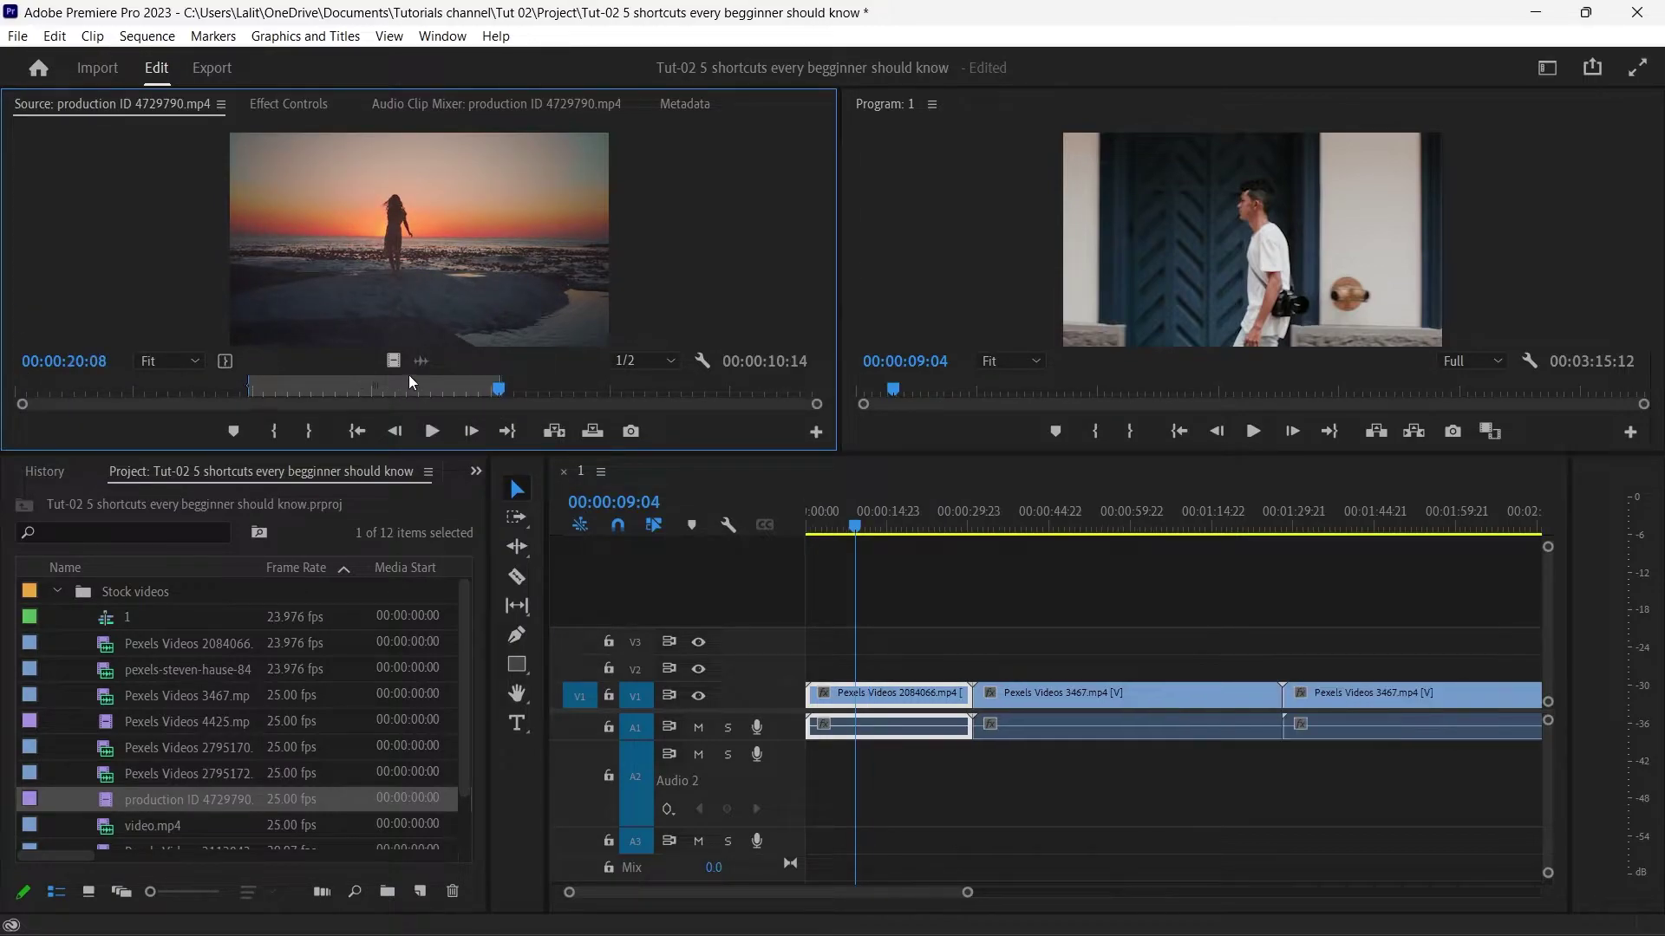
{"action": "left_click_drag", "start_coordinate": [392, 355], "coordinate": [1001, 641]}
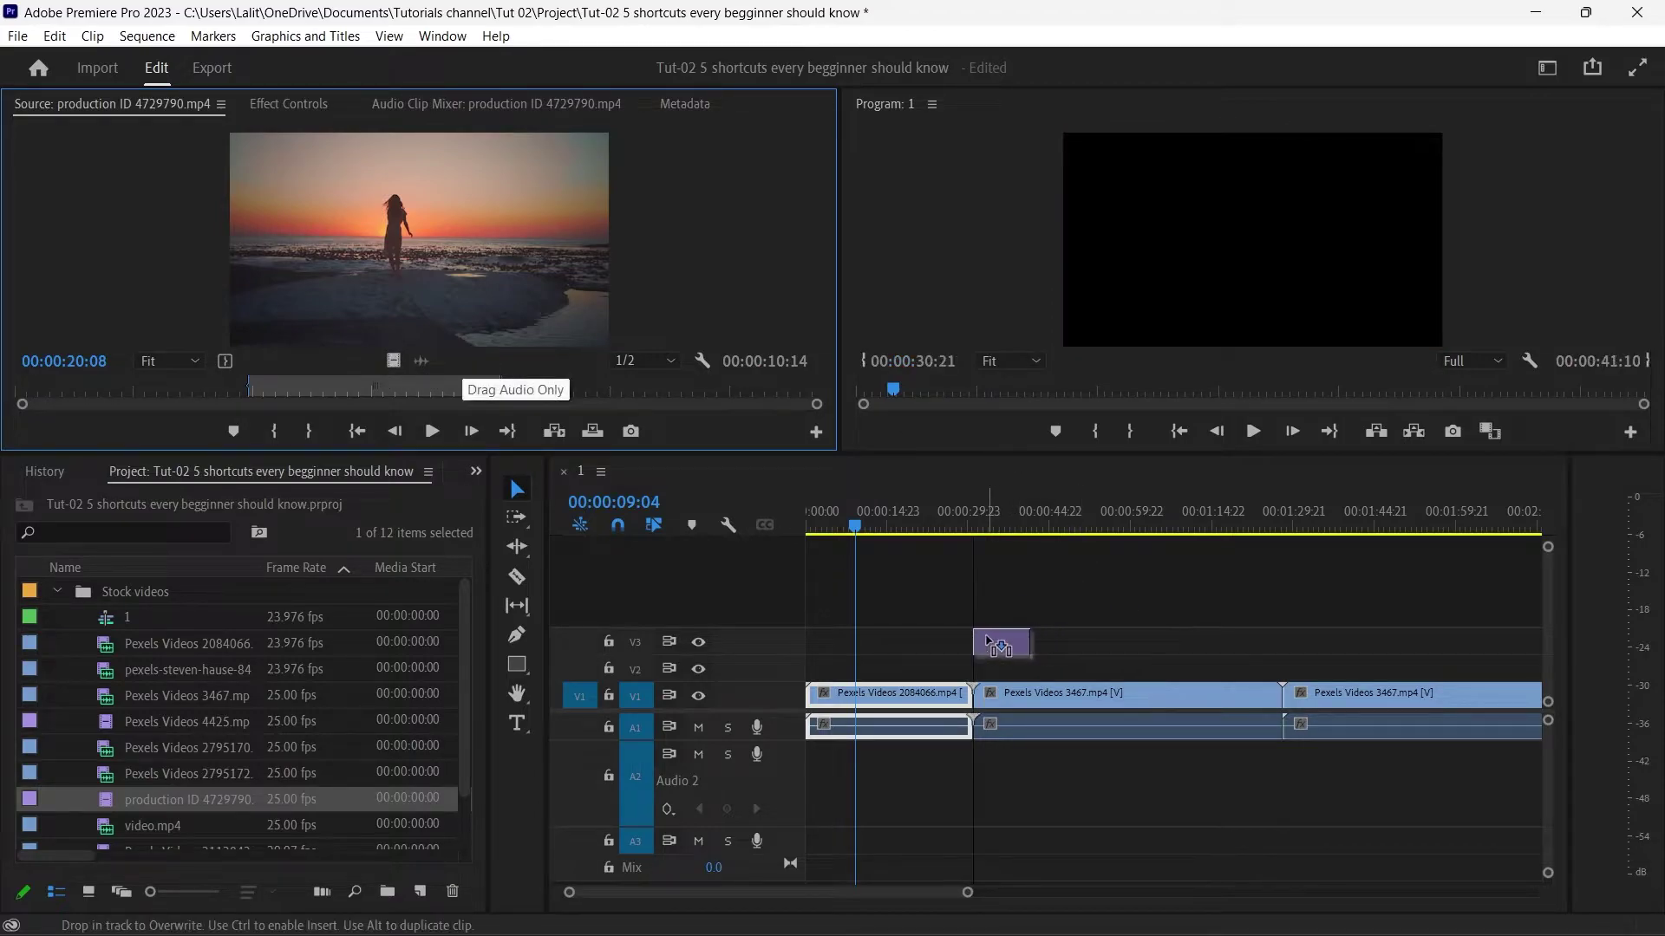
{"action": "key", "text": "Down"}
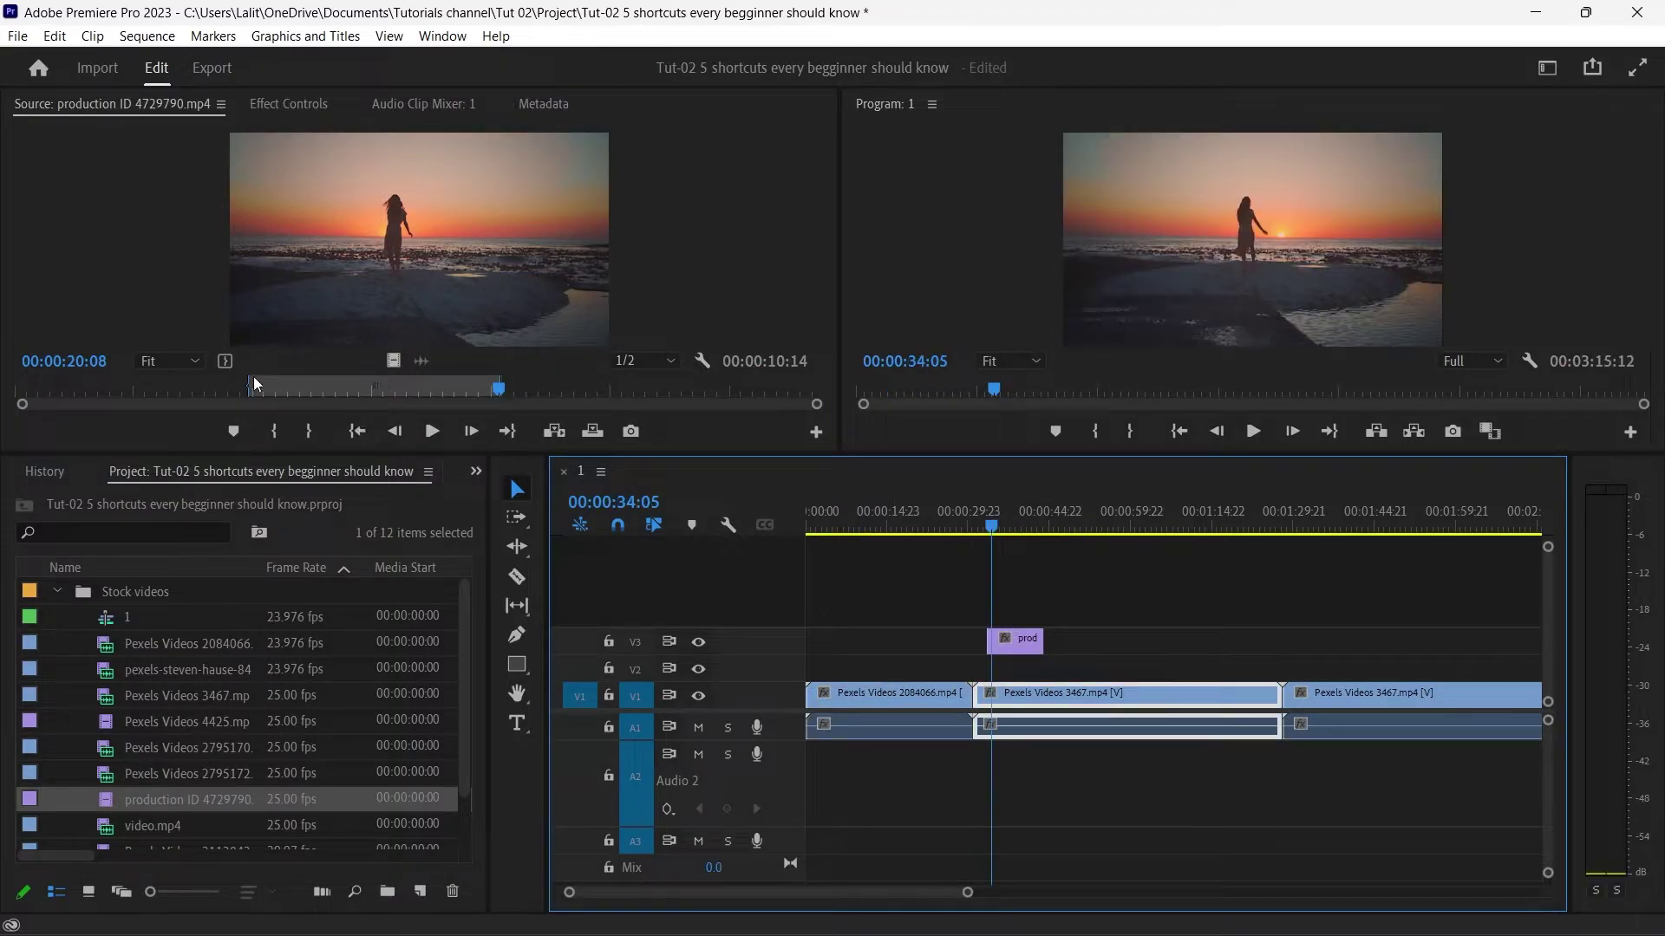
{"action": "left_click", "coordinate": [379, 390]}
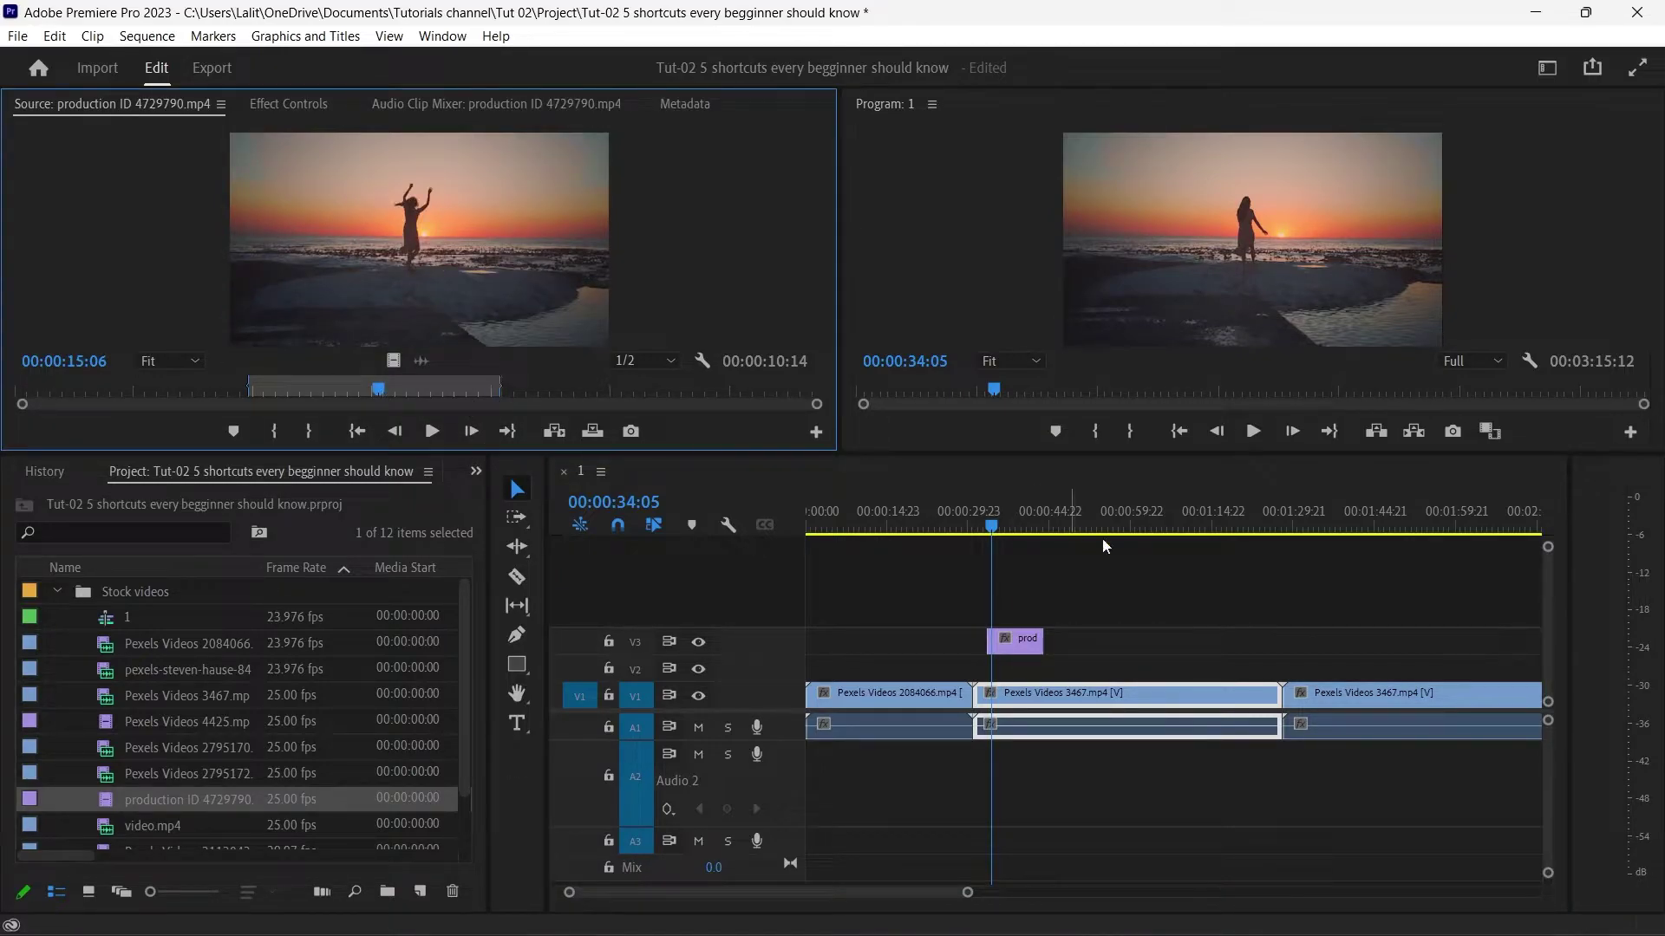
{"action": "left_click_drag", "start_coordinate": [923, 520], "coordinate": [1085, 530]}
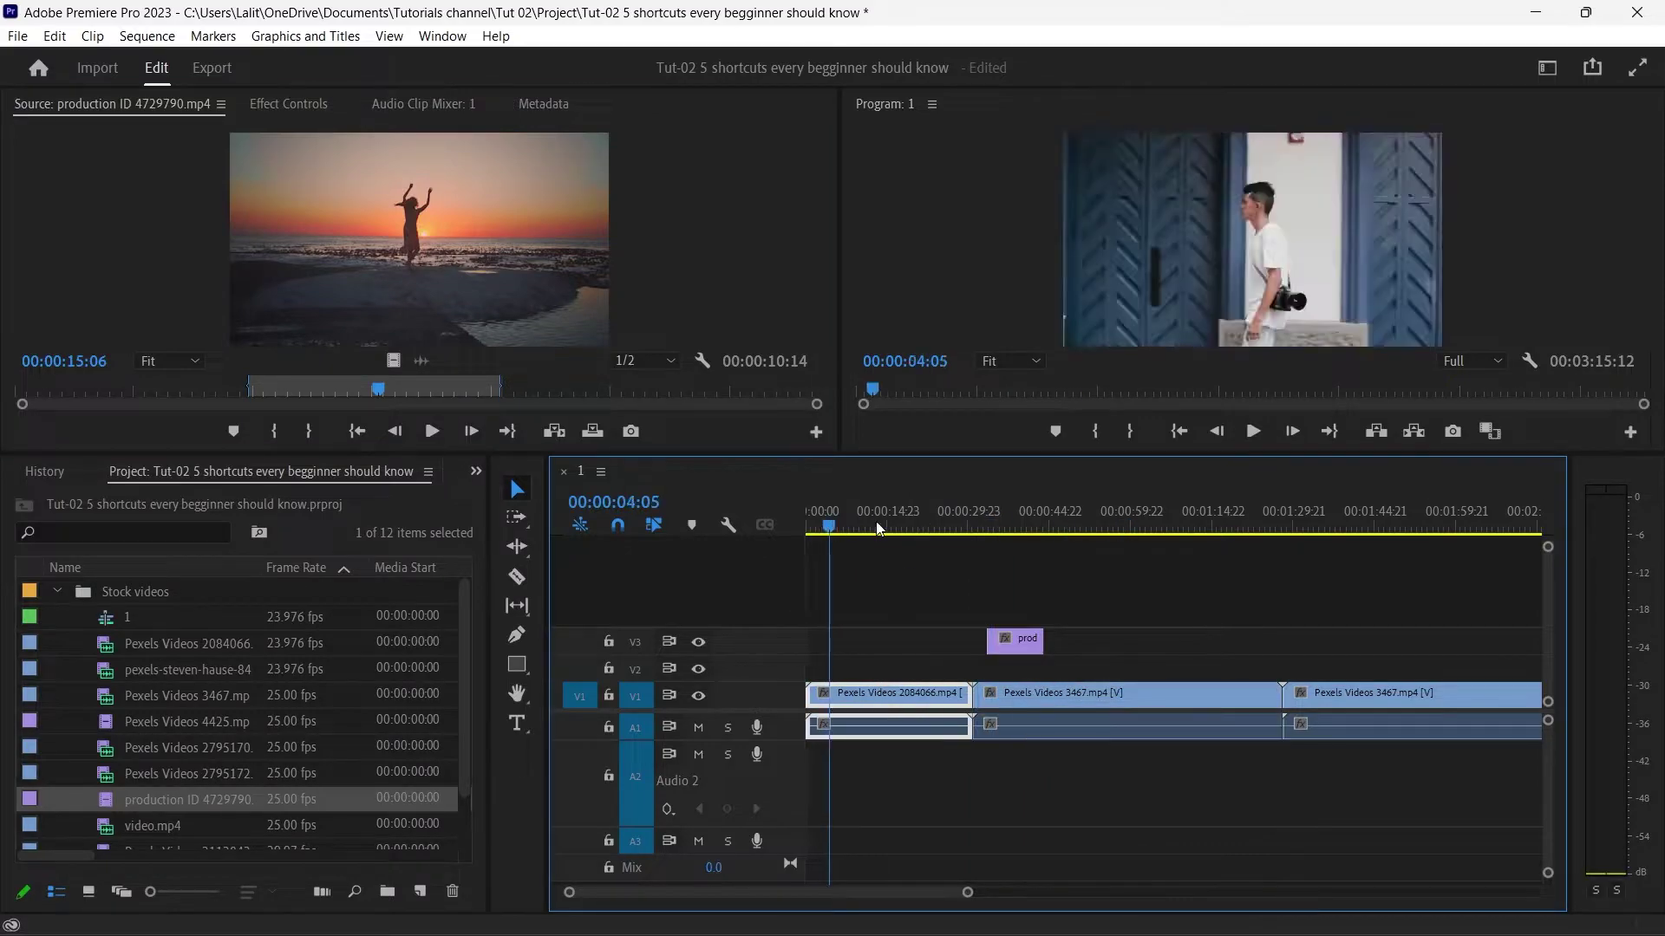
{"action": "left_click", "coordinate": [1094, 520]}
{"action": "key", "text": "i"}
{"action": "left_click", "coordinate": [1417, 511]}
{"action": "key", "text": "o"}
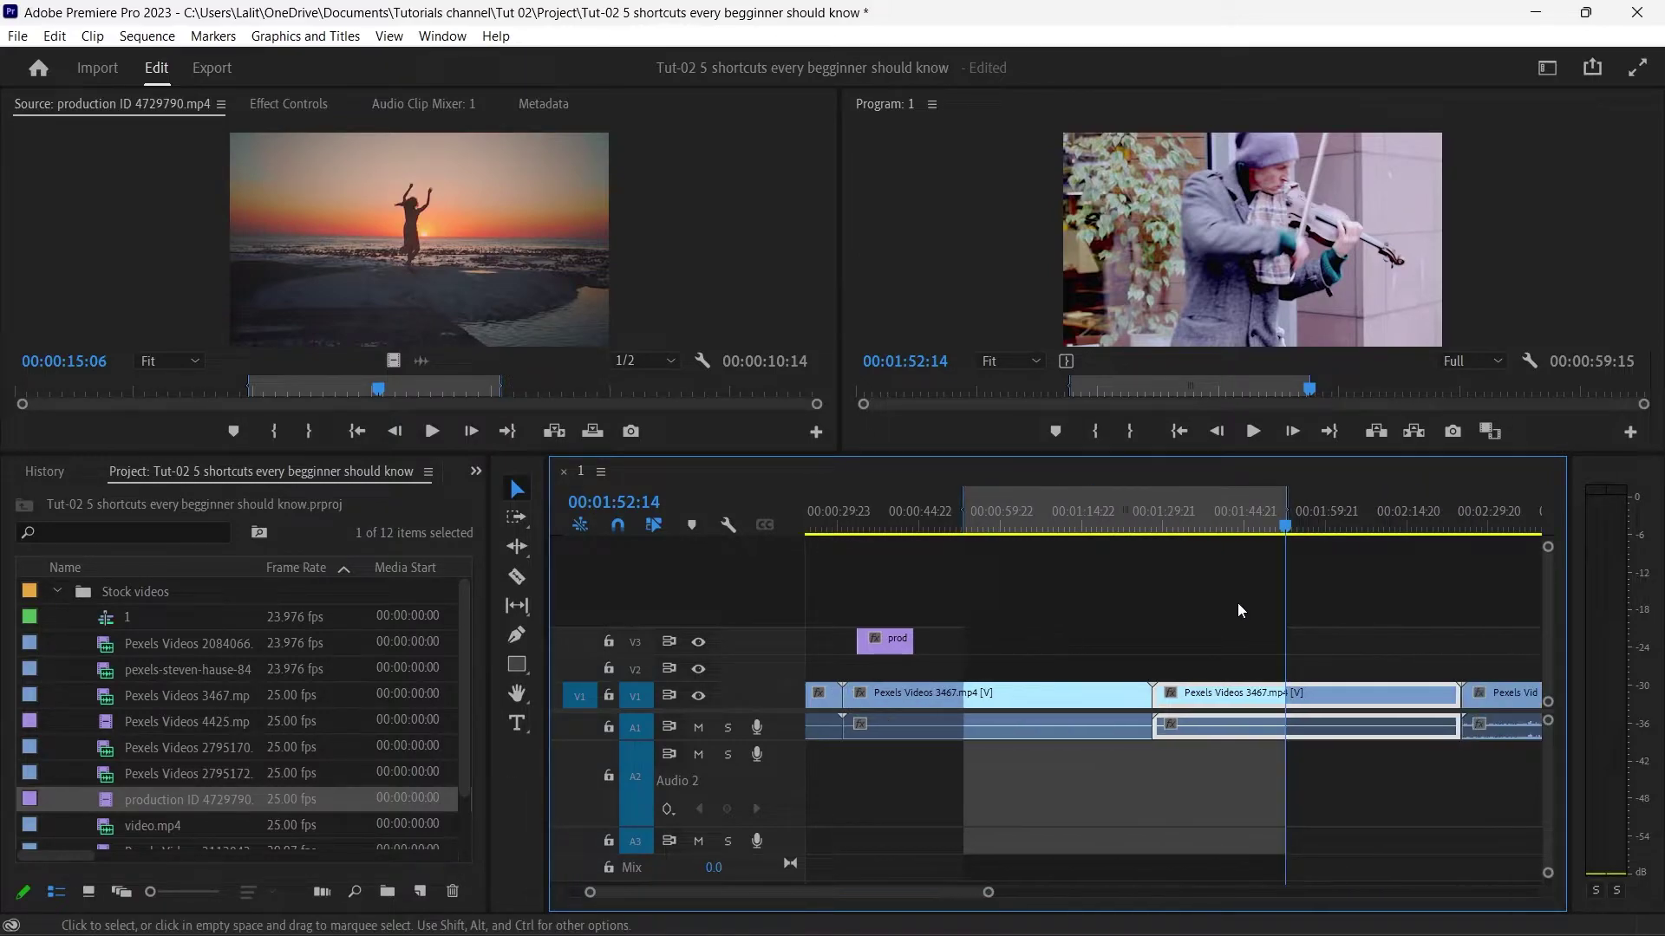
{"action": "left_click", "coordinate": [886, 514]}
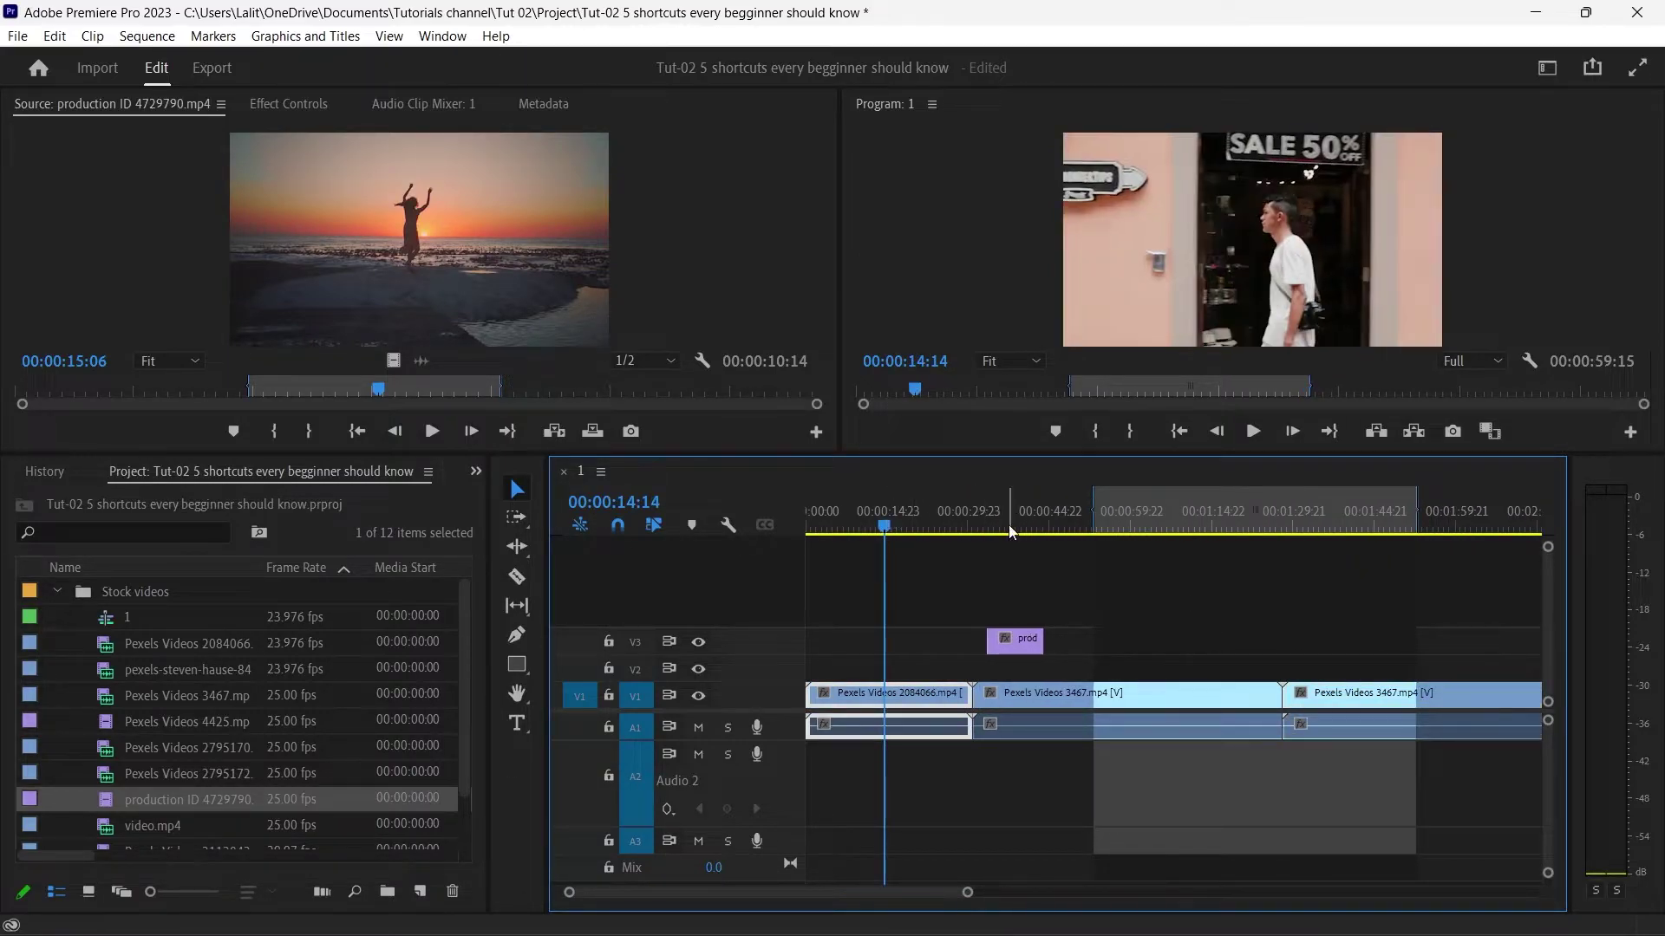
{"action": "left_click", "coordinate": [1044, 519]}
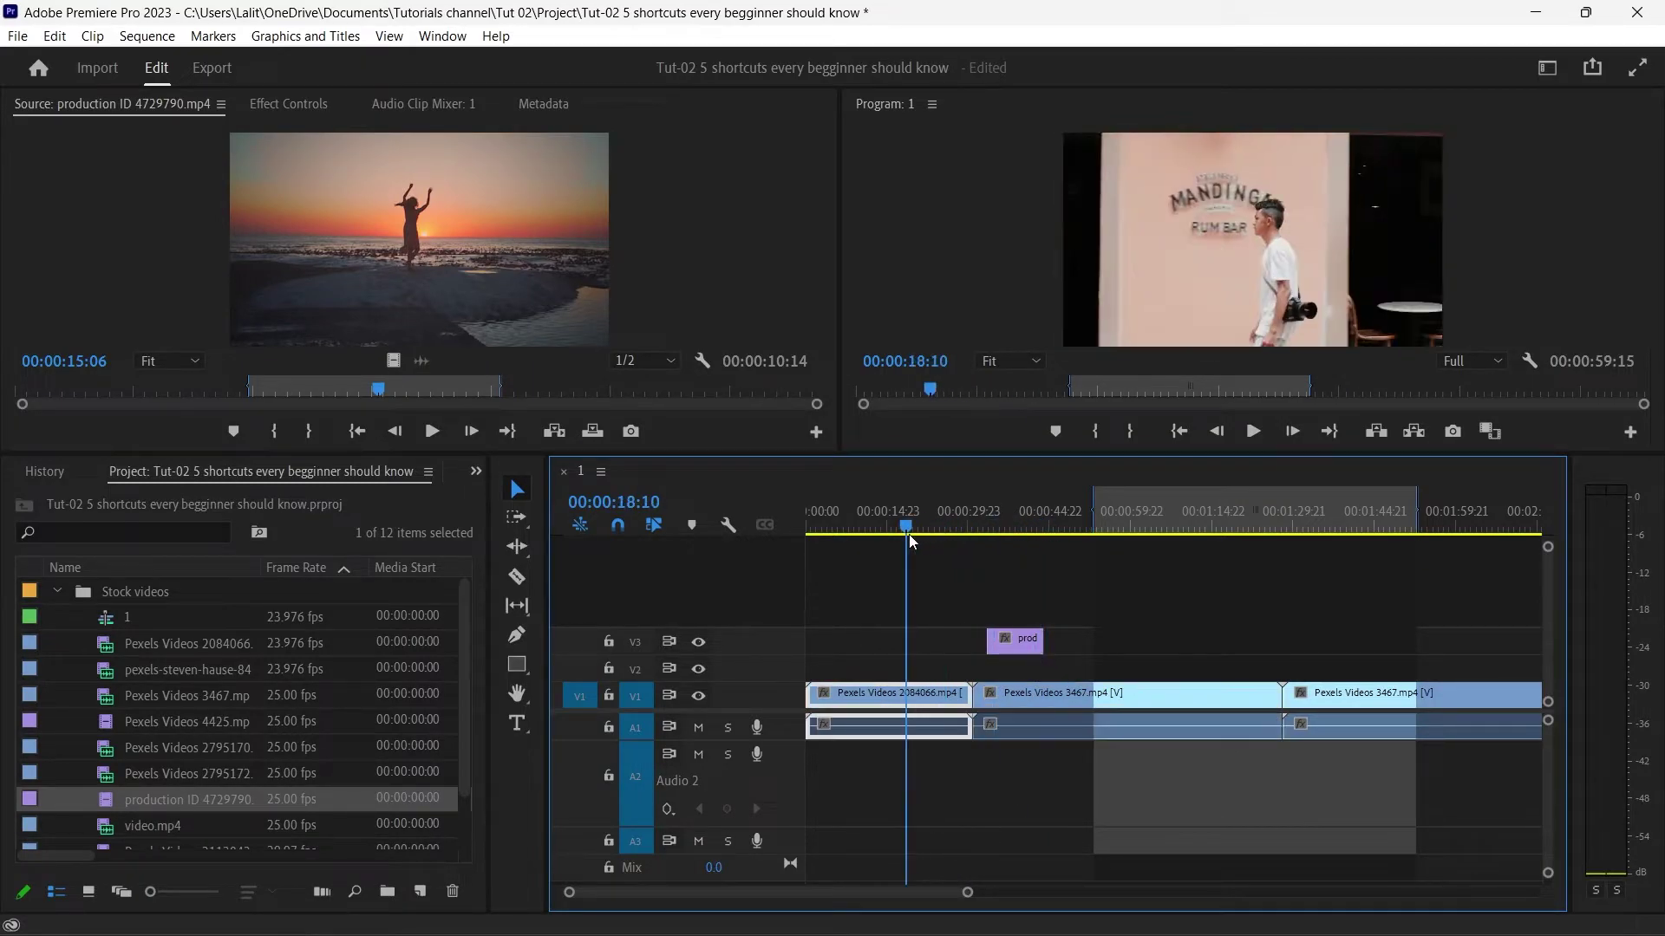
{"action": "left_click_drag", "start_coordinate": [1050, 526], "coordinate": [887, 526]}
{"action": "key", "text": "i"}
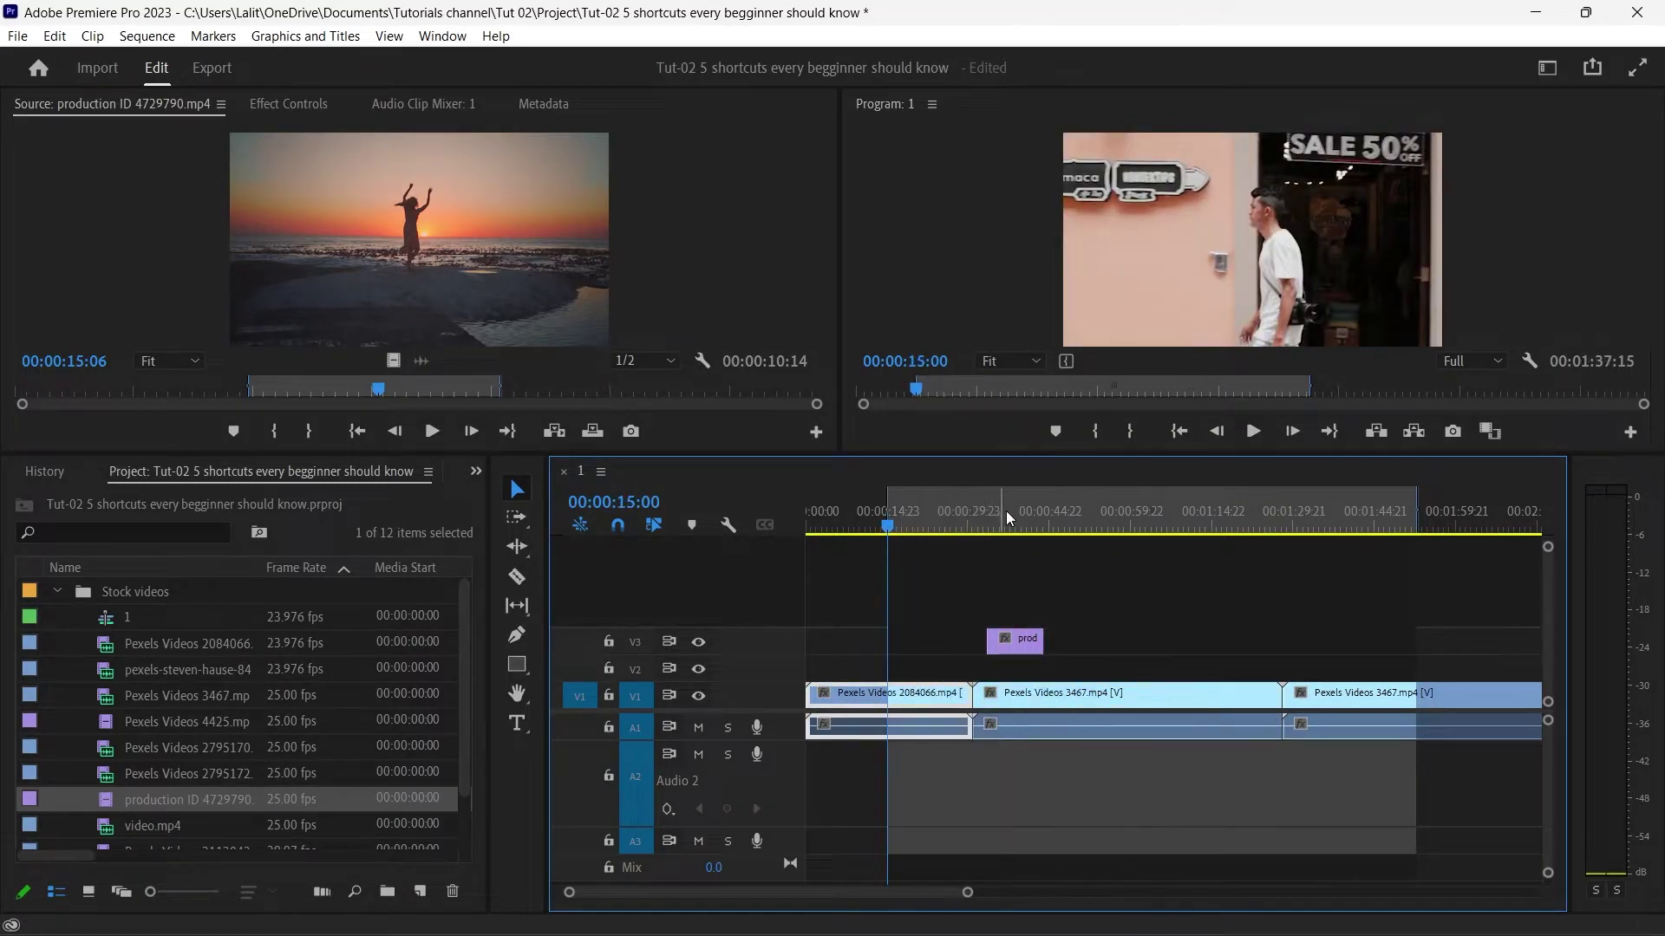
{"action": "left_click", "coordinate": [1052, 508]}
{"action": "key", "text": "o"}
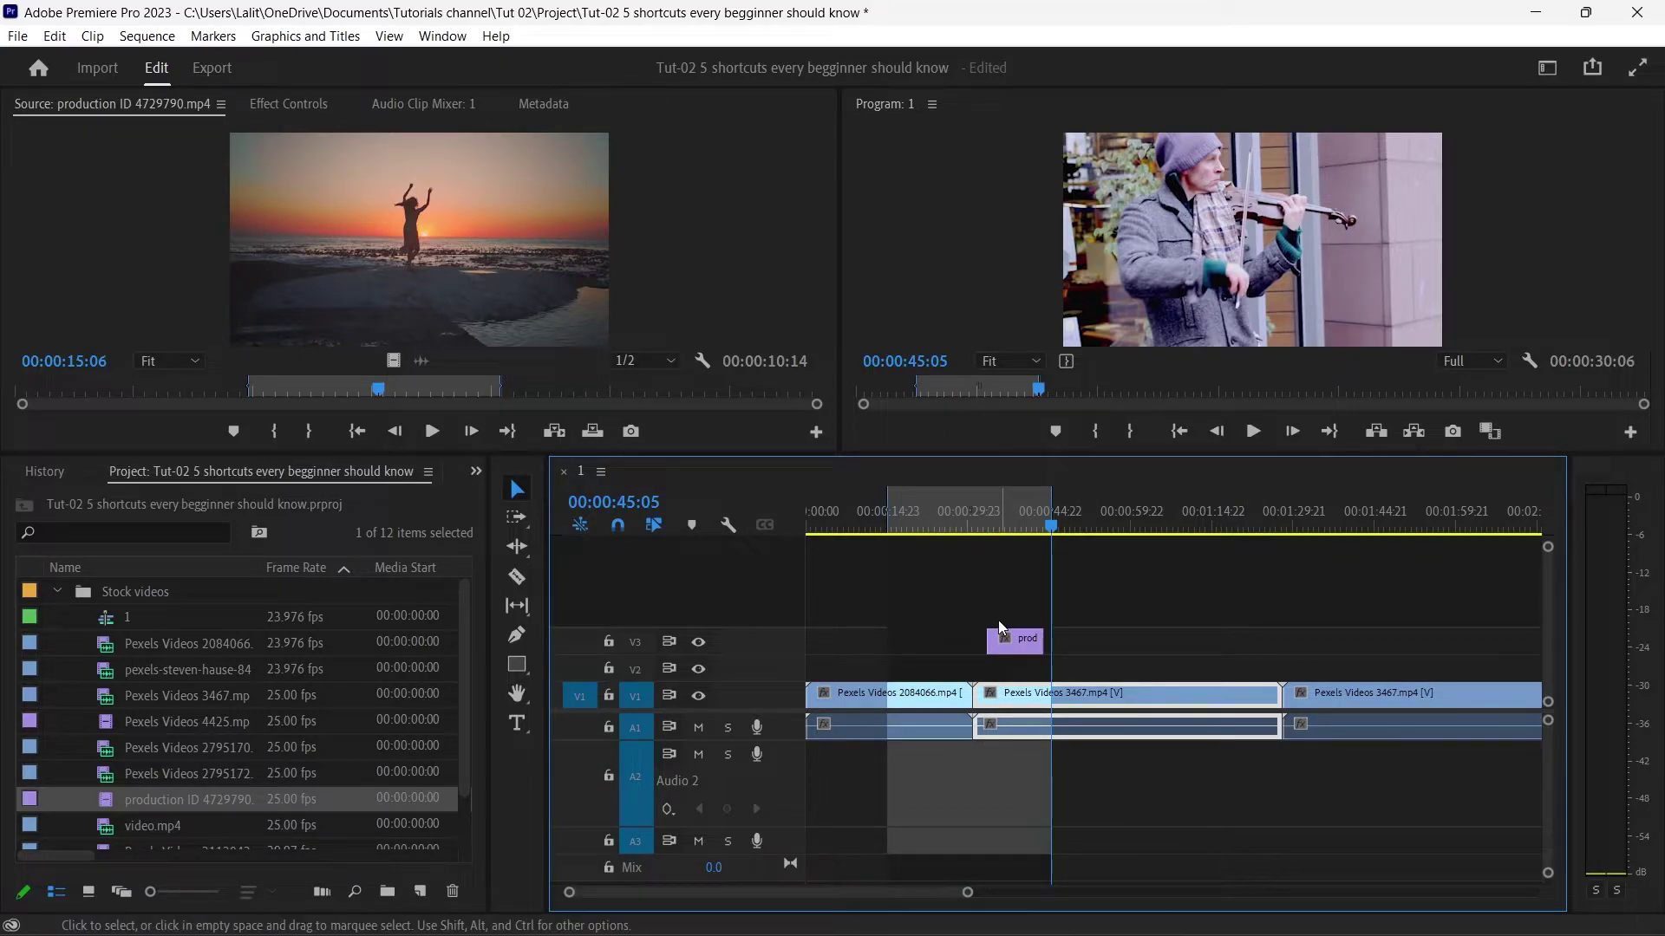
{"action": "mouse_move", "coordinate": [937, 517]}
{"action": "left_mouse_down"}
{"action": "mouse_move", "coordinate": [893, 517]}
{"action": "mouse_move", "coordinate": [945, 527]}
{"action": "left_mouse_up"}
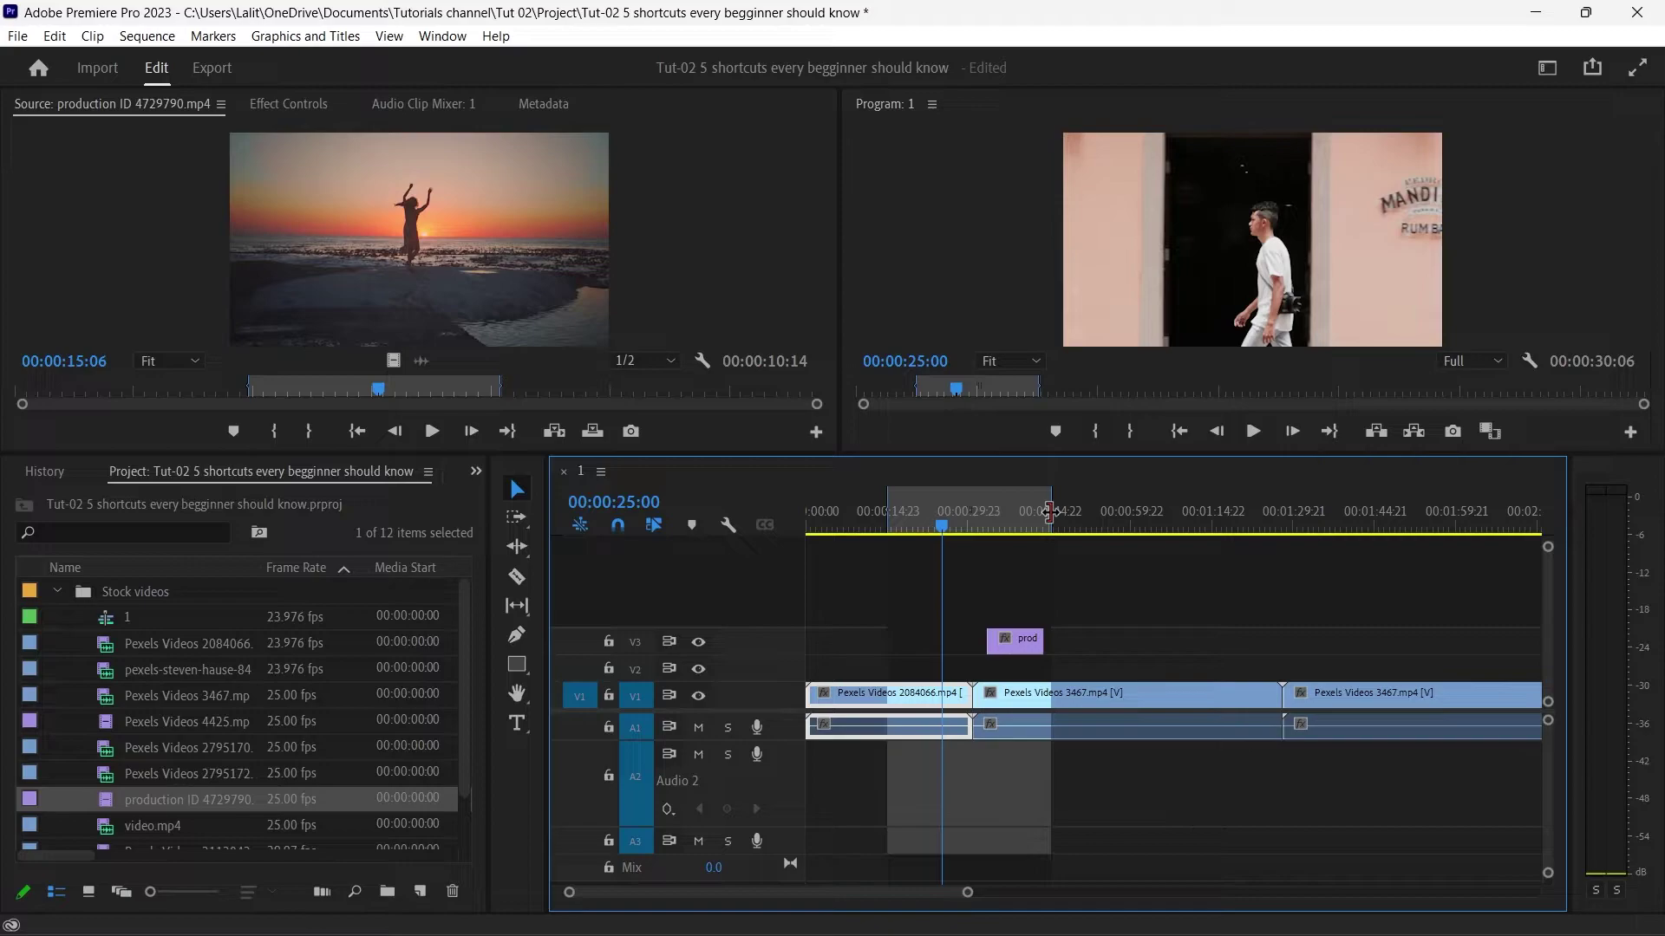
{"action": "key", "text": "ctrl+shift+i"}
{"action": "key", "text": "ctrl+shift+o"}
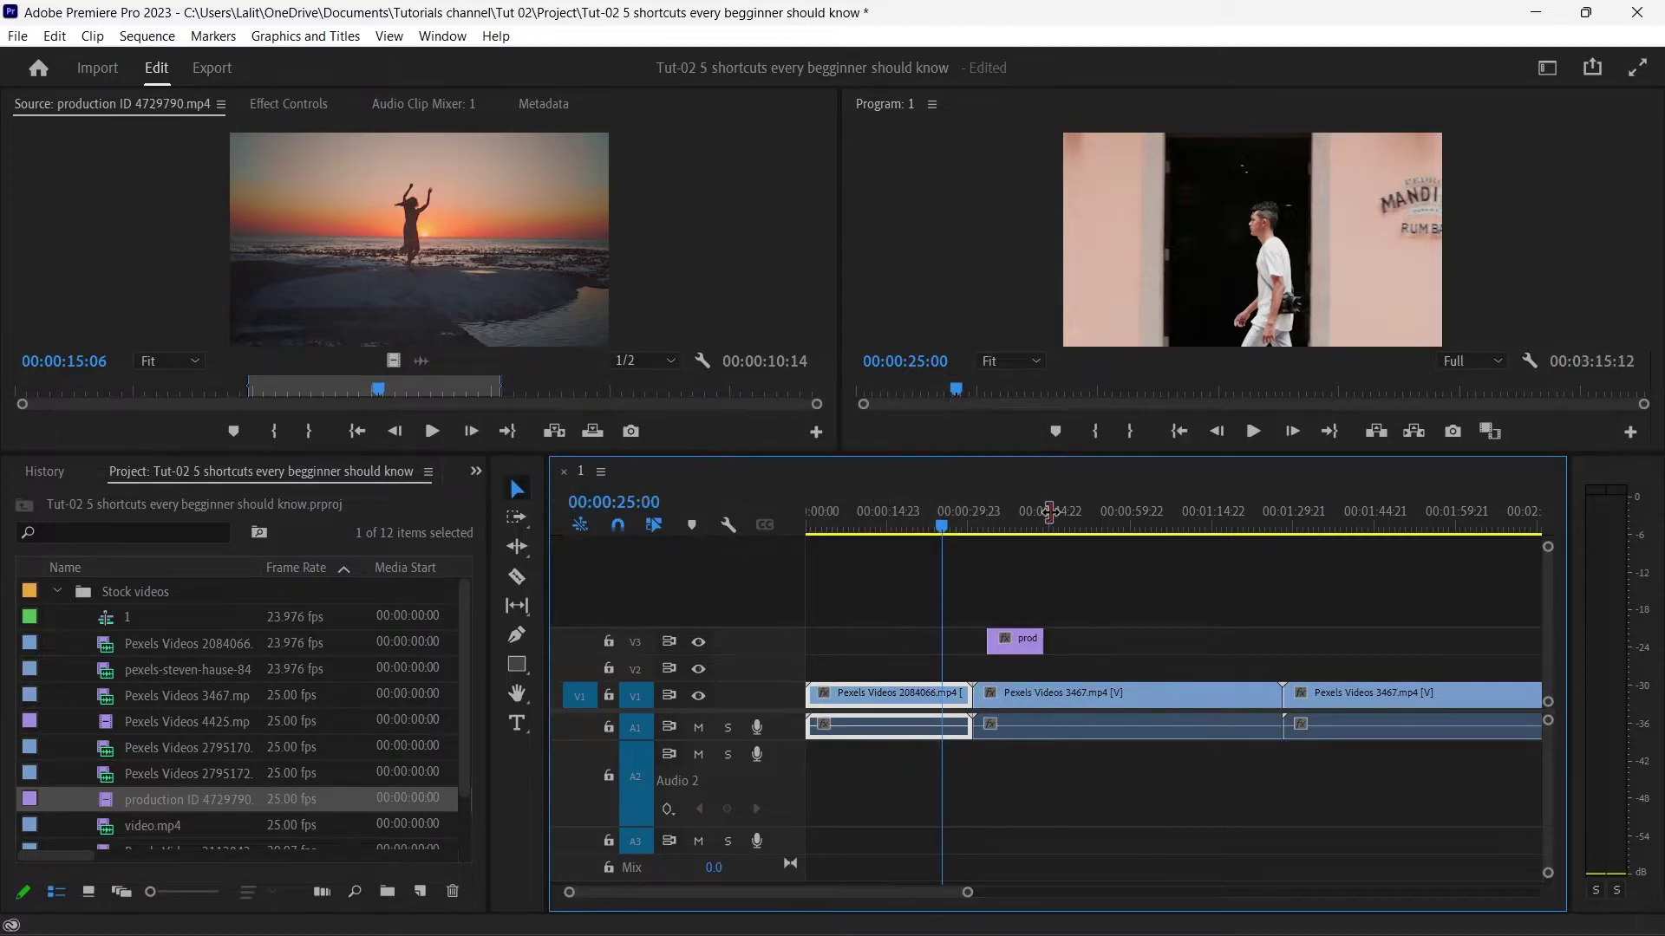
{"action": "left_click_drag", "start_coordinate": [902, 526], "coordinate": [902, 533]}
{"action": "key", "text": "i"}
{"action": "key", "text": "o"}
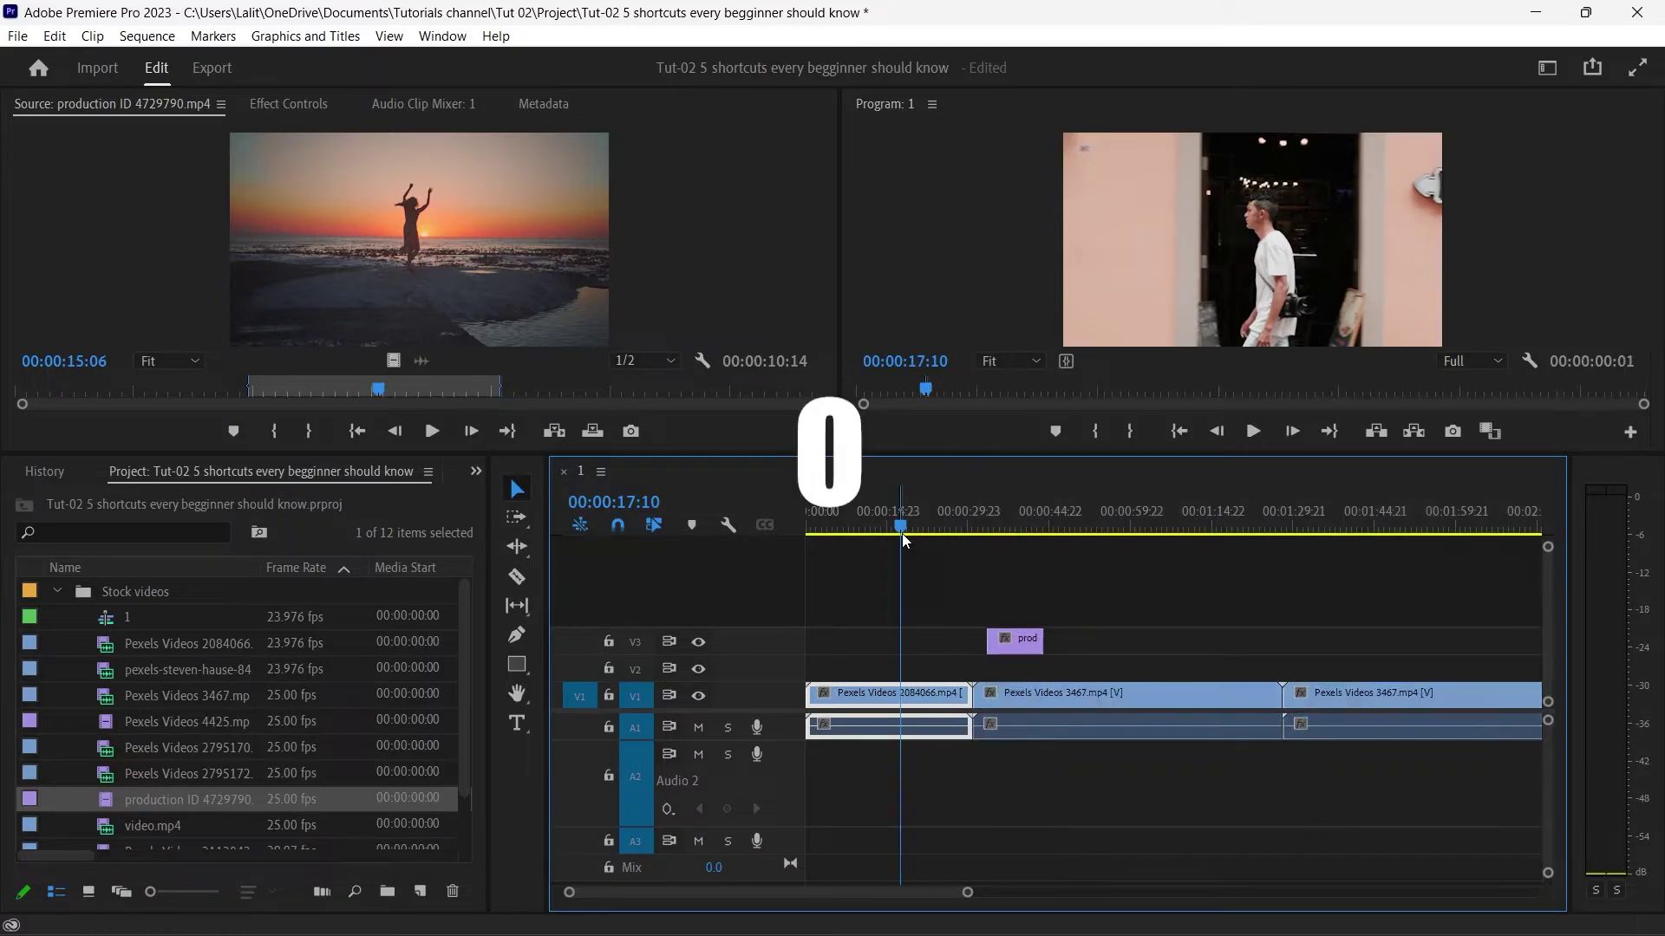
{"action": "key", "text": "ctrl+shift+i"}
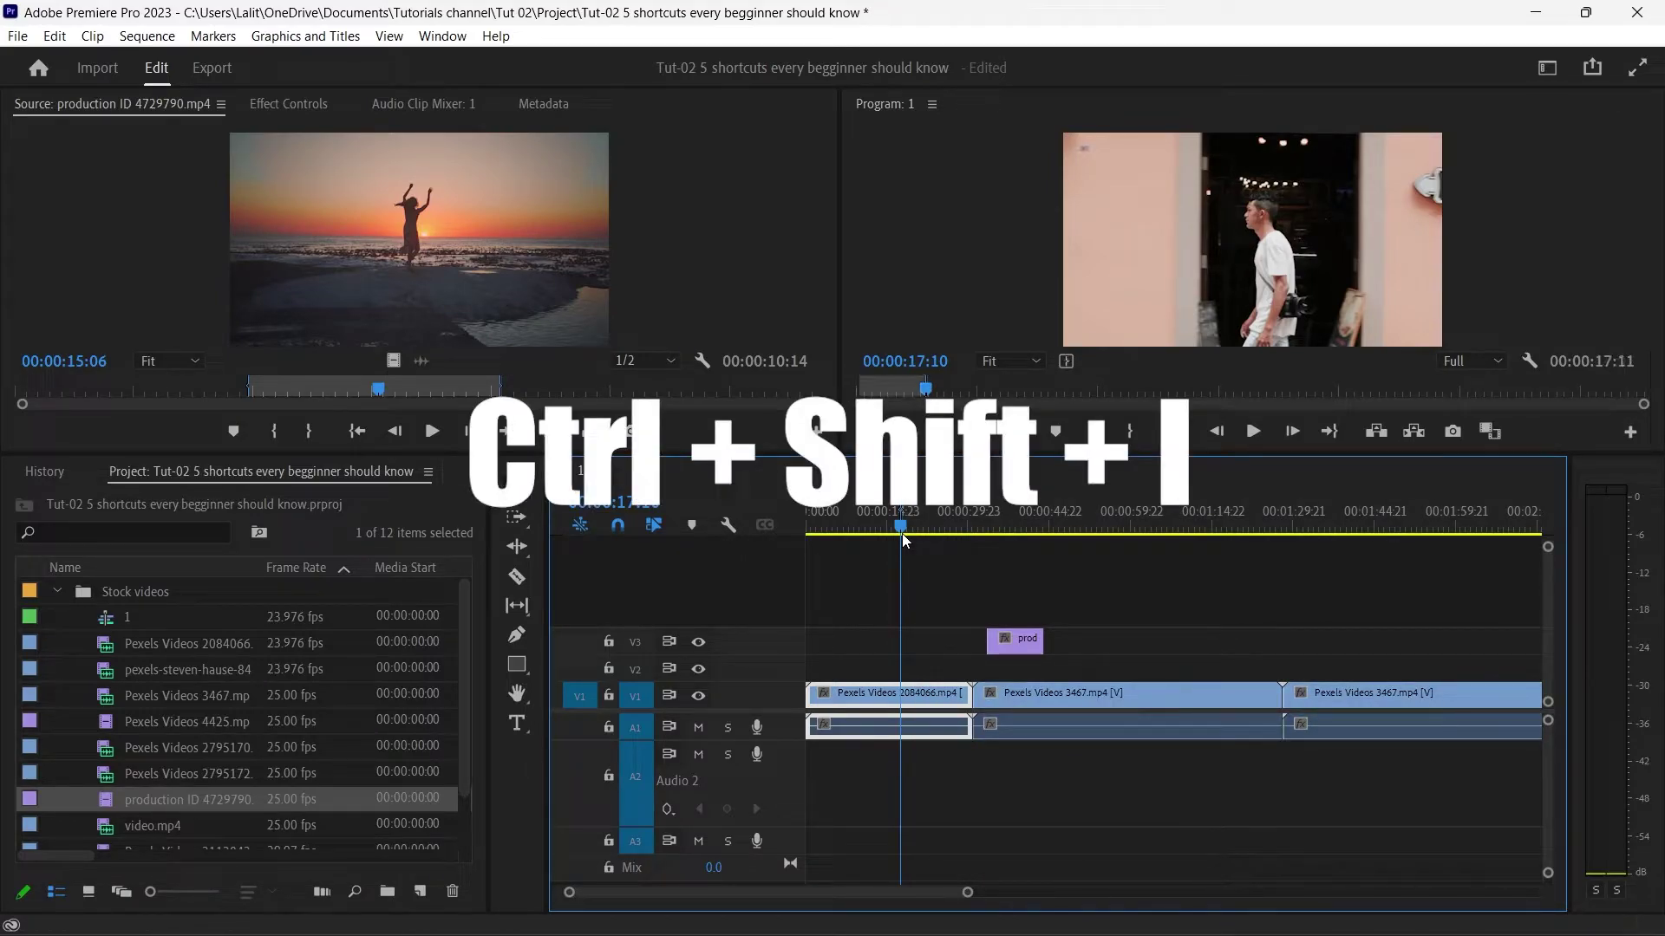
{"action": "key", "text": "ctrl+shift+o"}
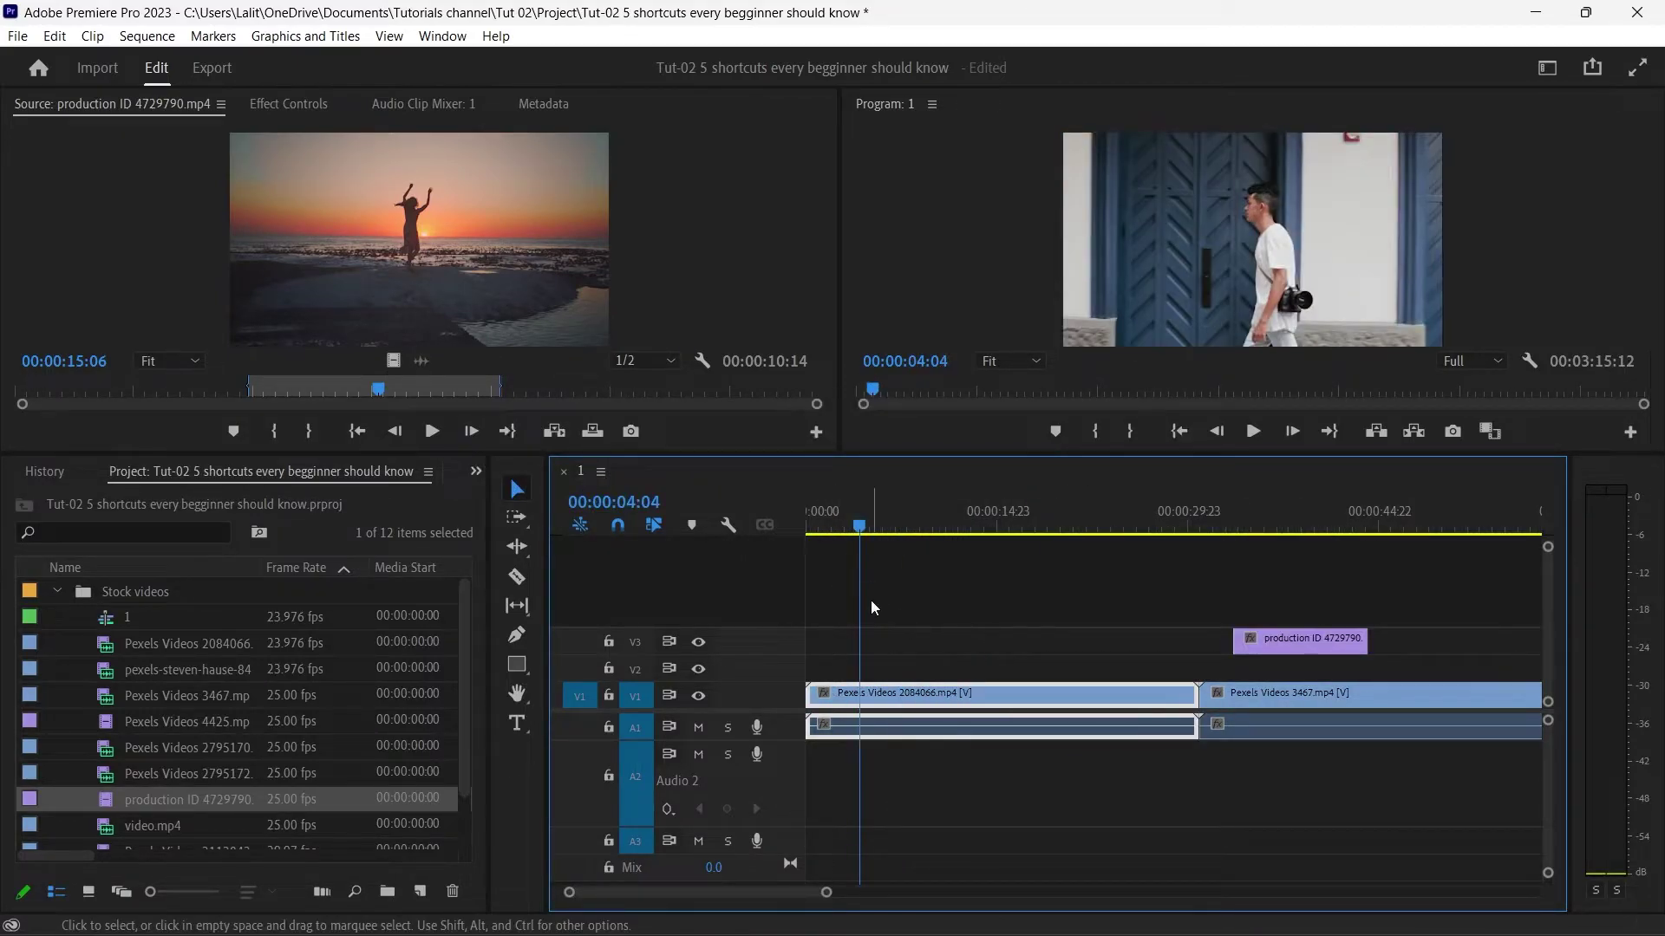
{"action": "left_click_drag", "start_coordinate": [858, 526], "coordinate": [816, 527]}
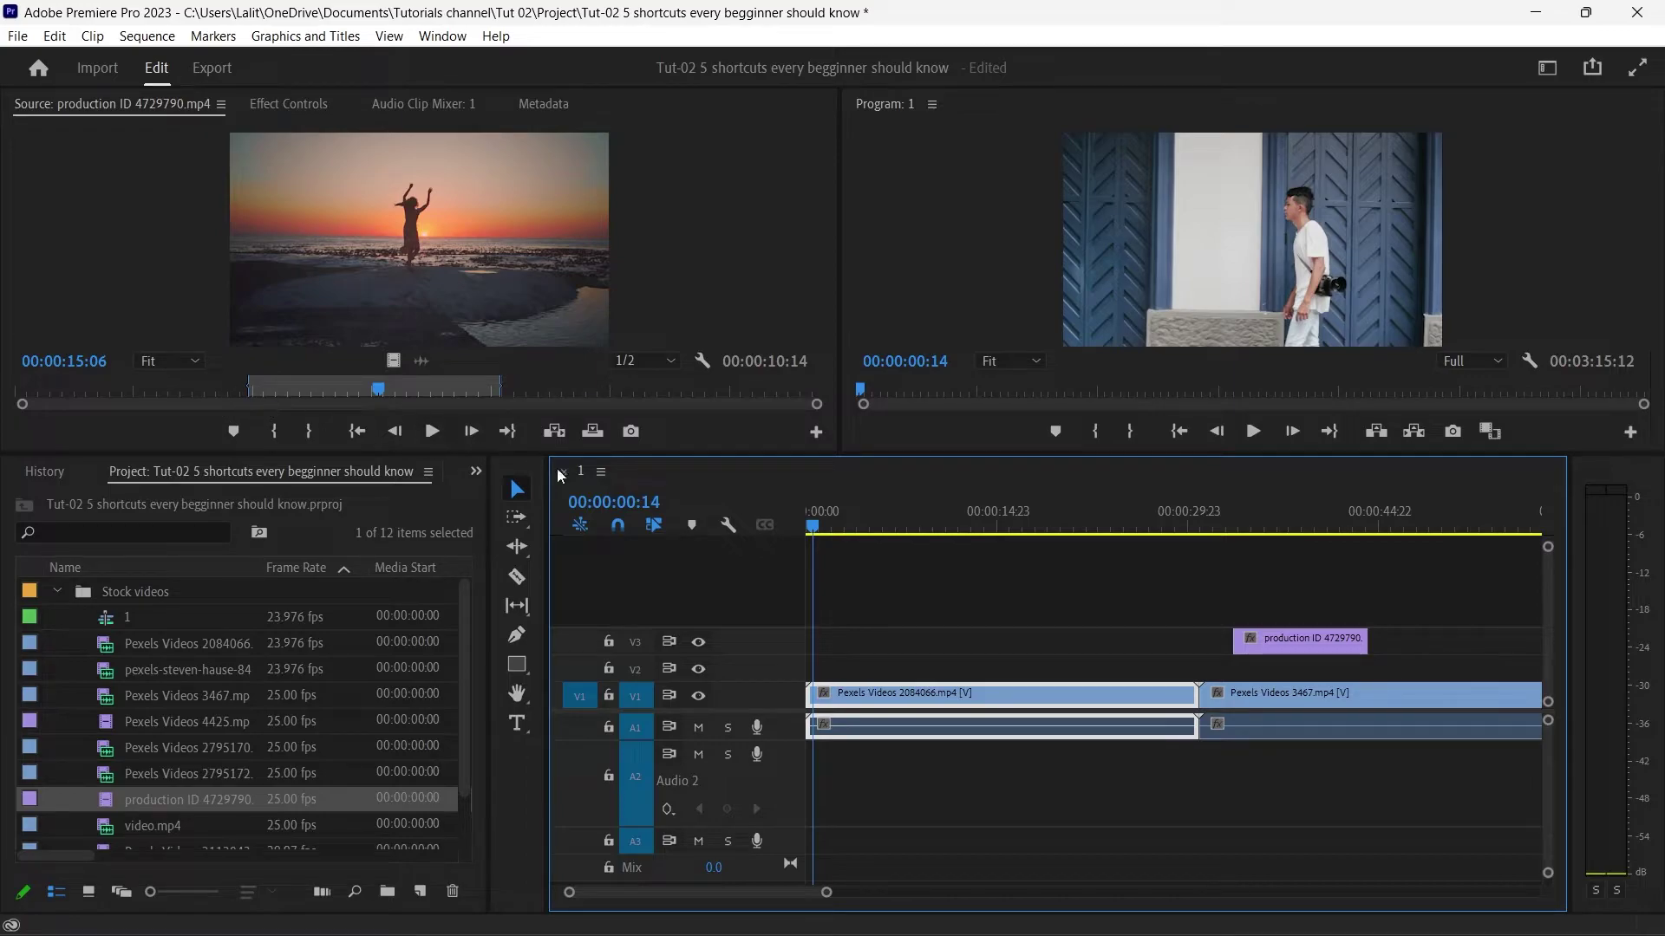
{"action": "key", "text": "Home"}
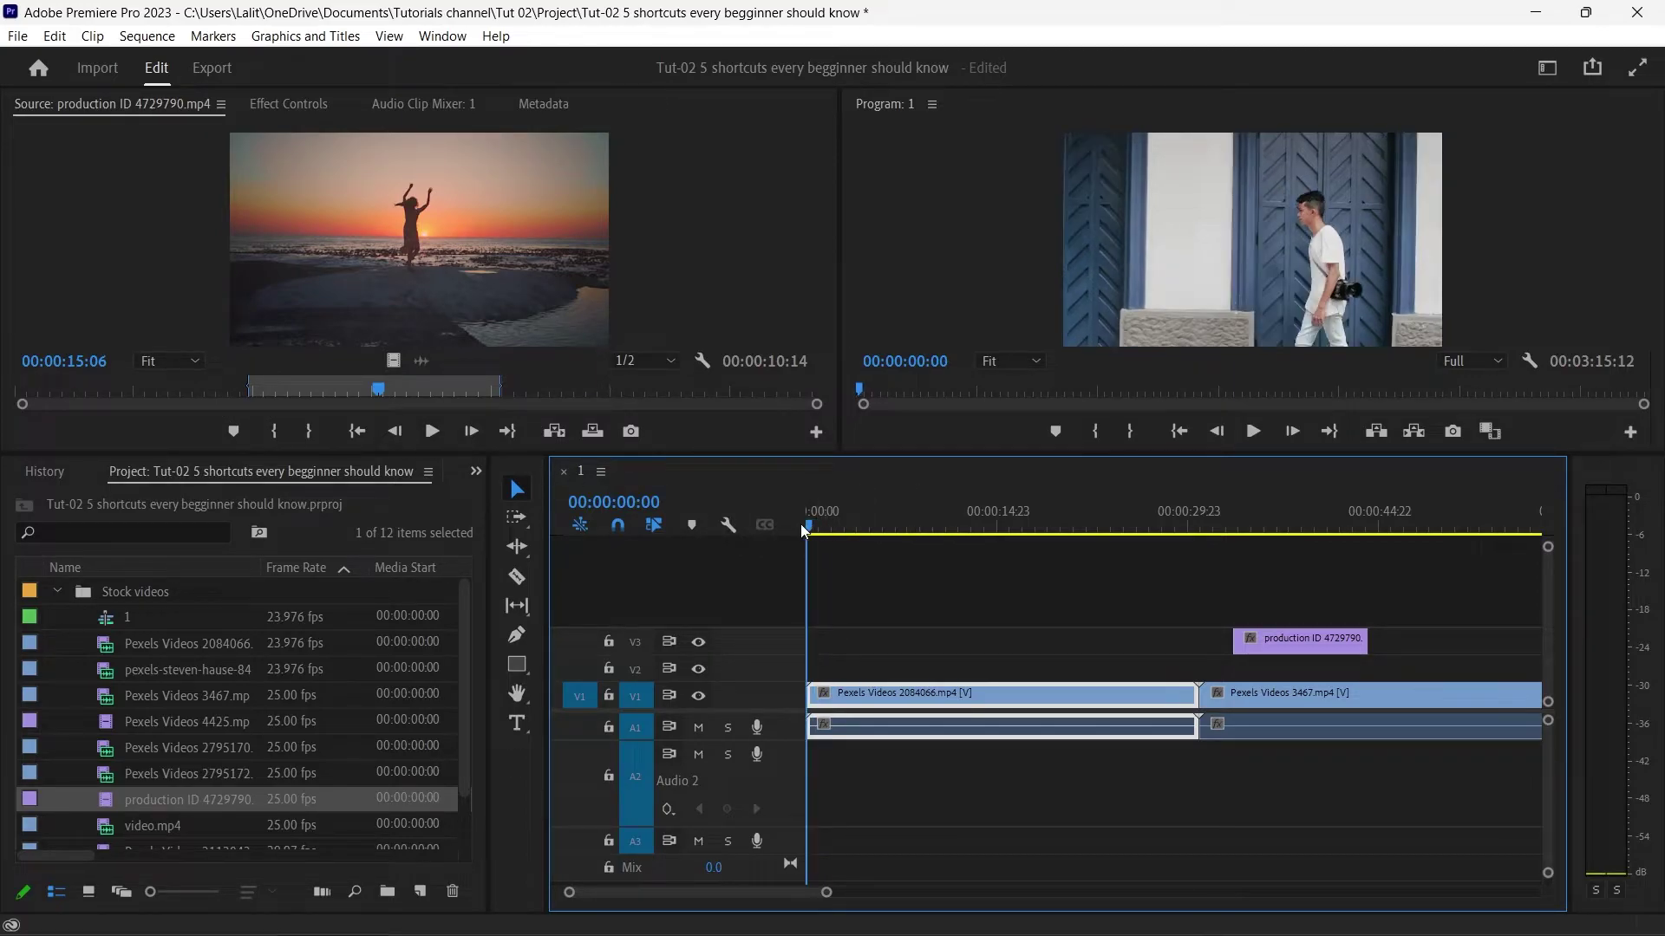
{"action": "key", "text": "space"}
{"action": "left_click_drag", "start_coordinate": [856, 523], "coordinate": [871, 526]}
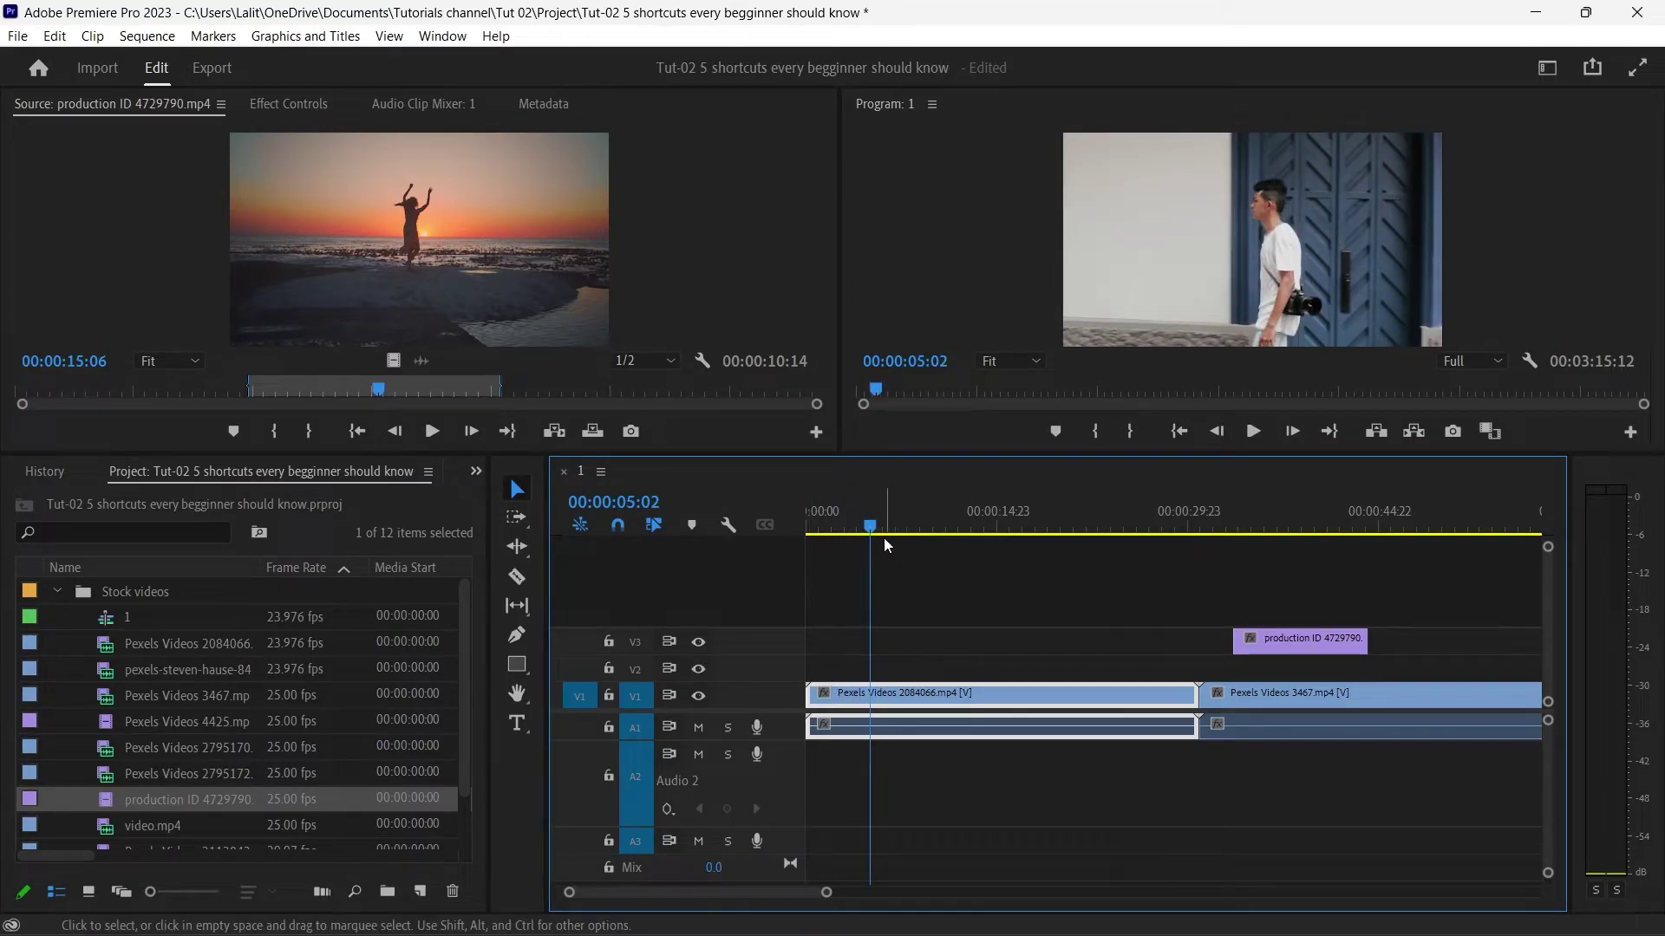
Try a Q ripple trim of the opening clip's head, then undo it.
{"action": "key", "text": "q"}
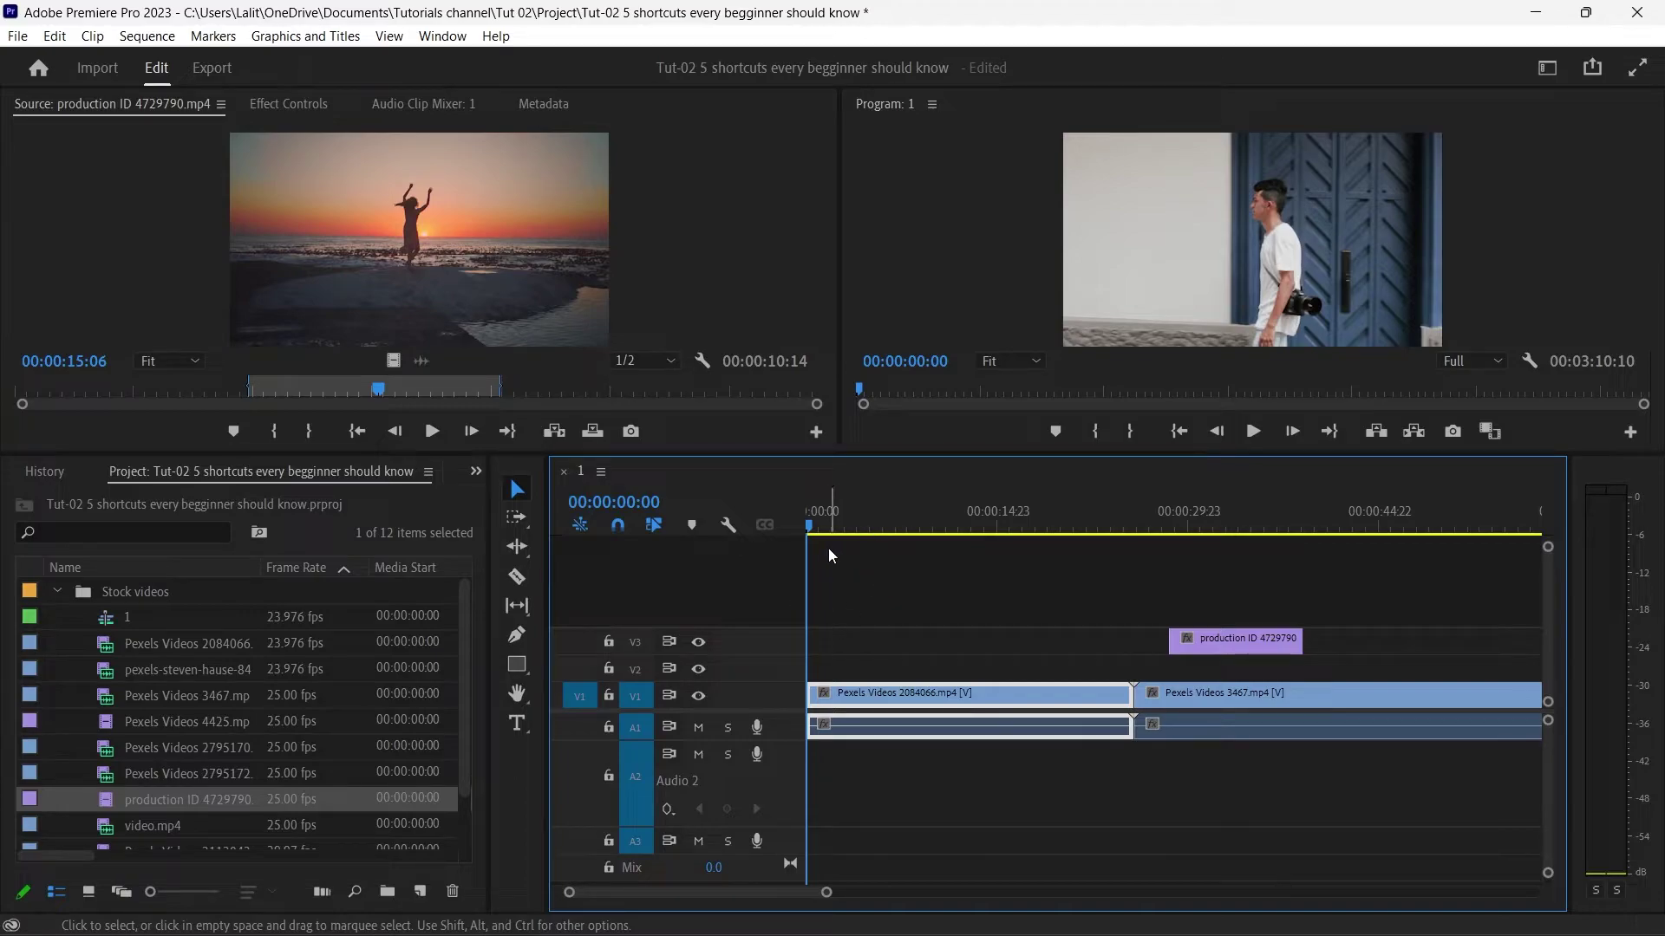
{"action": "key", "text": "space"}
{"action": "key", "text": "ctrl+z"}
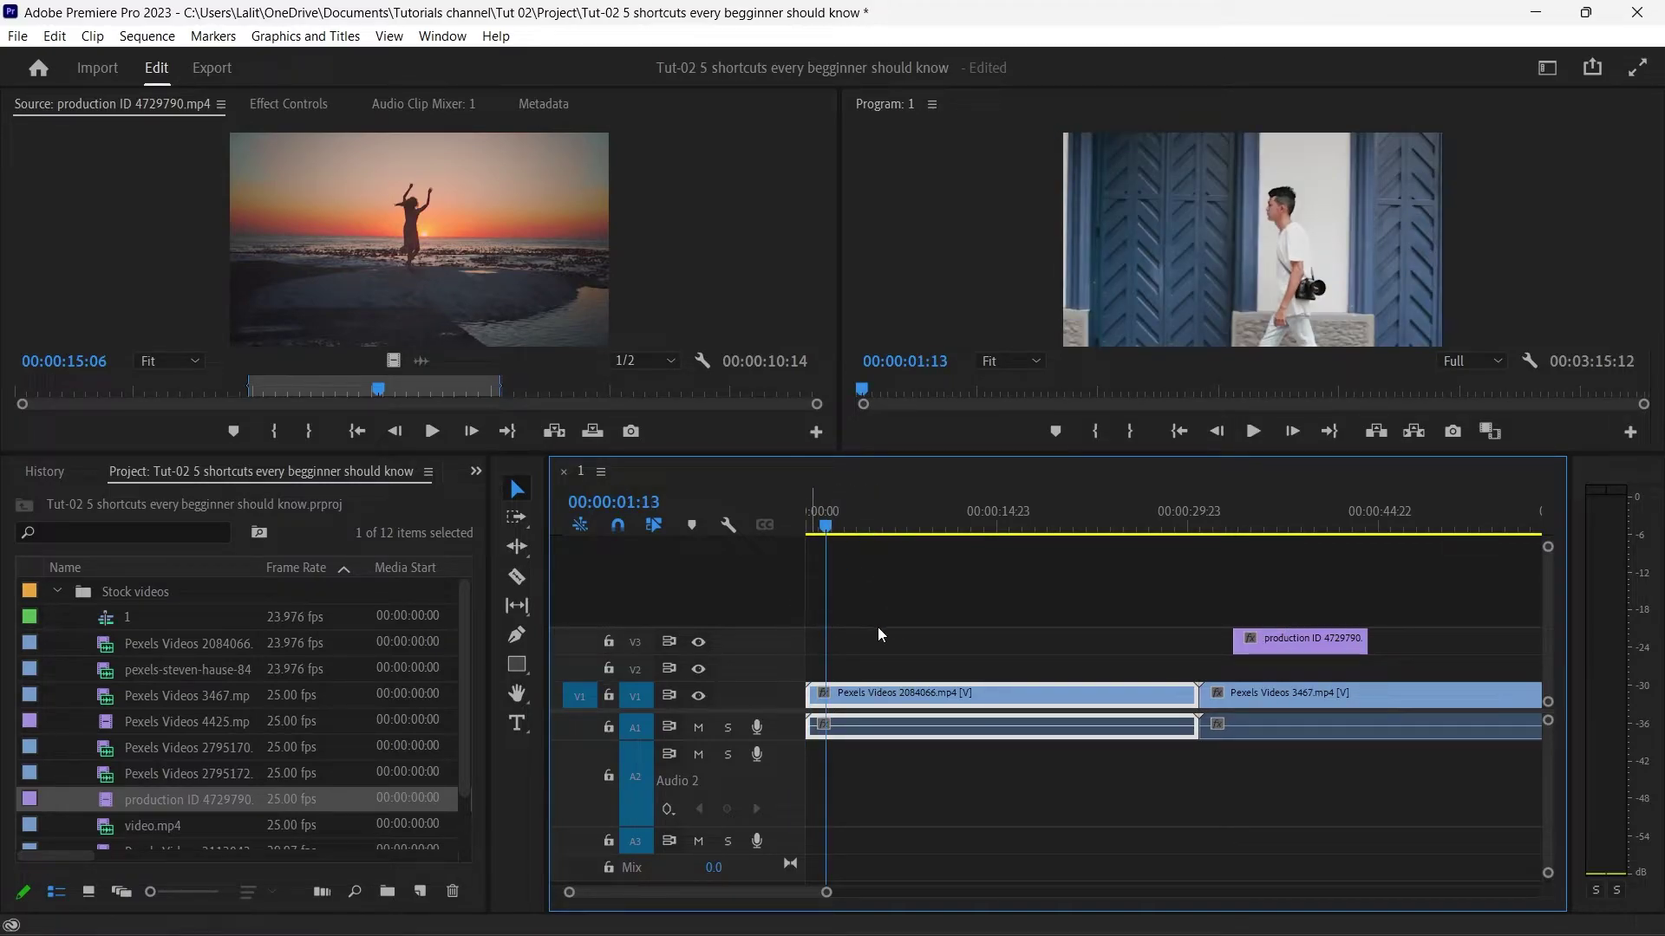
Razor Pexels Videos 2084066.mp4 at 00:00:05:08 and ripple-delete the first piece.
{"action": "key", "text": "equal"}
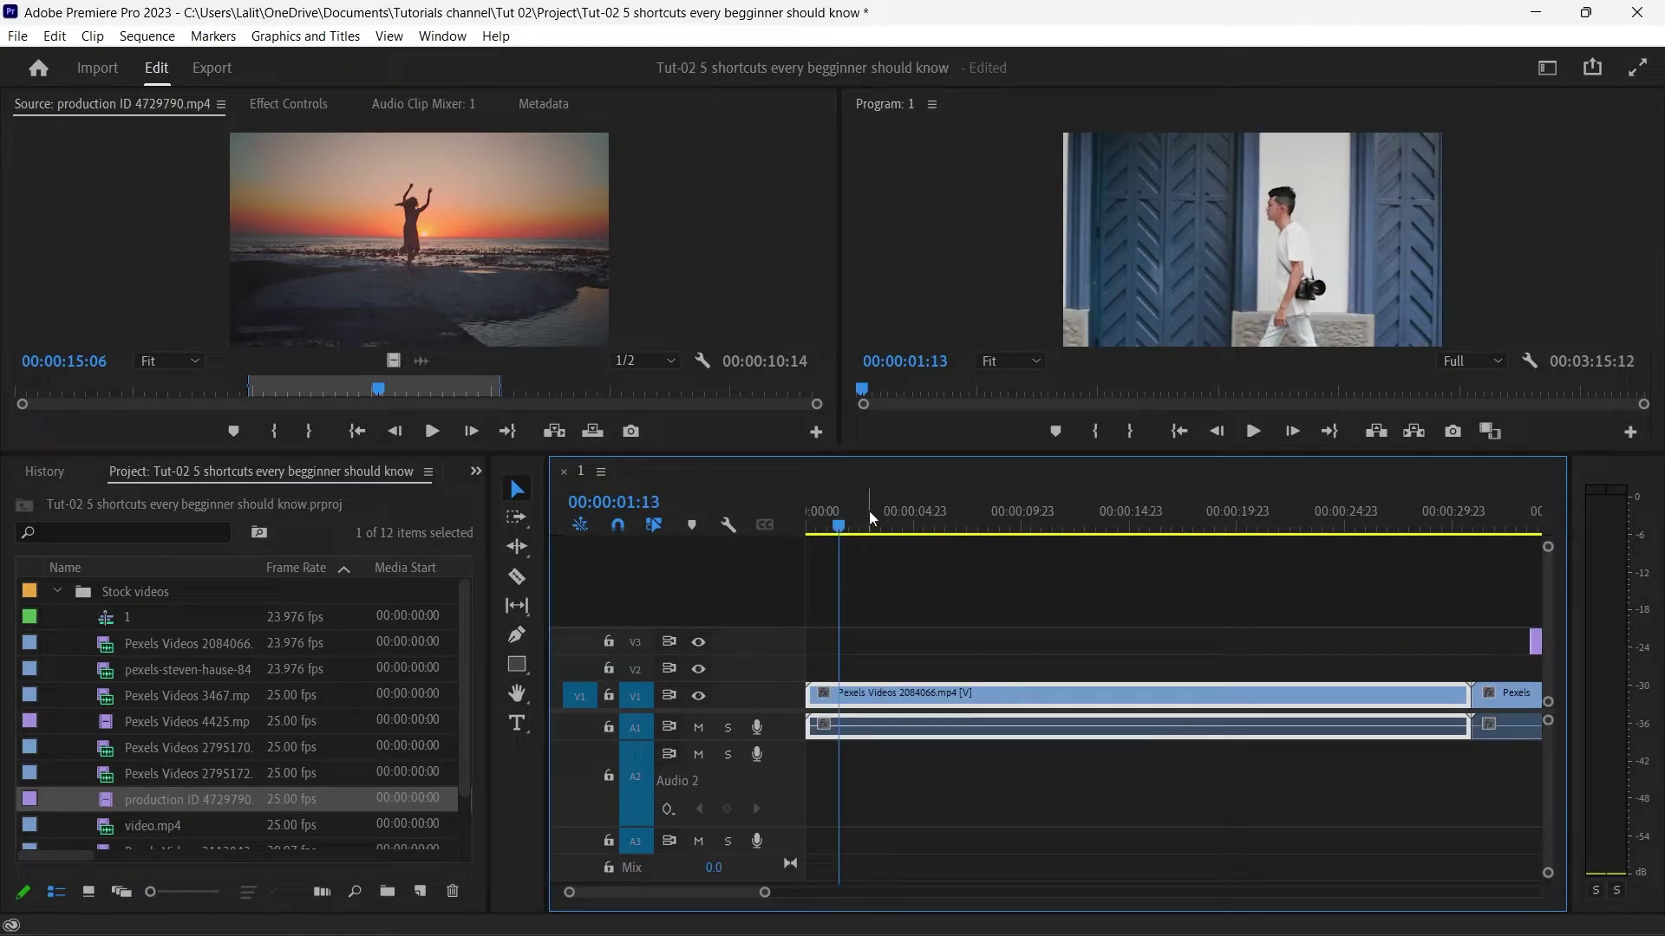
{"action": "left_click_drag", "start_coordinate": [872, 528], "coordinate": [924, 530]}
{"action": "key", "text": "c"}
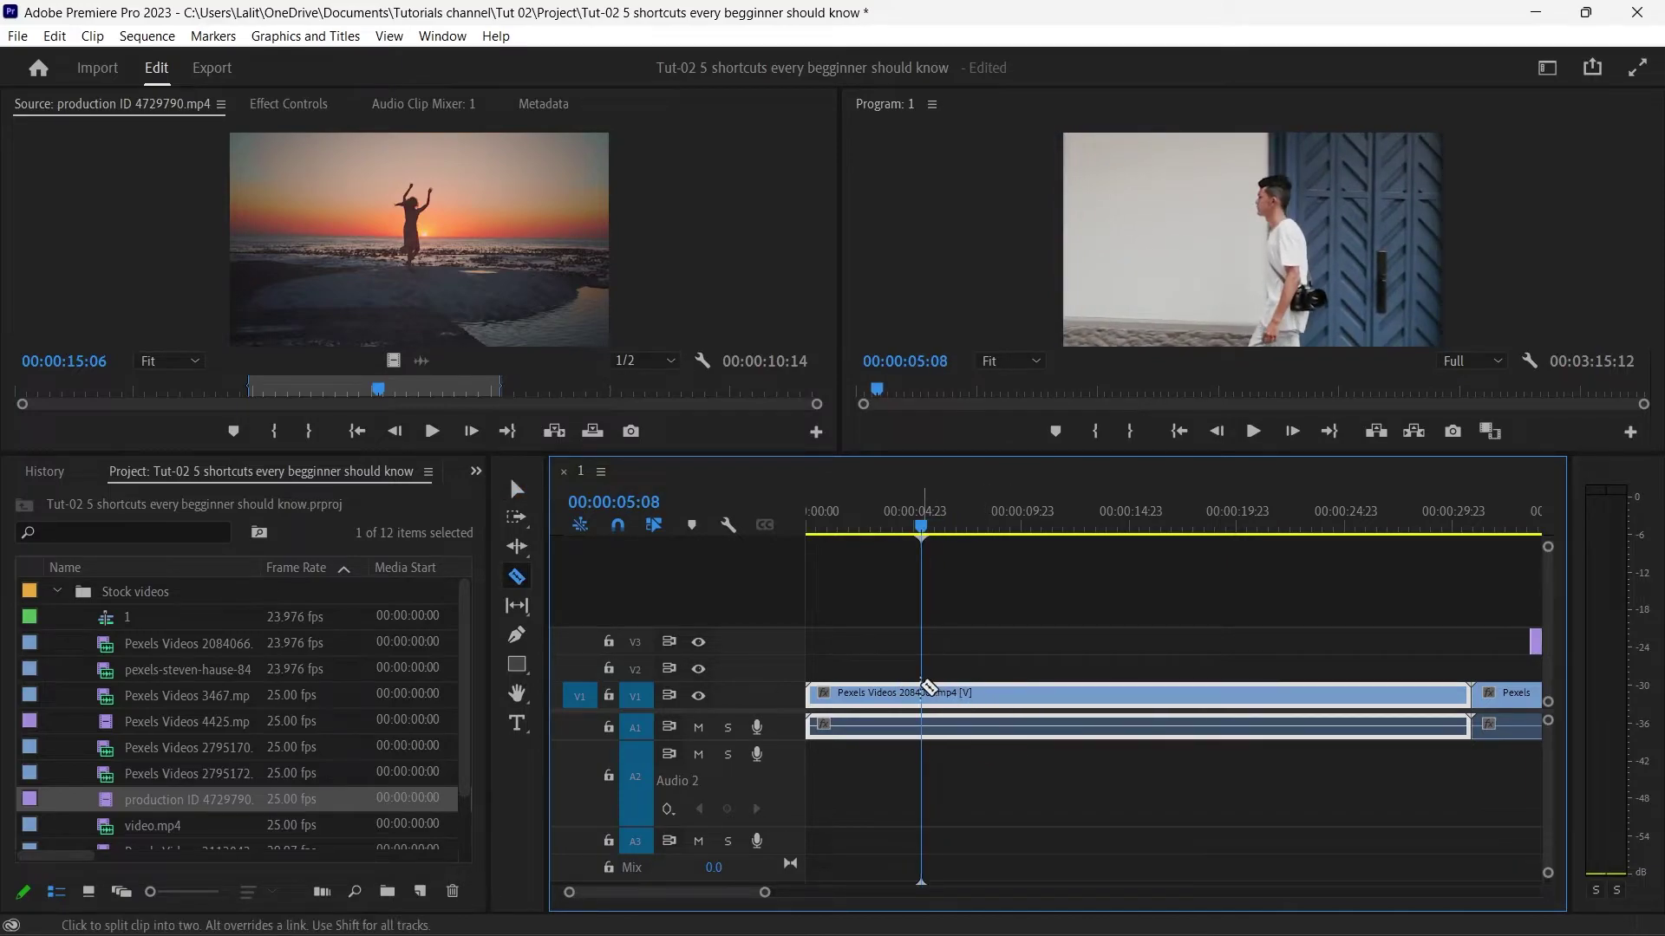
{"action": "left_click", "coordinate": [922, 692]}
{"action": "key", "text": "v"}
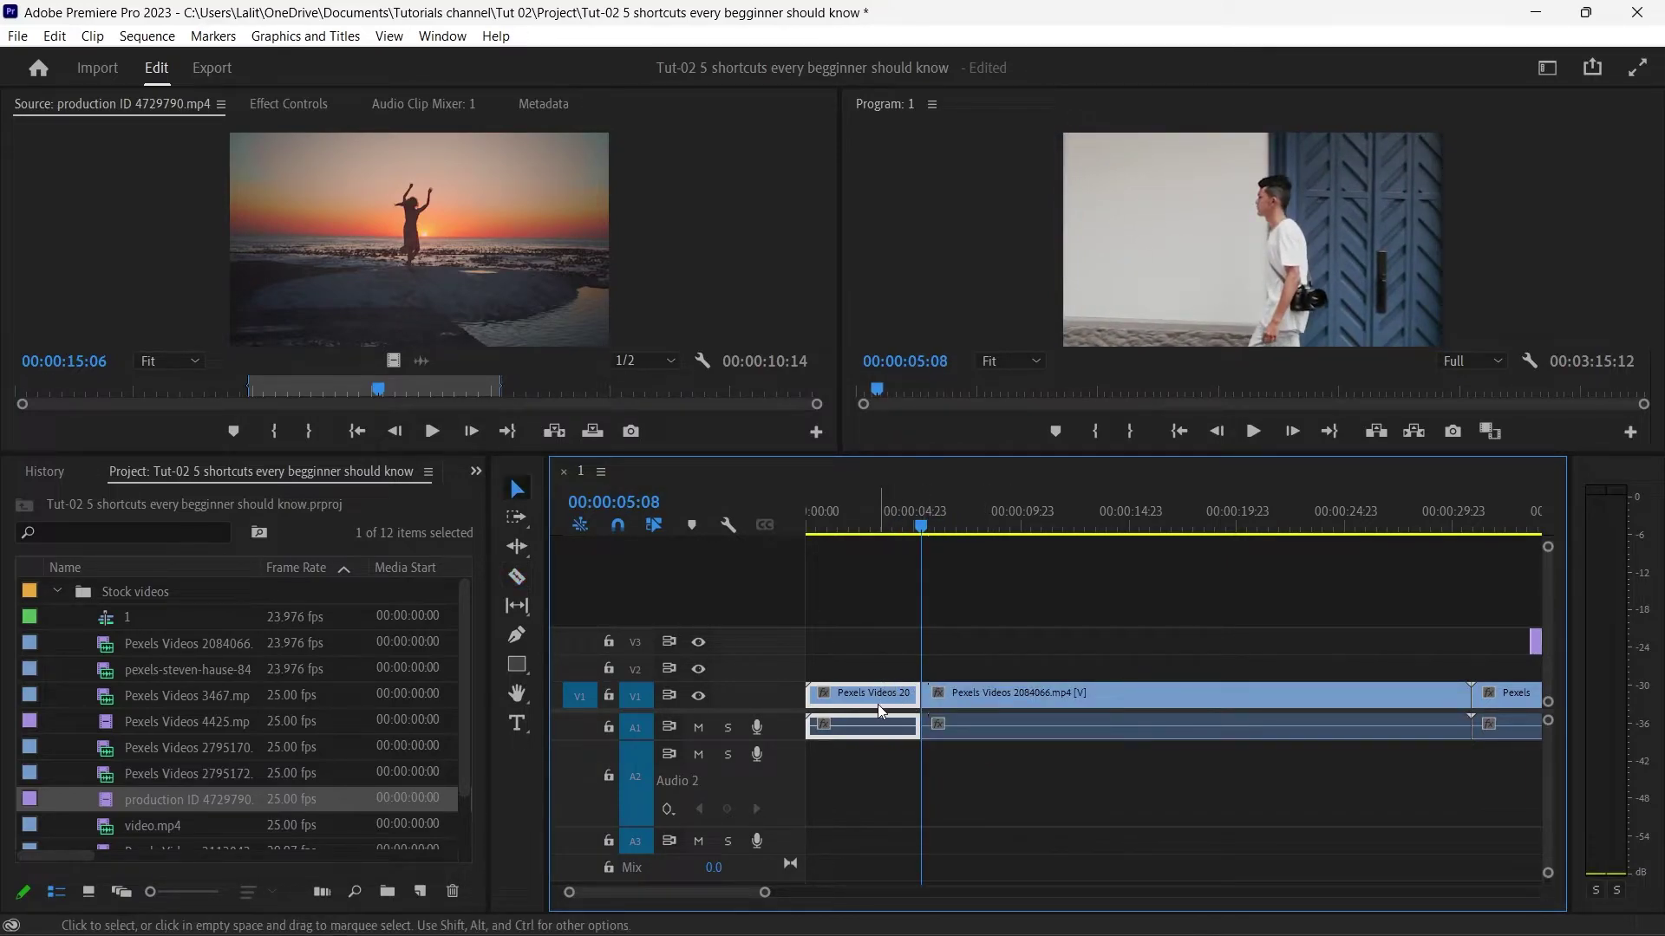
{"action": "left_click", "coordinate": [874, 698]}
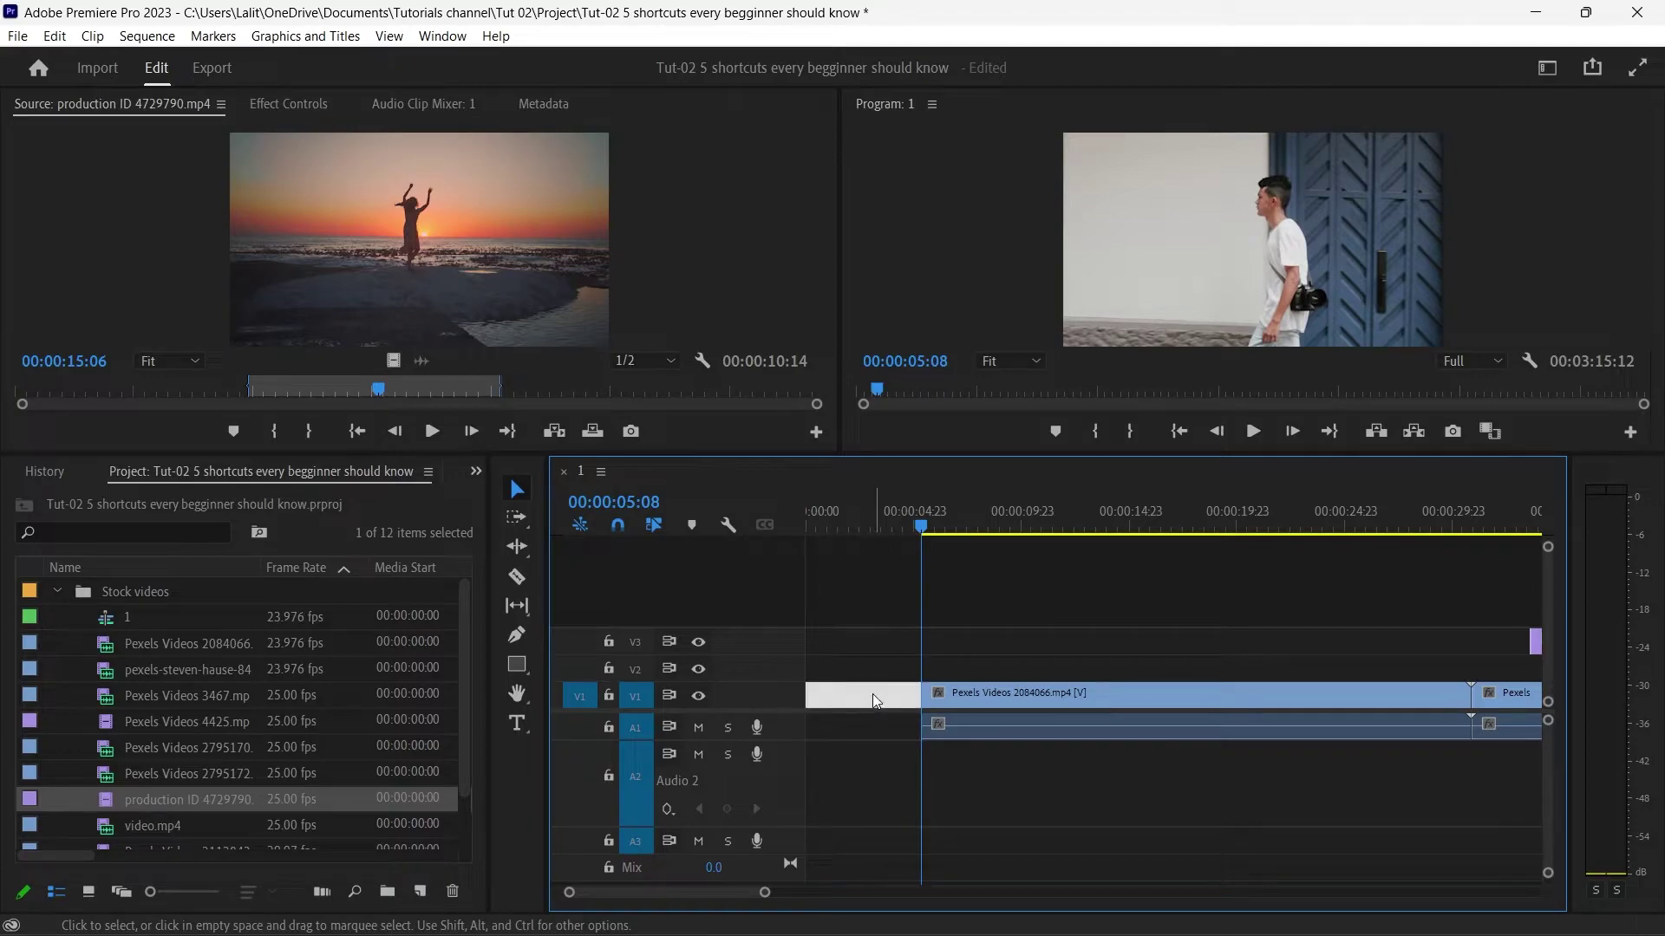
{"action": "key", "text": "shift+Delete"}
{"action": "key", "text": "ctrl+z"}
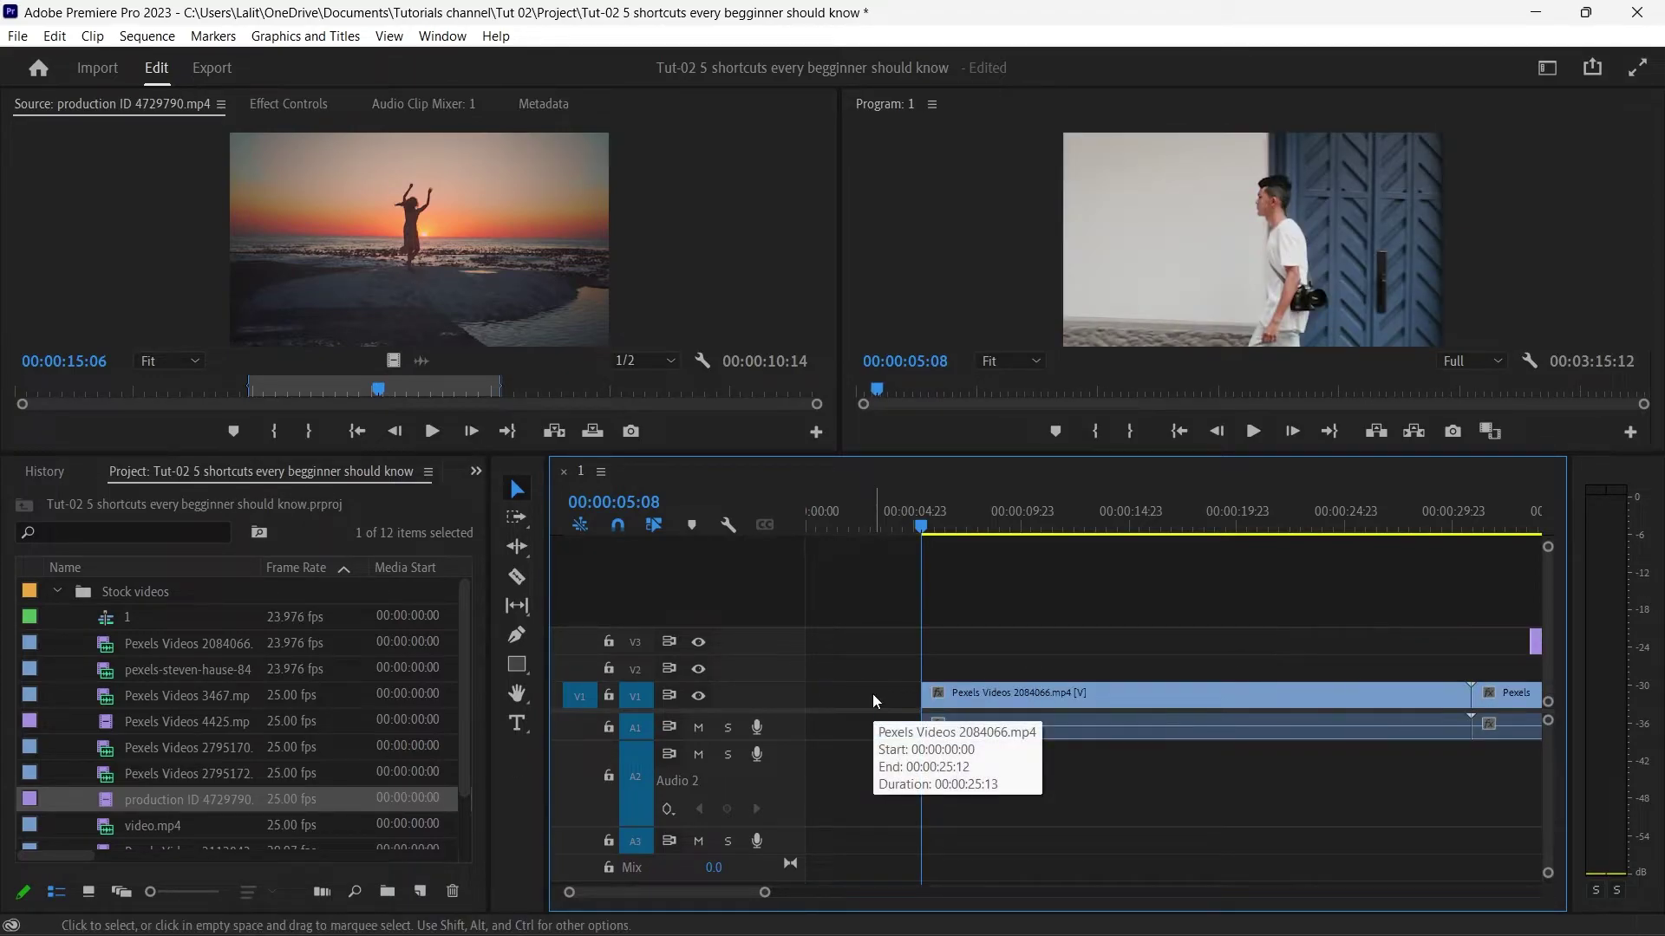
{"action": "key", "text": "ctrl+shift+z"}
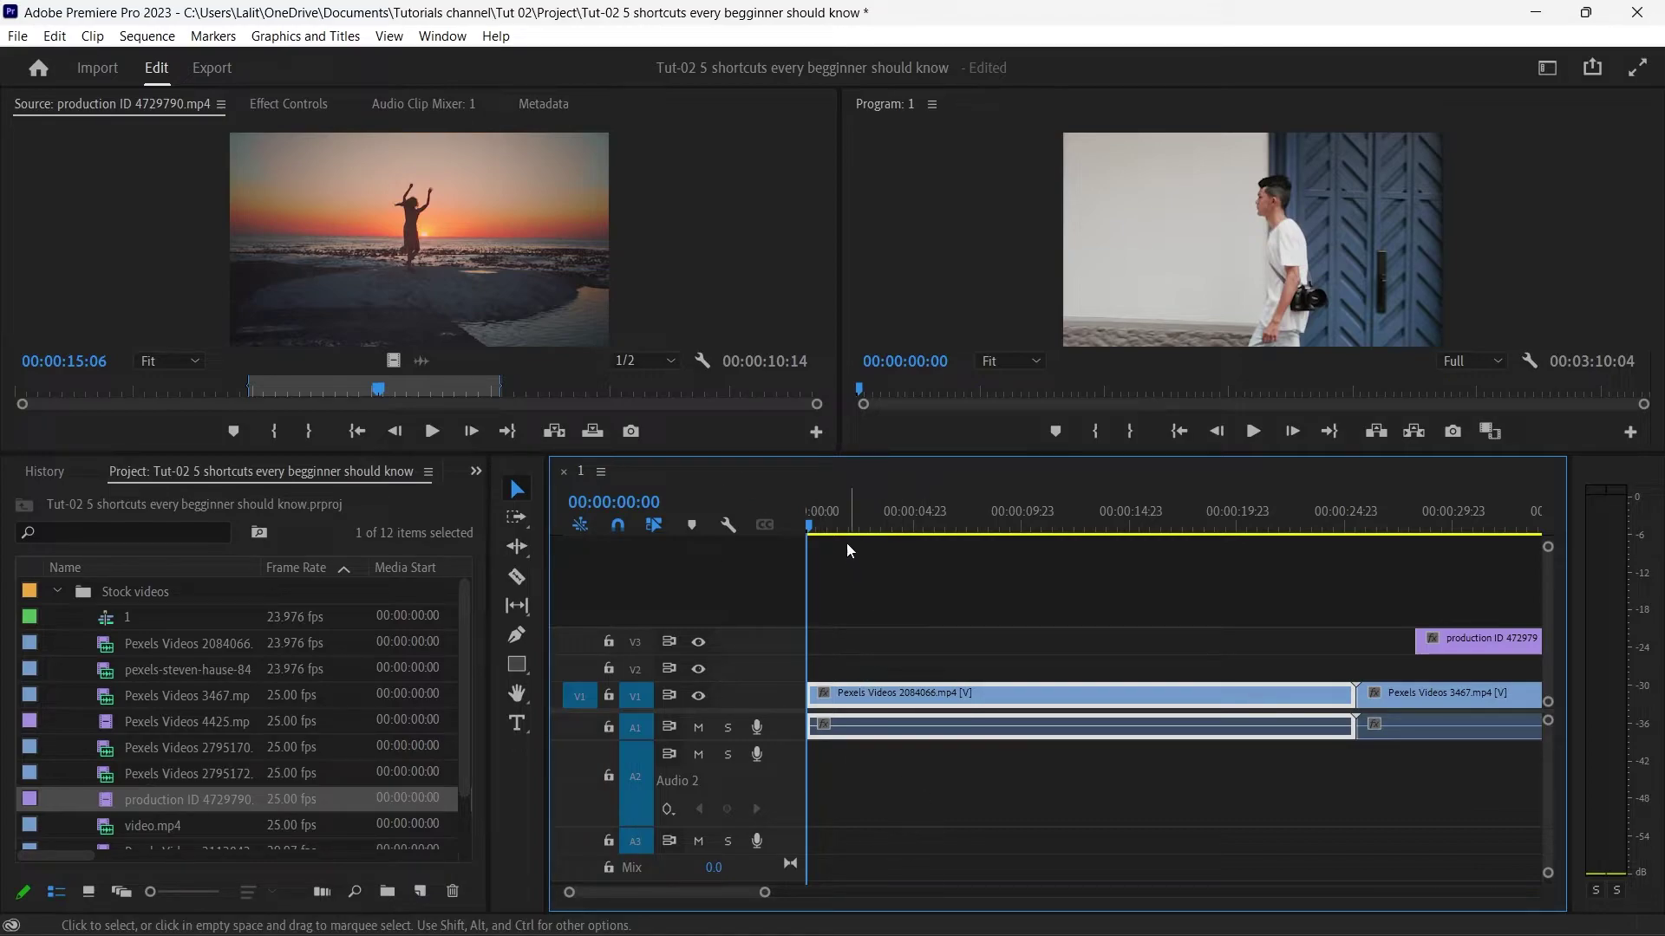
Ripple-trim the opening clip's tail at 00:00:09:13 with W.
{"action": "left_click_drag", "start_coordinate": [949, 525], "coordinate": [1049, 524]}
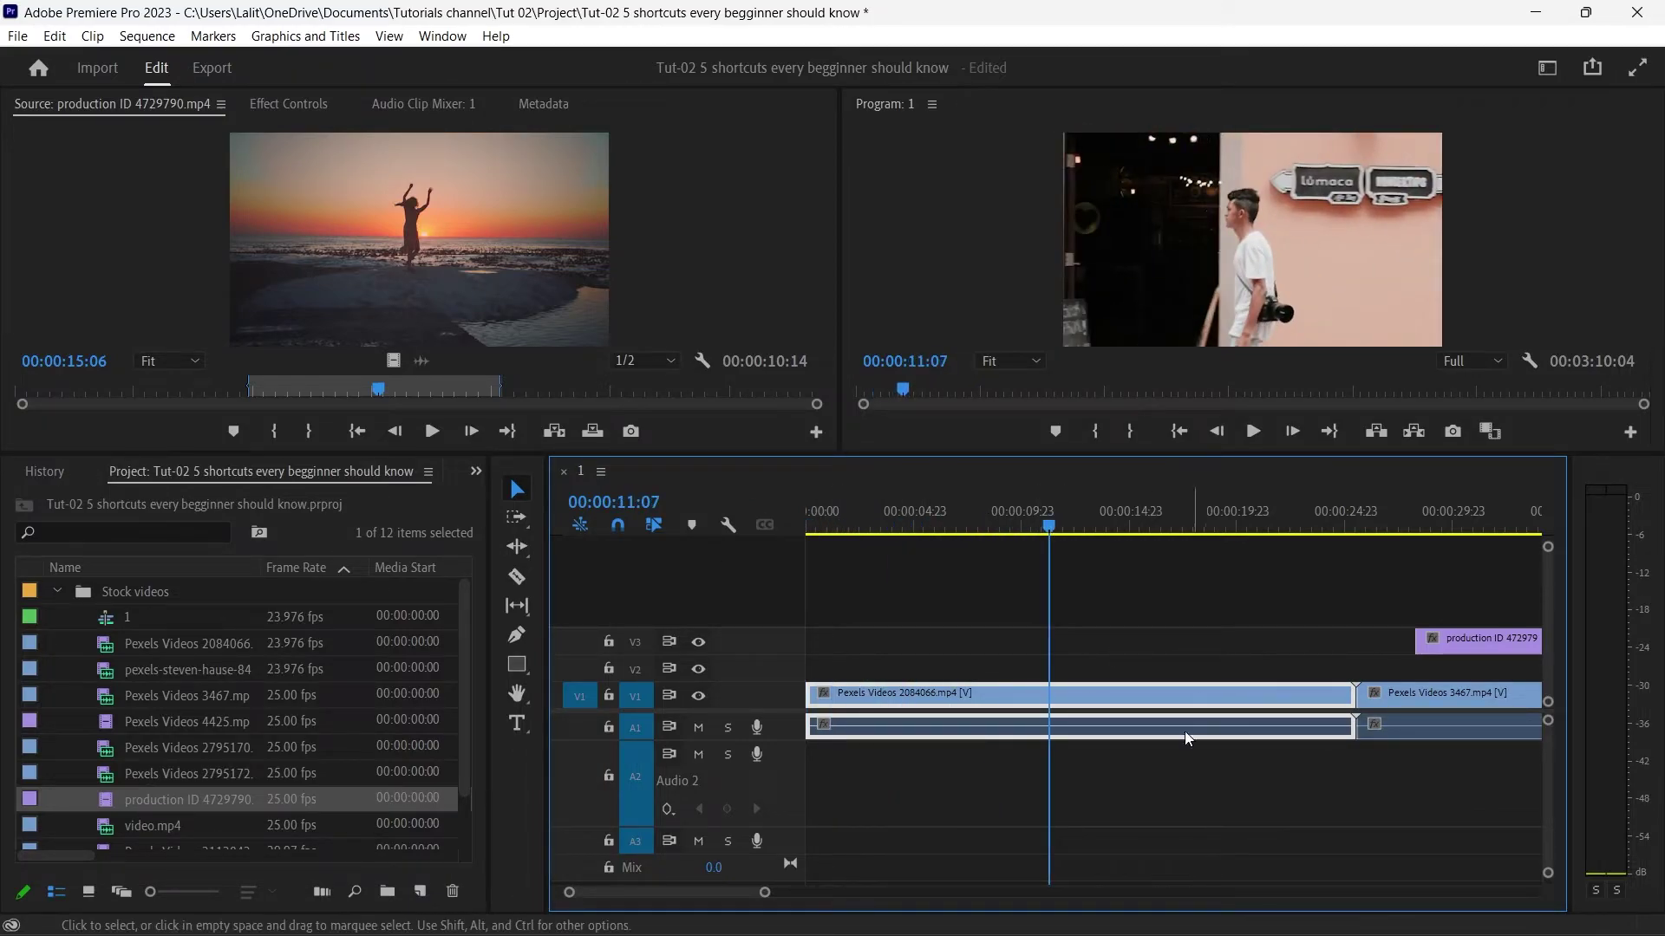
{"action": "left_click_drag", "start_coordinate": [819, 525], "coordinate": [1012, 525]}
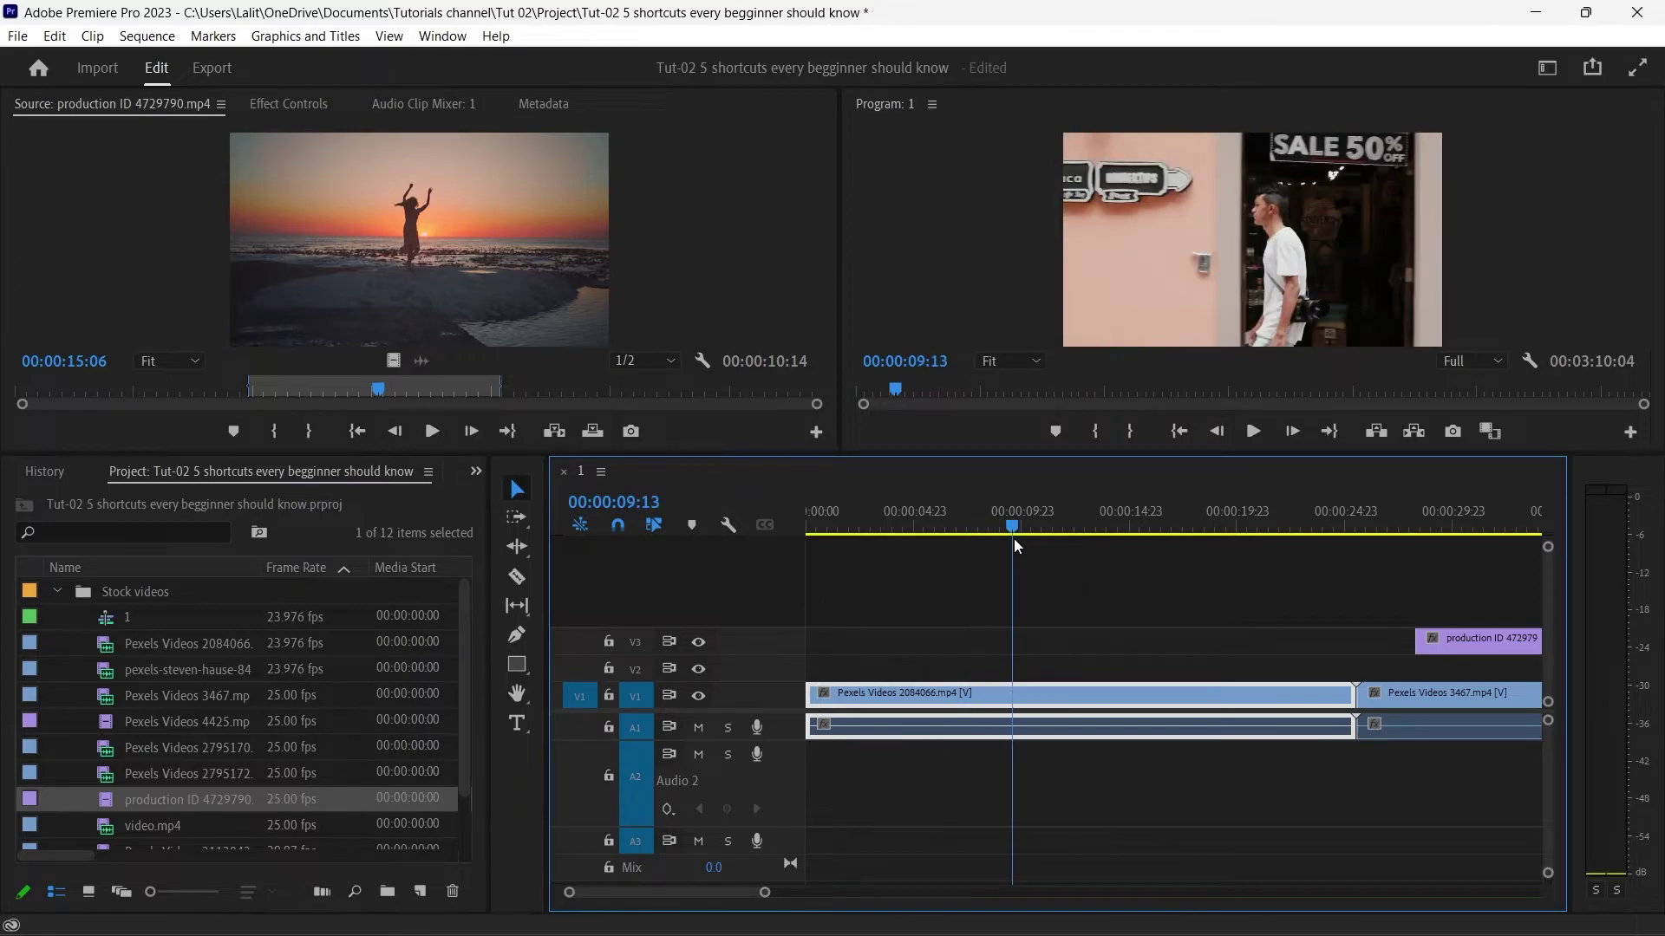
{"action": "key", "text": "w"}
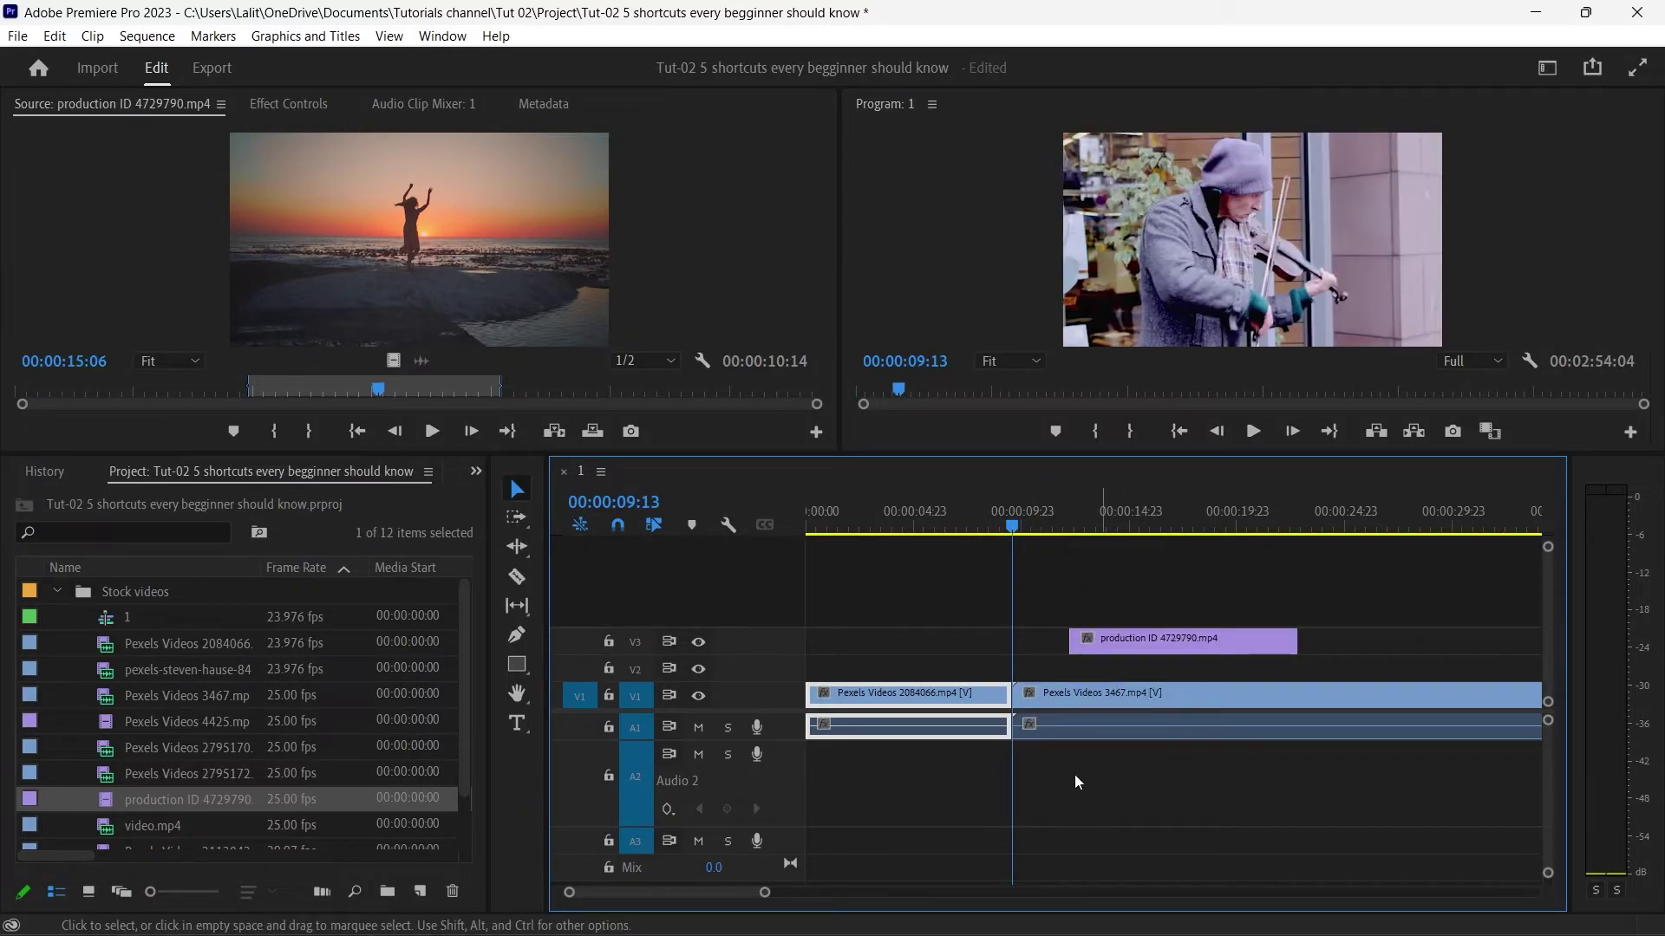
Ripple-trim the clip's head at 00:00:01:16 and its tail at 00:00:07:09.
{"action": "left_click", "coordinate": [847, 527]}
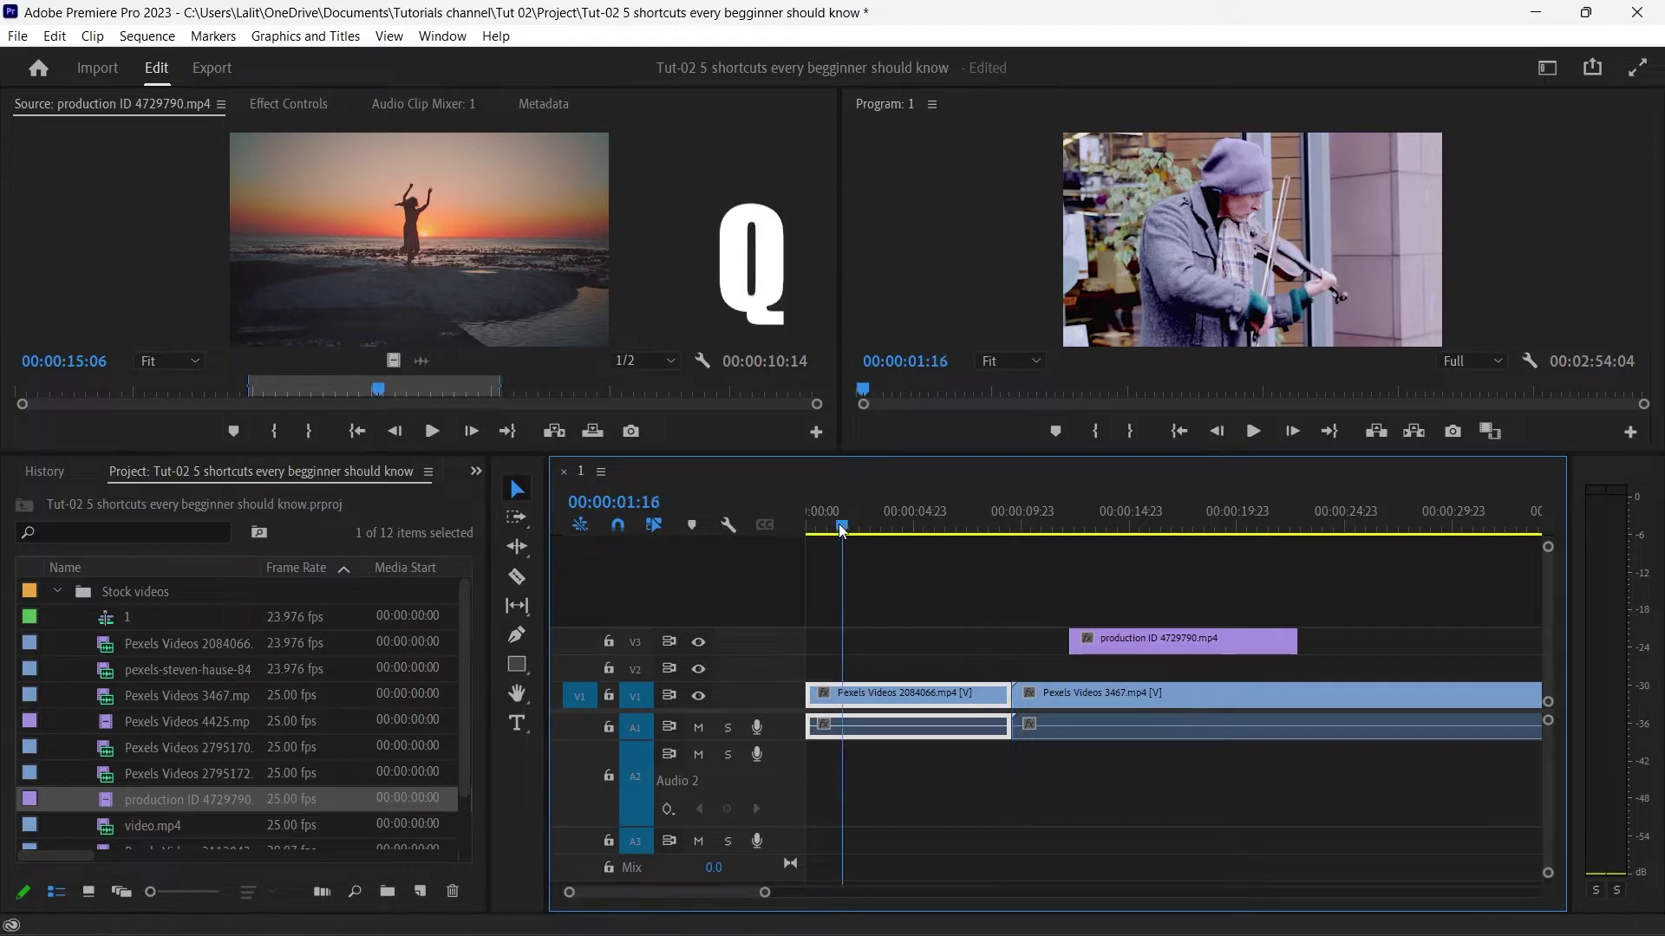
{"action": "key", "text": "q"}
{"action": "left_click", "coordinate": [960, 526]}
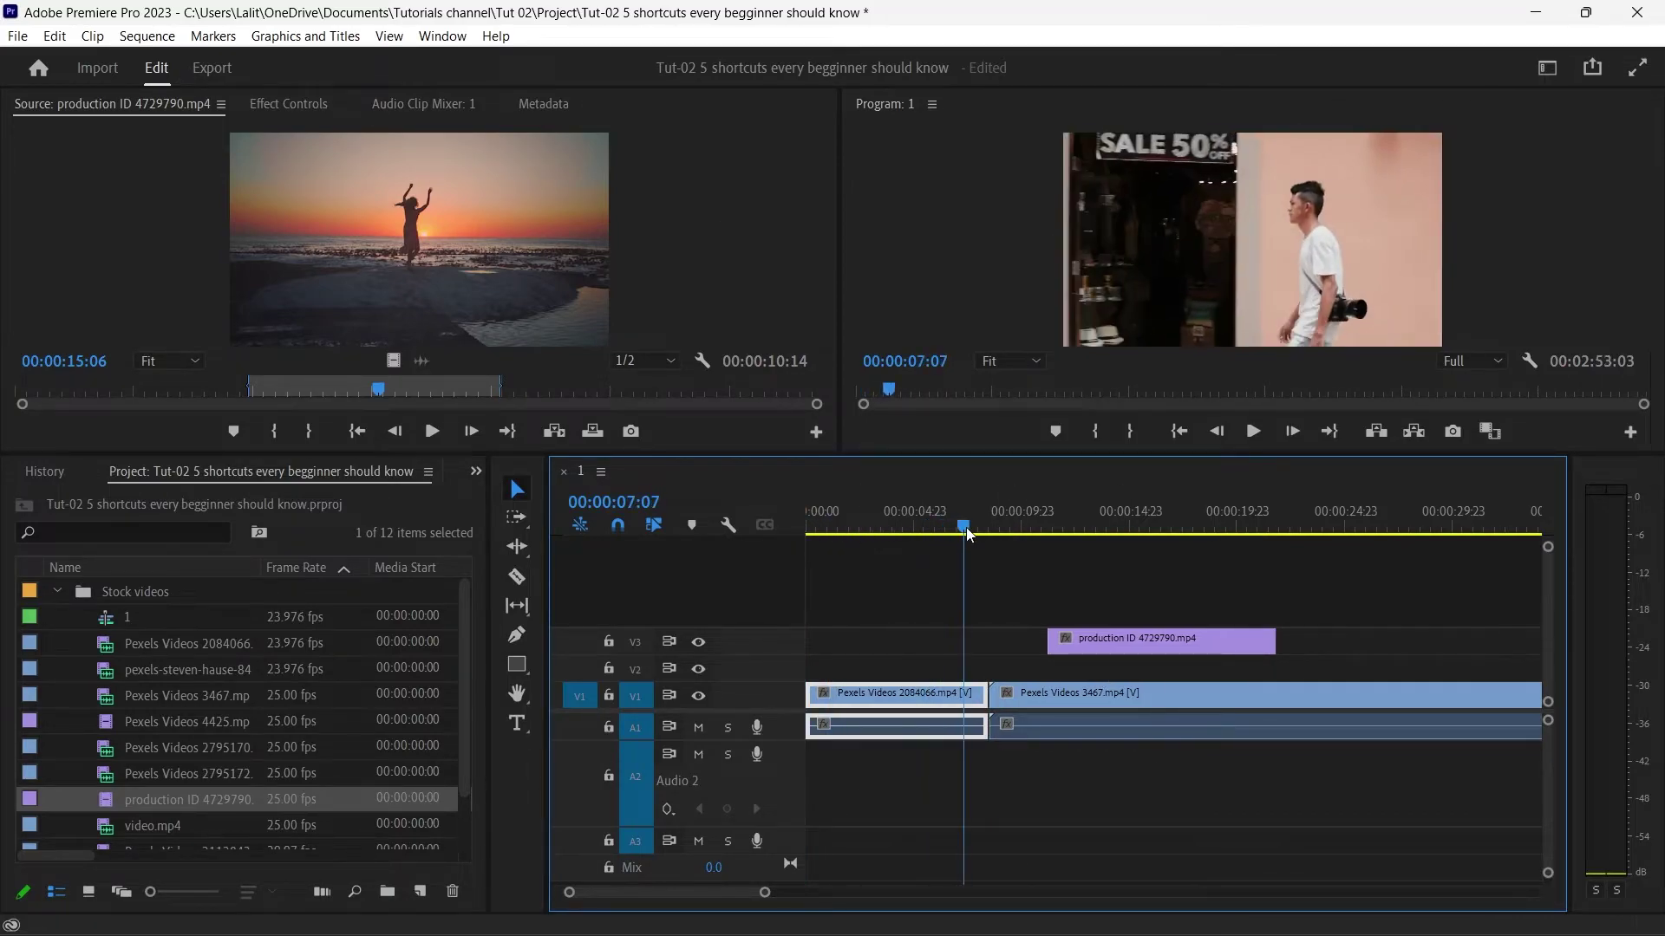
{"action": "key", "text": "w"}
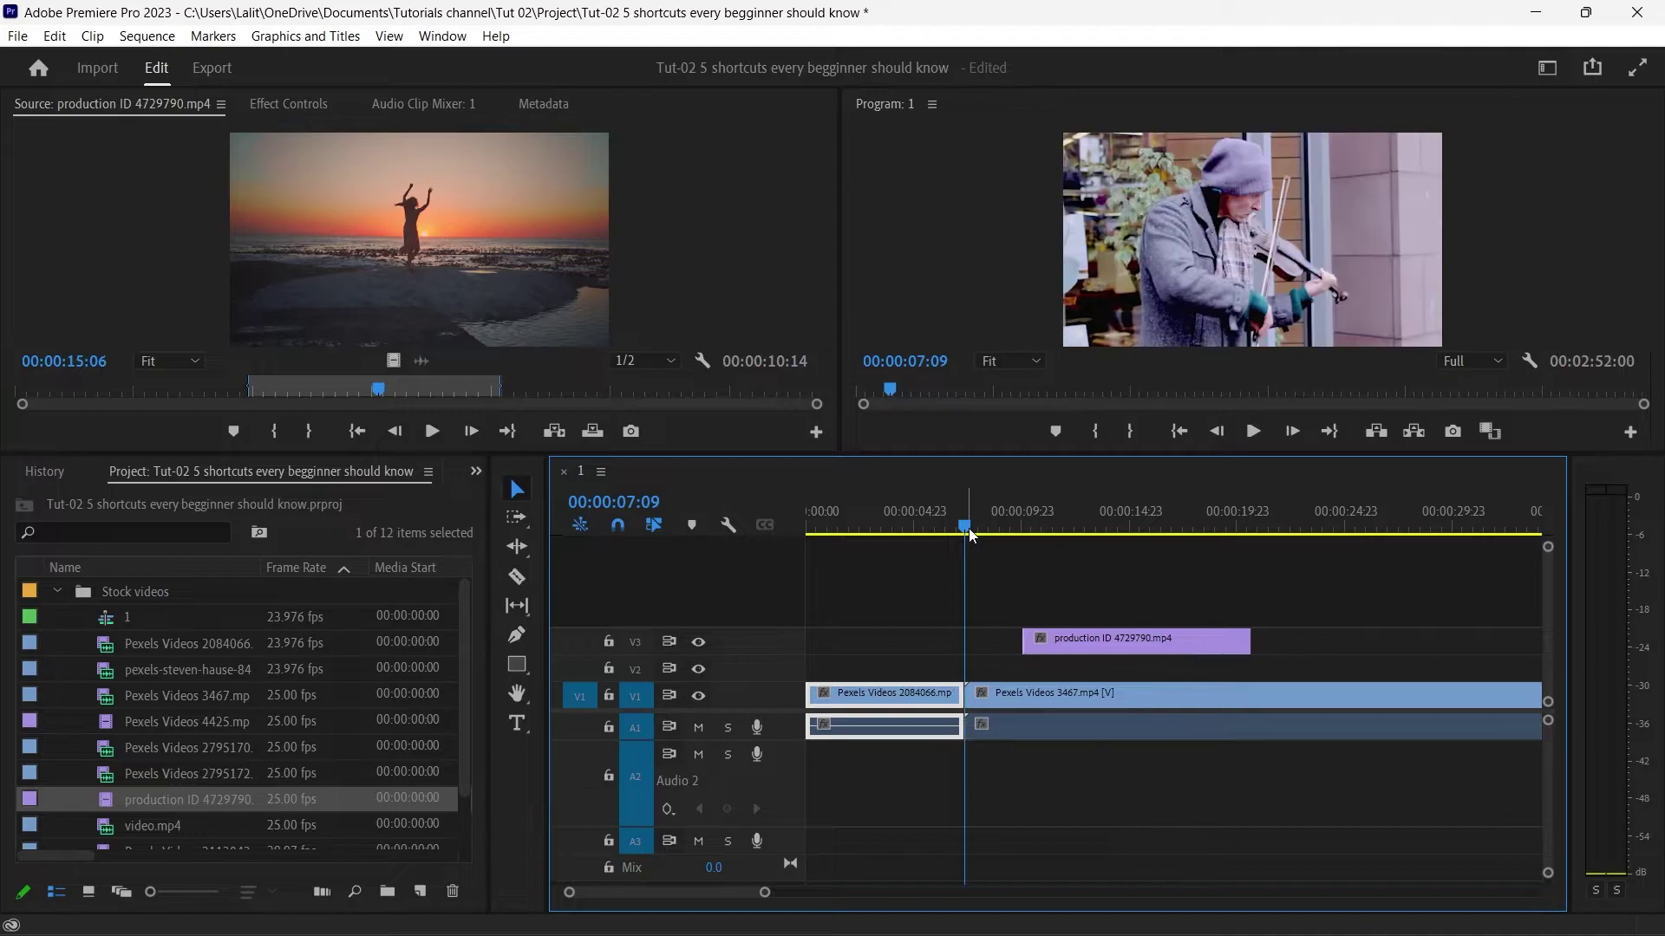
Move the playhead to 00:00:02:10 and zoom in on the timeline.
{"action": "left_click", "coordinate": [933, 525]}
{"action": "left_click_drag", "start_coordinate": [902, 516], "coordinate": [848, 554]}
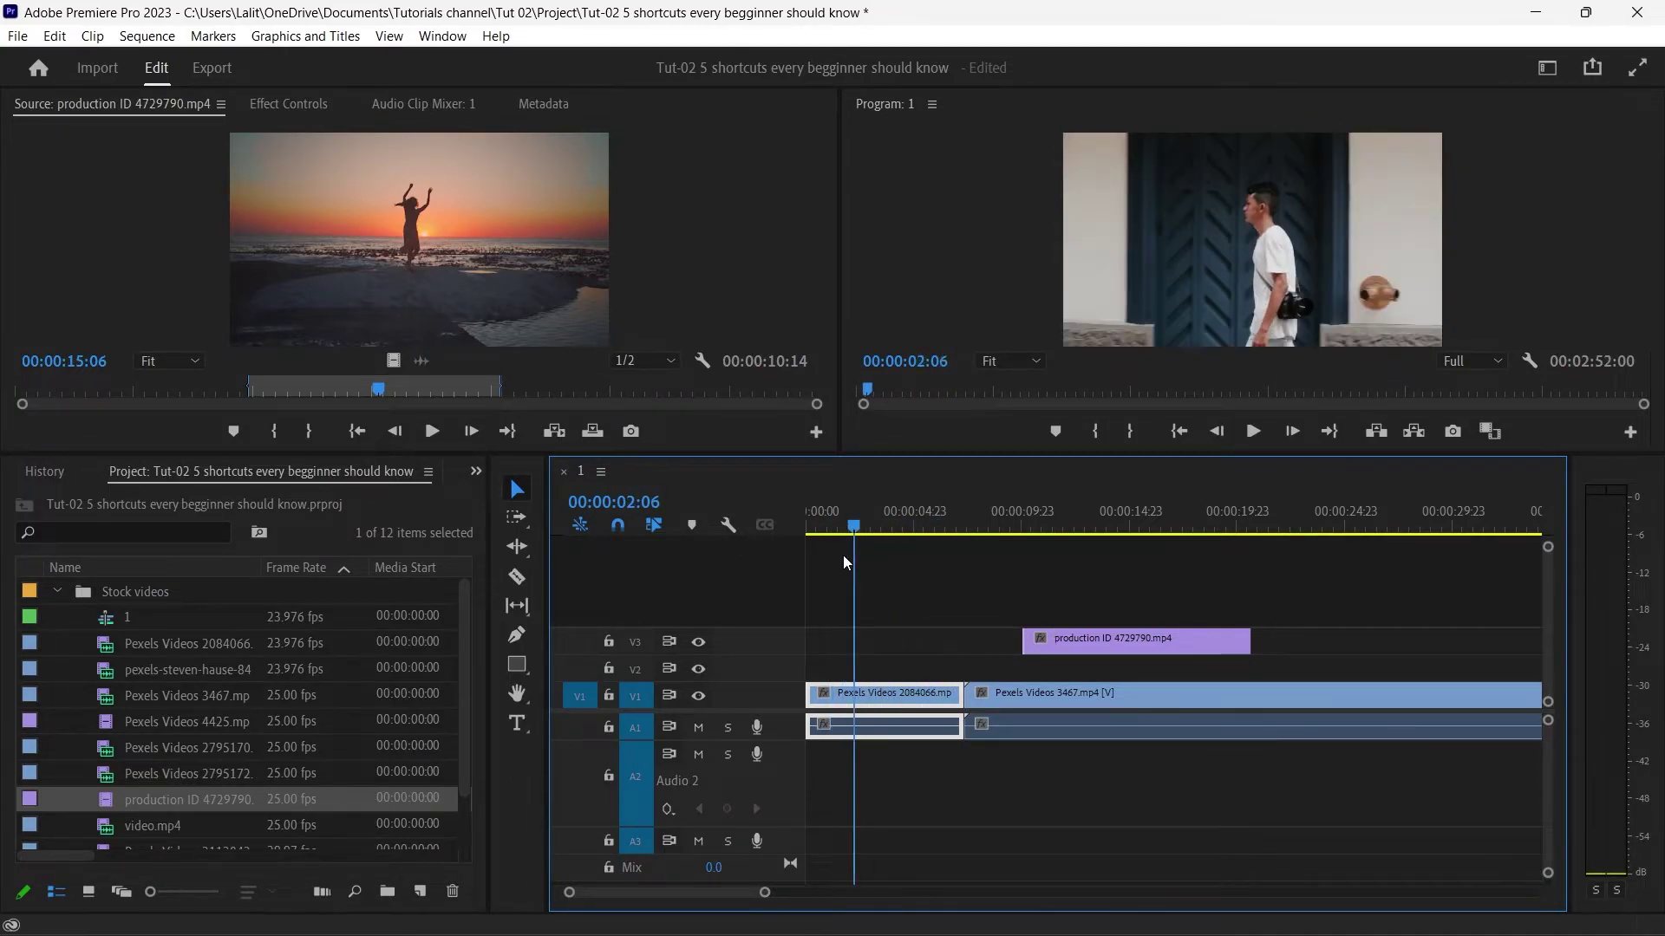
{"action": "left_click_drag", "start_coordinate": [848, 554], "coordinate": [871, 551]}
{"action": "key", "text": "="}
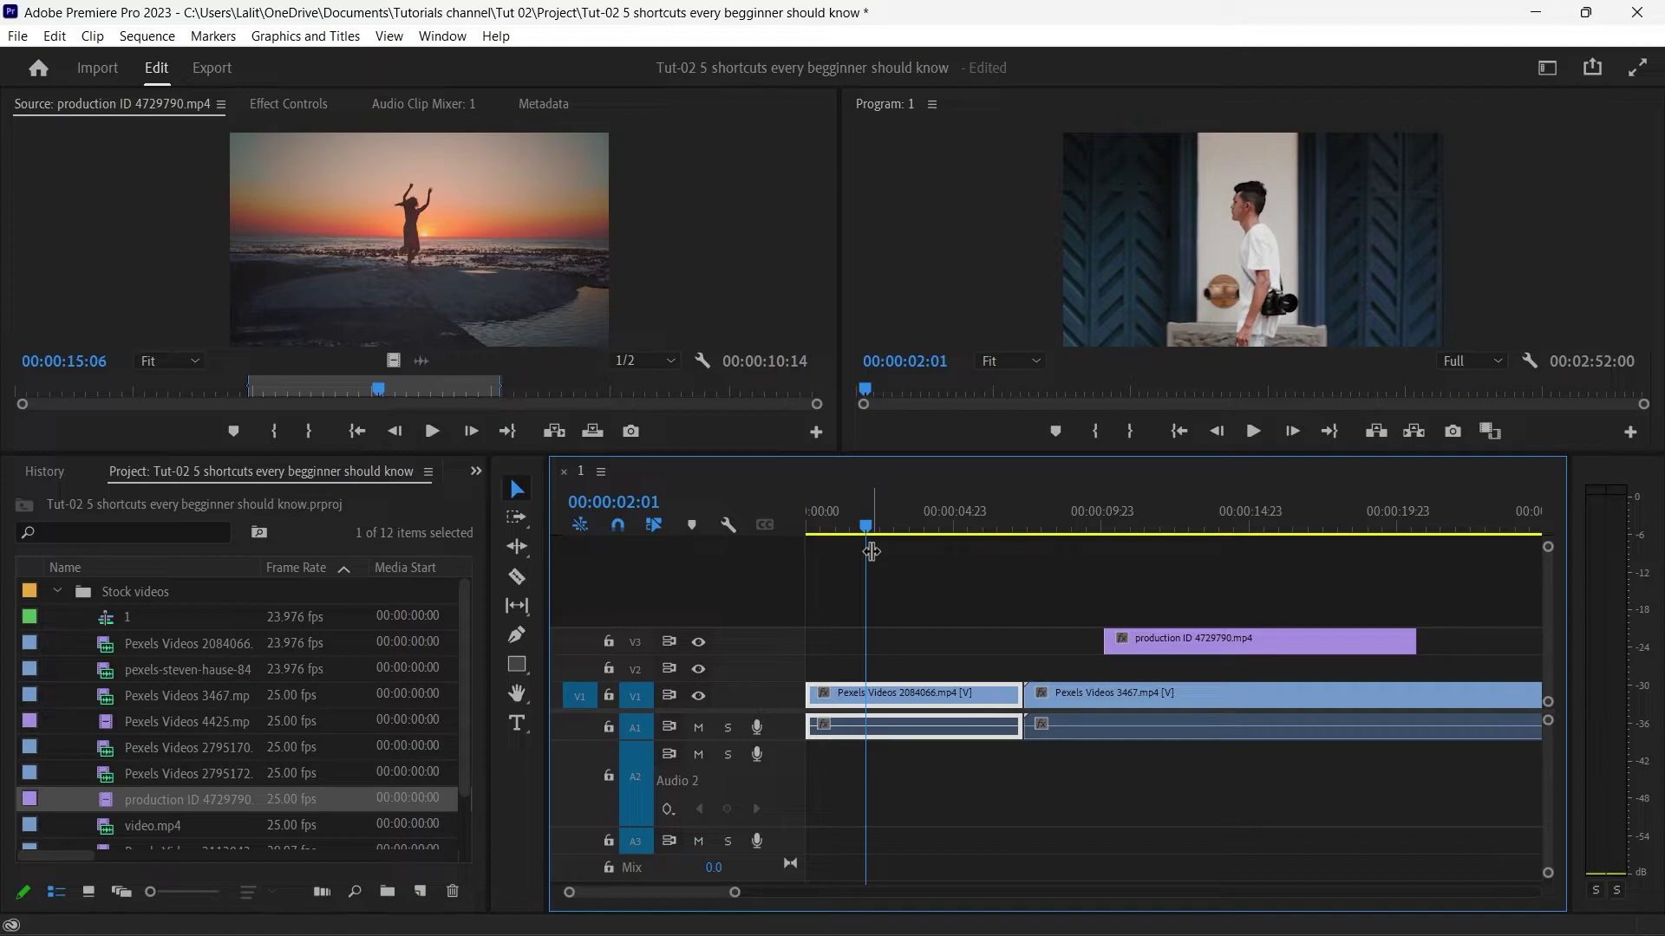
Raise Pexels Videos 2084066.mp4 with Alt+Up onto new top tracks, then lower it back toward V1.
{"action": "key", "text": "alt+Up"}
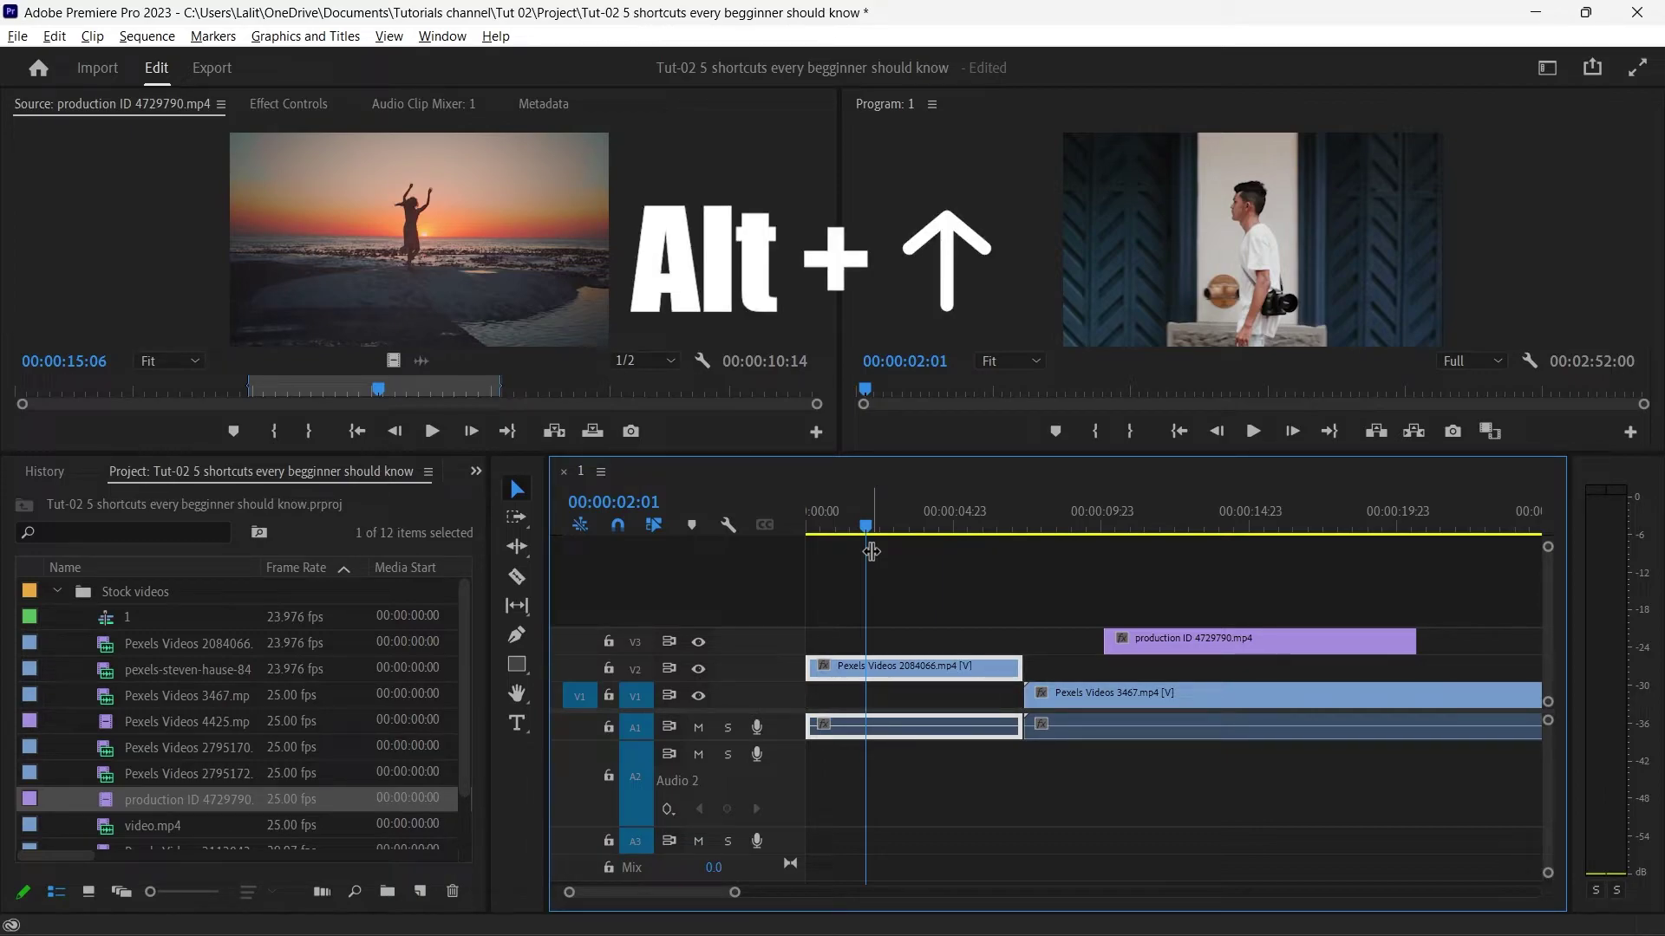
{"action": "key", "text": "alt+Up"}
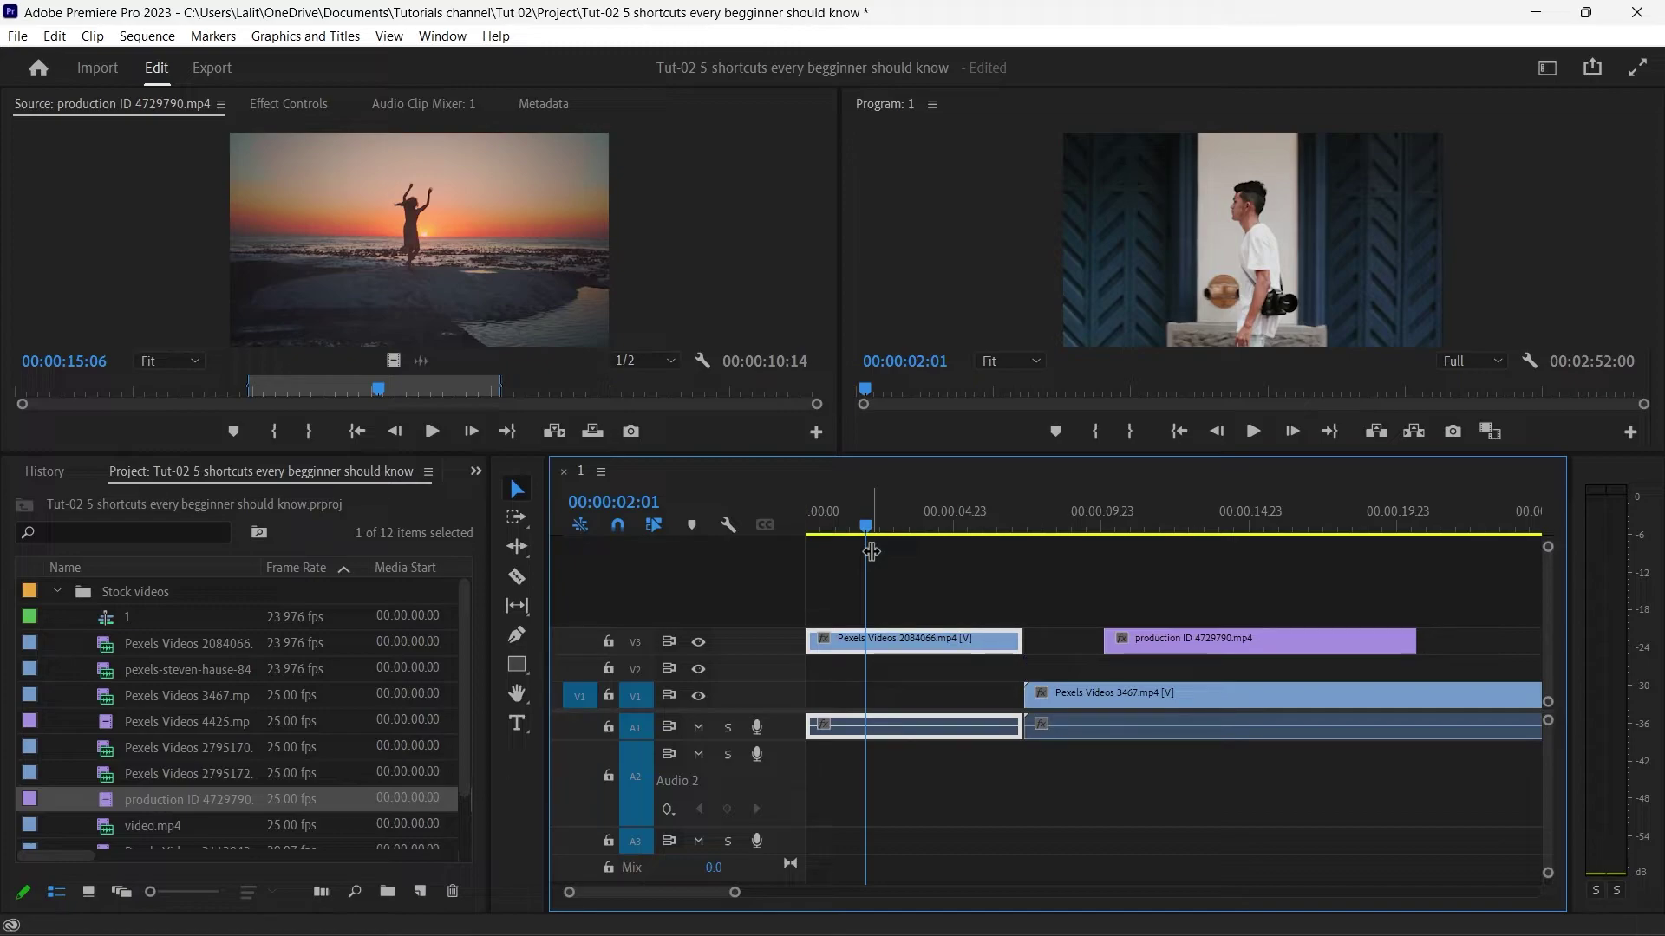
{"action": "key", "text": "alt+Up"}
{"action": "key", "text": "alt+Up"}
{"action": "key", "text": "alt+Up"}
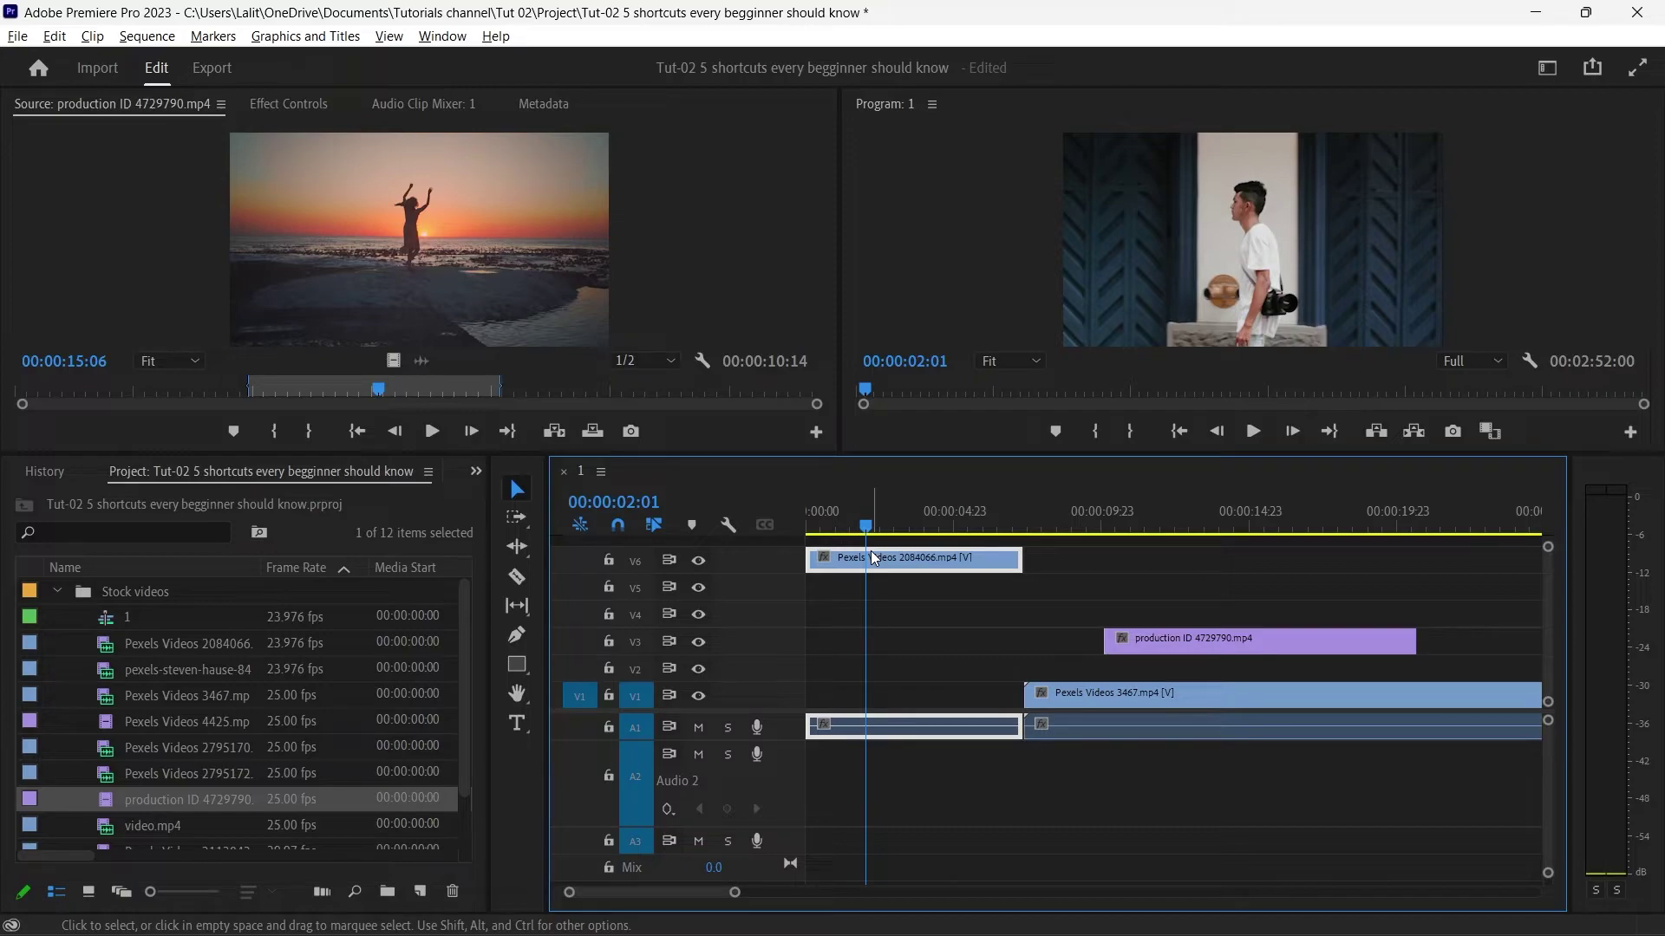
{"action": "key", "text": "alt+Down"}
{"action": "key", "text": "alt+Down"}
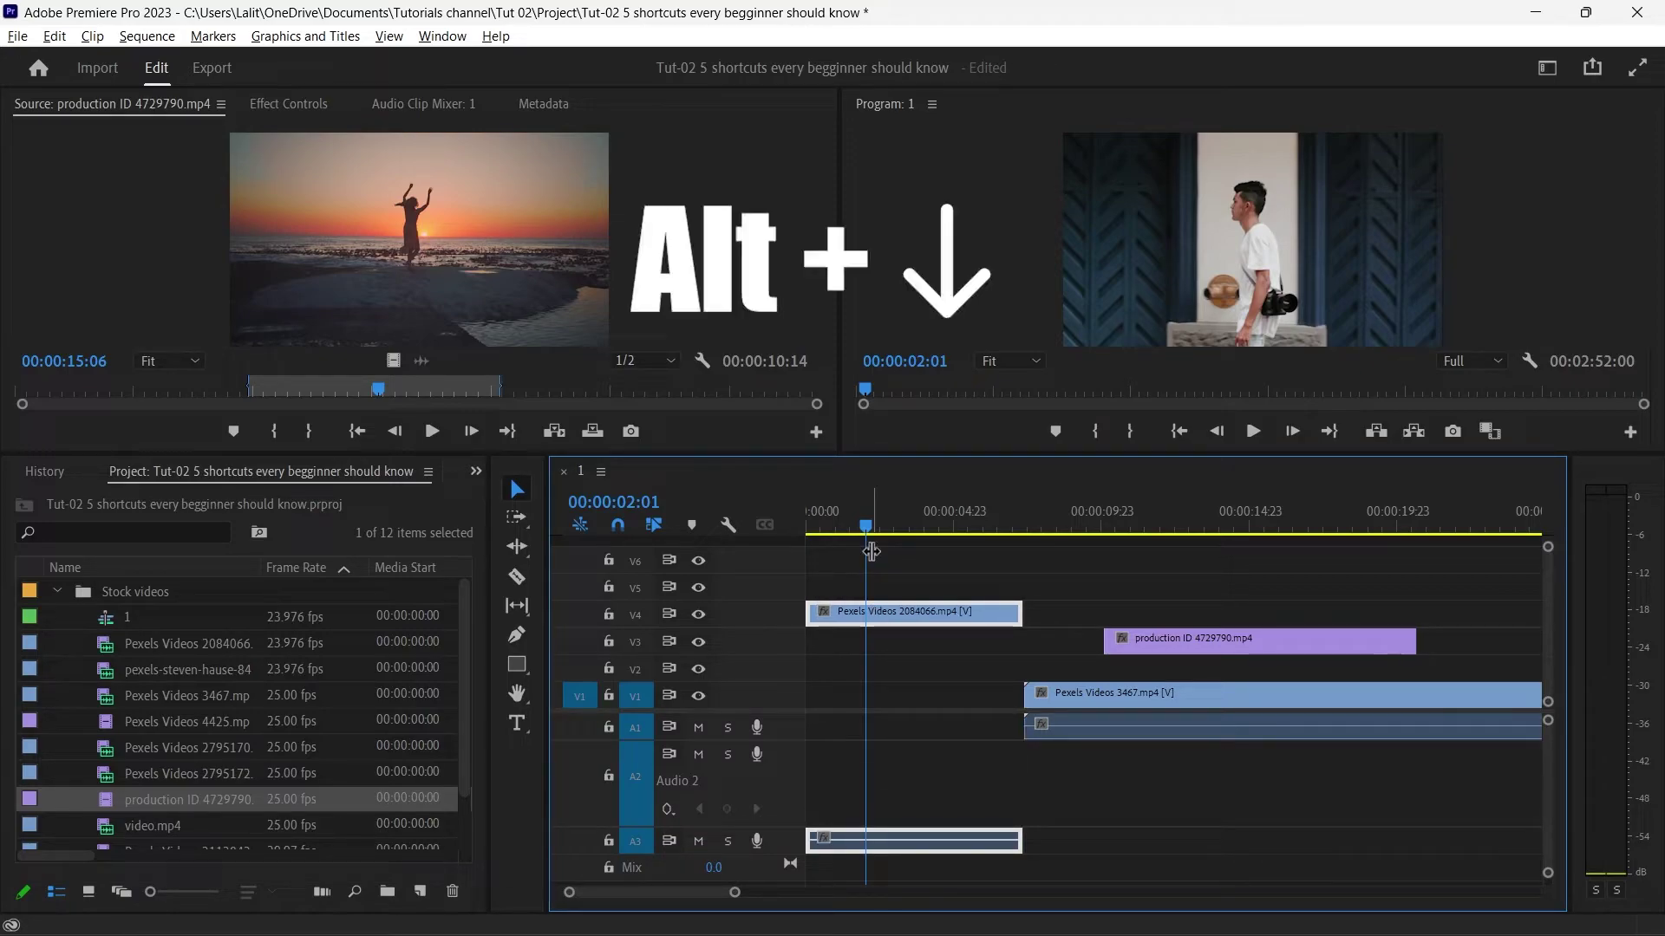
{"action": "key", "text": "alt+Down"}
{"action": "key", "text": "alt+Down"}
{"action": "key", "text": "alt+Down"}
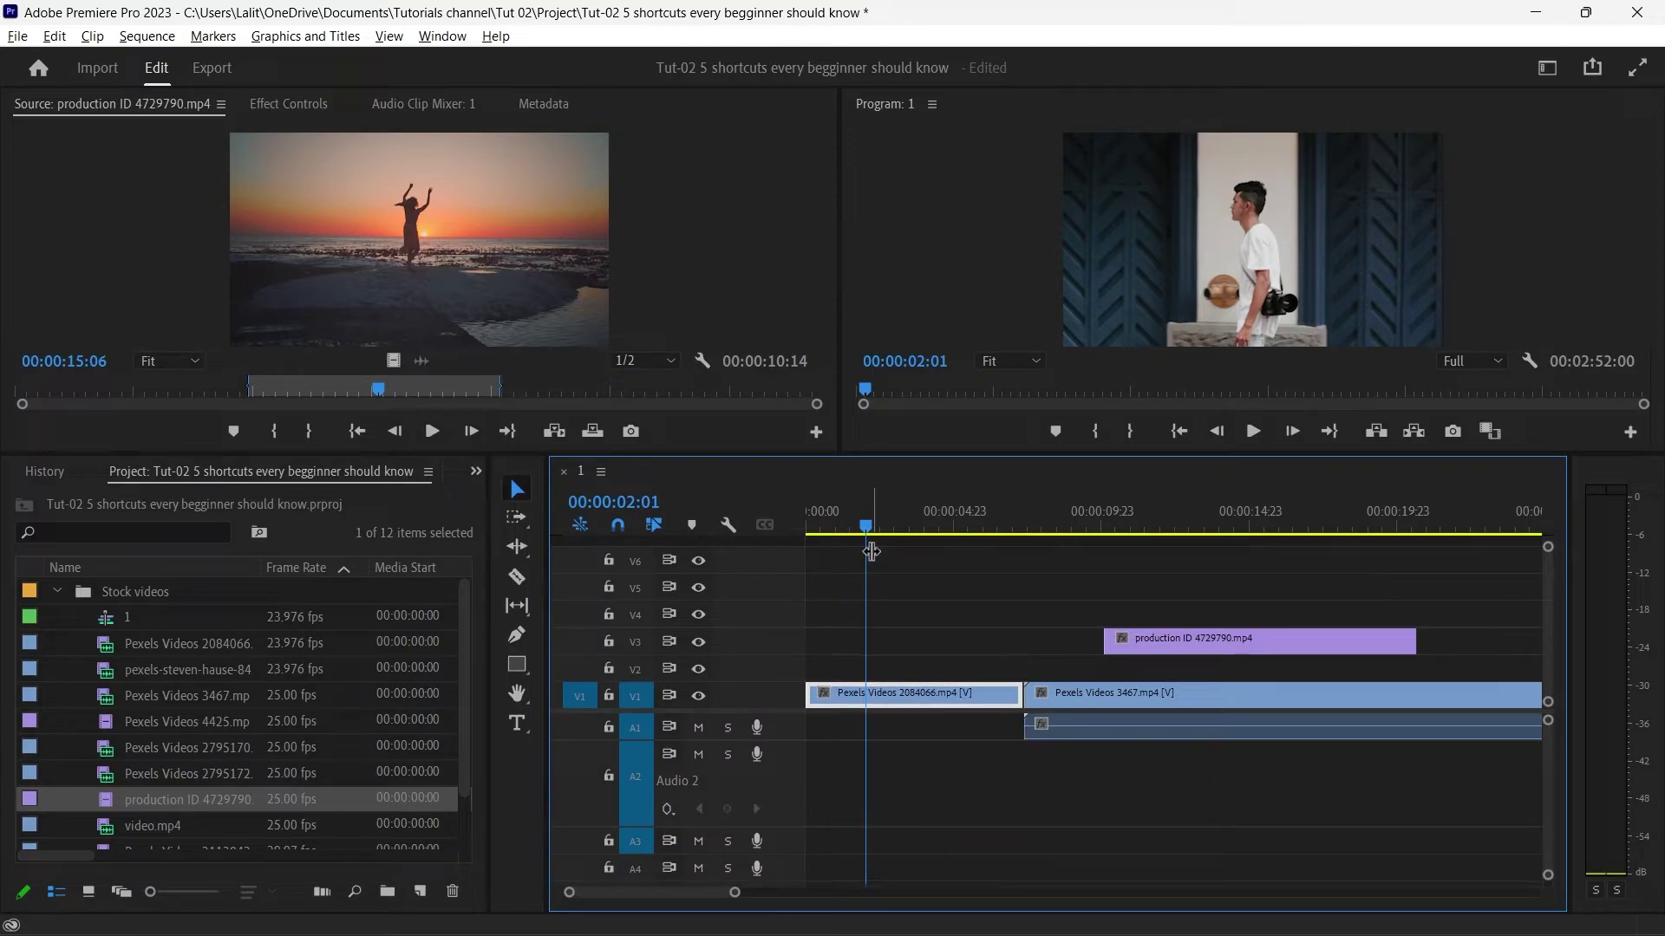
{"action": "key", "text": "alt+Up"}
{"action": "key", "text": "alt+Up"}
{"action": "key", "text": "alt+Up"}
{"action": "key", "text": "alt+Up"}
{"action": "key", "text": "alt+Up"}
{"action": "key", "text": "alt+Up"}
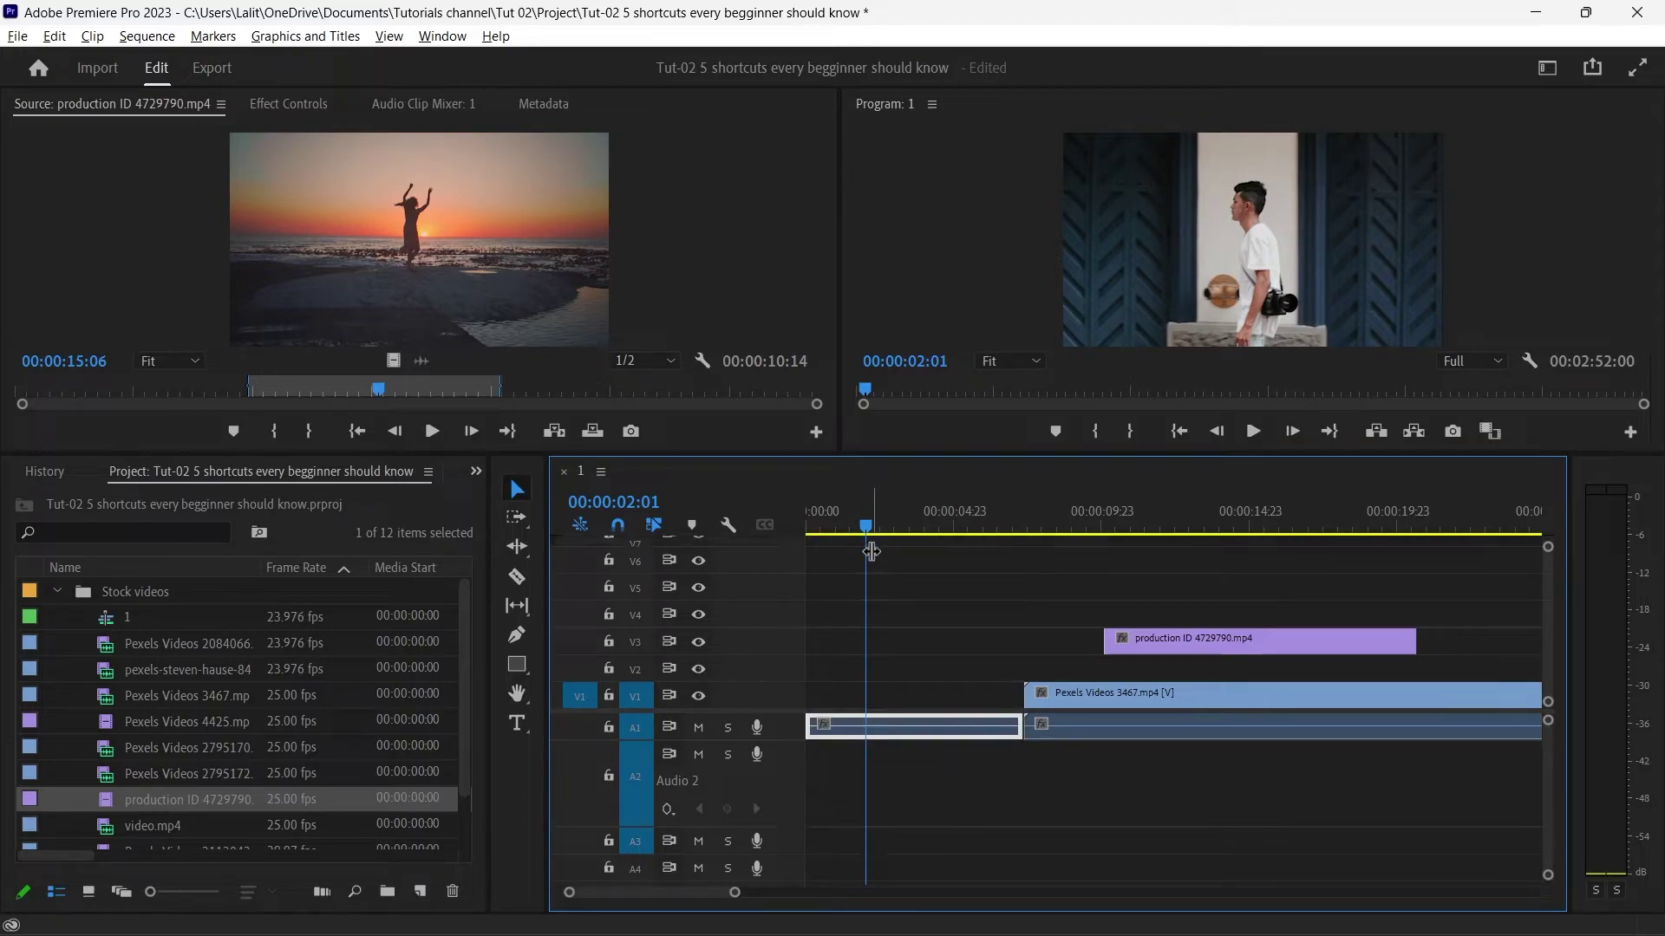
{"action": "key", "text": "alt+Down"}
{"action": "key", "text": "alt+Down"}
{"action": "key", "text": "alt+Down"}
{"action": "key", "text": "alt+Down"}
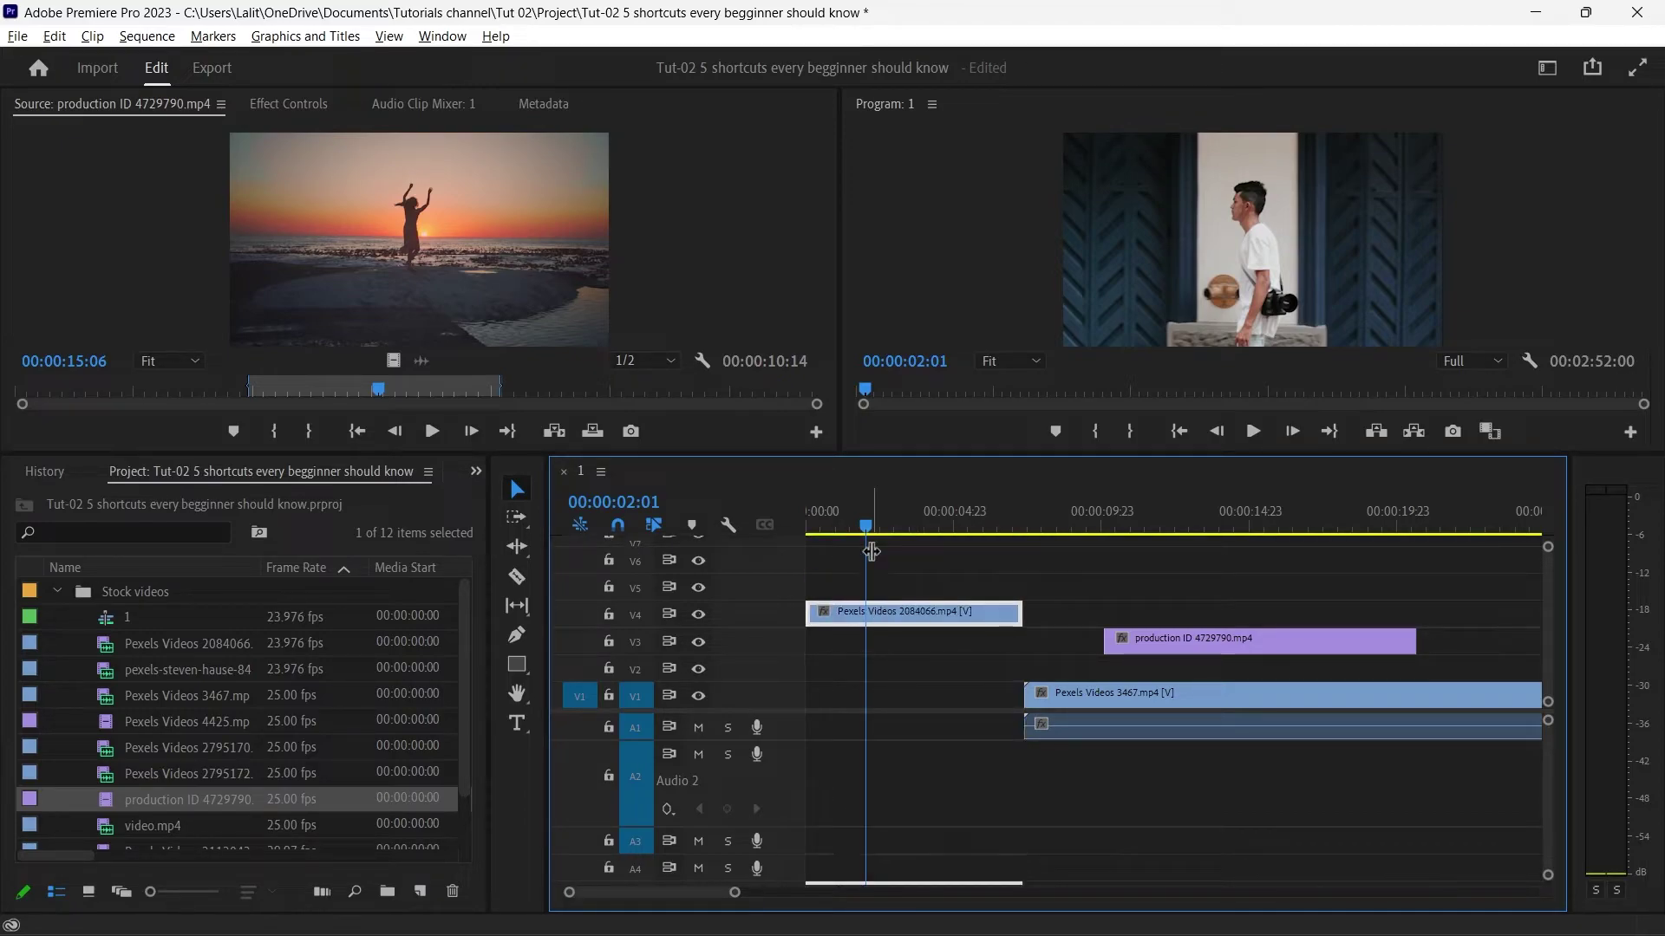
{"action": "key", "text": "alt+Down"}
{"action": "key", "text": "alt+Down"}
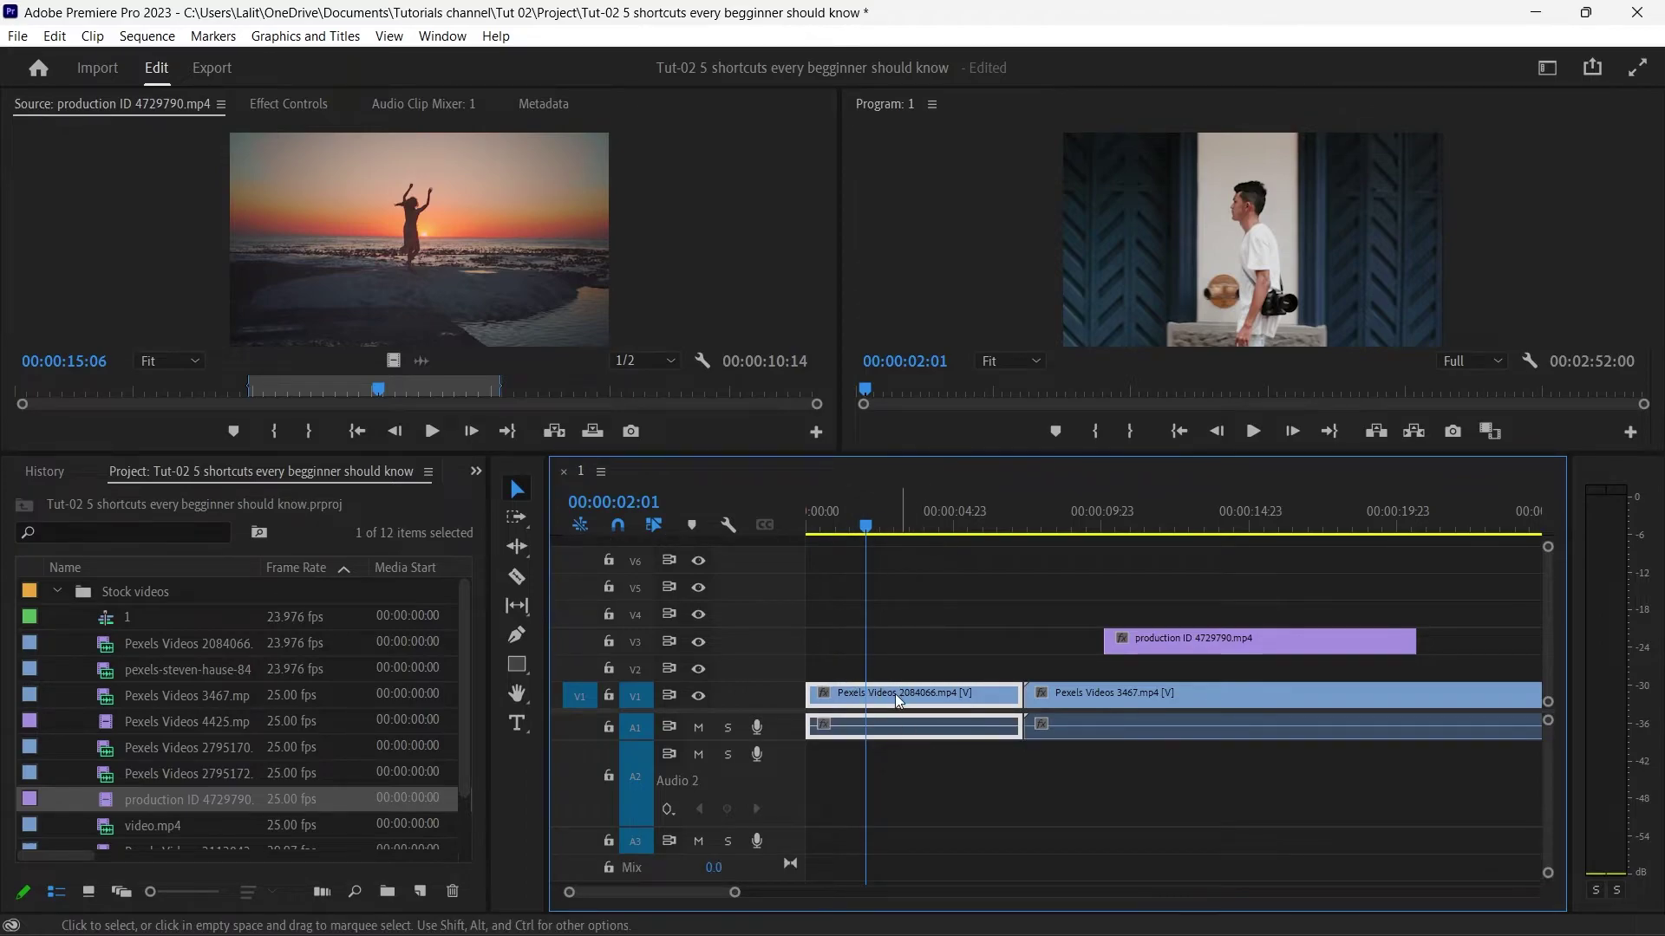
Unlink Pexels Videos 2084066.mp4's video from its audio and move the video up a track.
{"action": "right_click", "coordinate": [895, 698]}
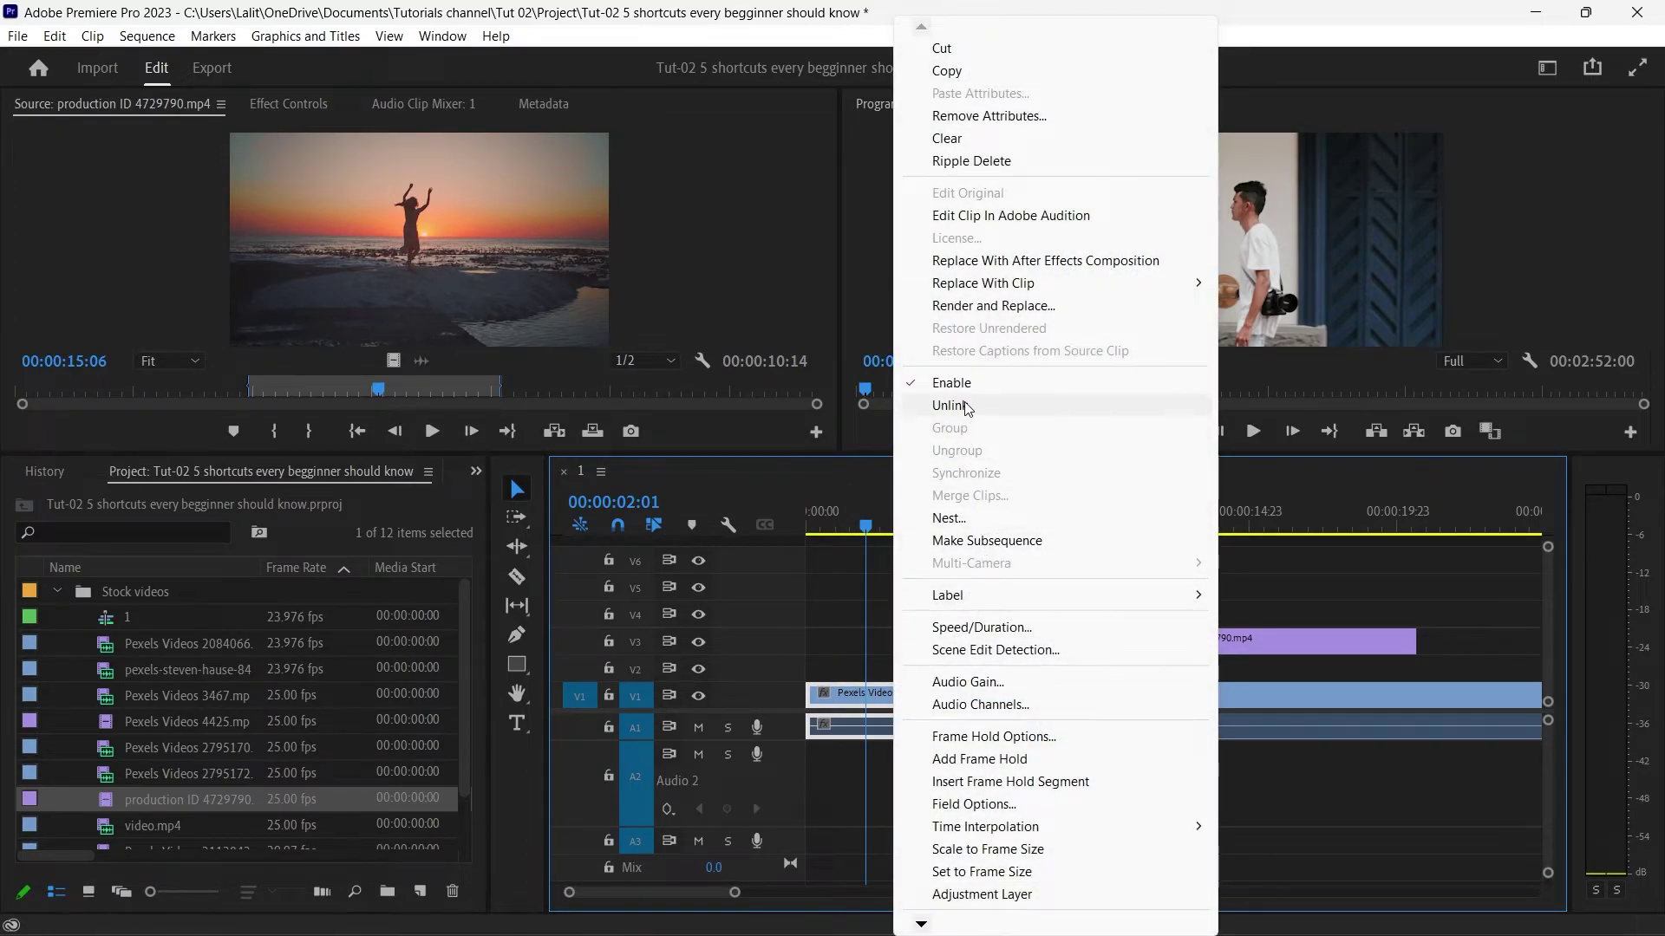
{"action": "left_click", "coordinate": [954, 405]}
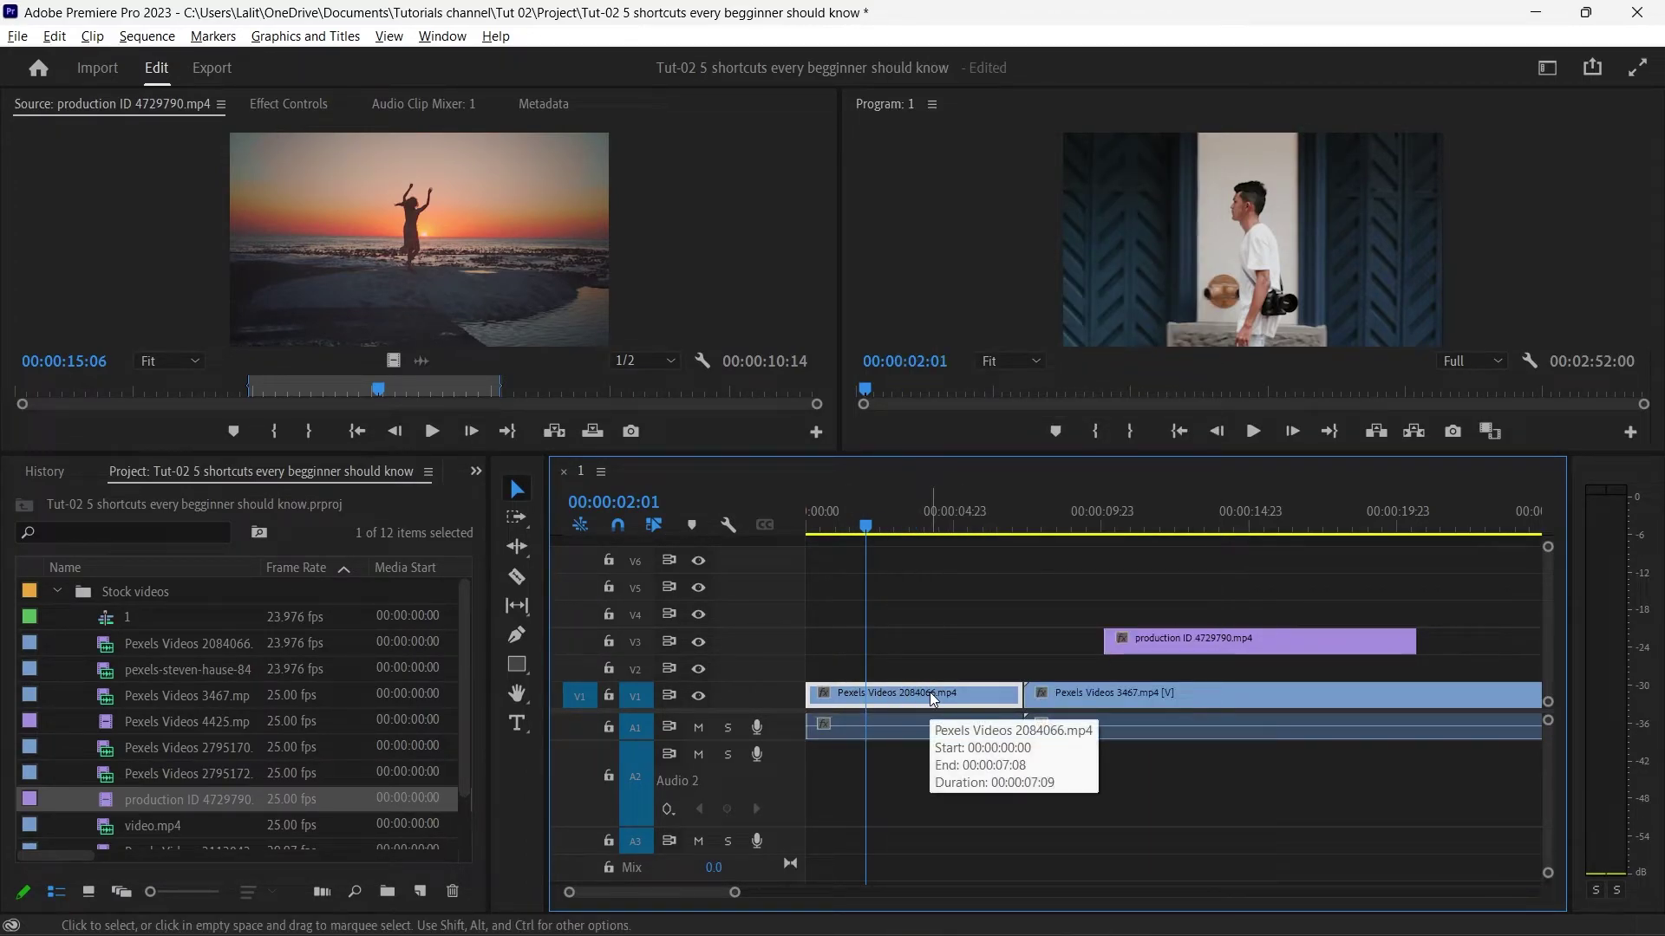
{"action": "key", "text": "alt+Up"}
{"action": "key", "text": "alt+Up"}
Shift the clip's audio down and up until it settles on track A2.
{"action": "key", "text": "alt+Up"}
{"action": "key", "text": "alt+Up"}
{"action": "left_click", "coordinate": [947, 735]}
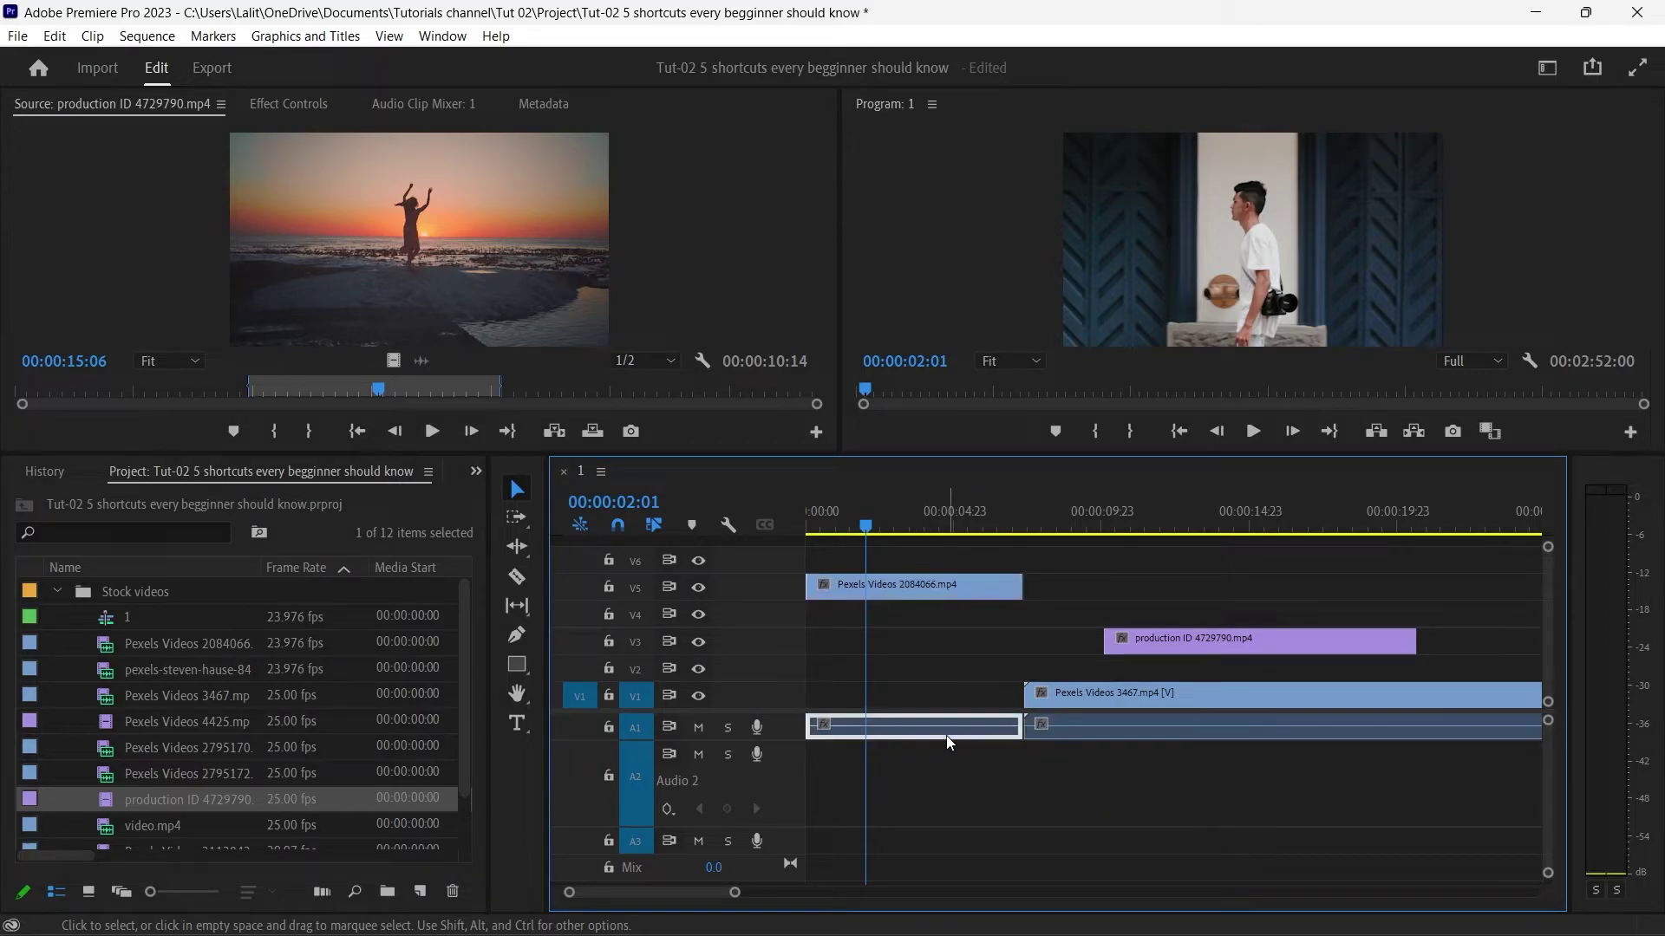
{"action": "key", "text": "alt+Down"}
{"action": "key", "text": "alt+Down"}
{"action": "key", "text": "alt+Down"}
{"action": "key", "text": "alt+Up"}
{"action": "key", "text": "alt+Up"}
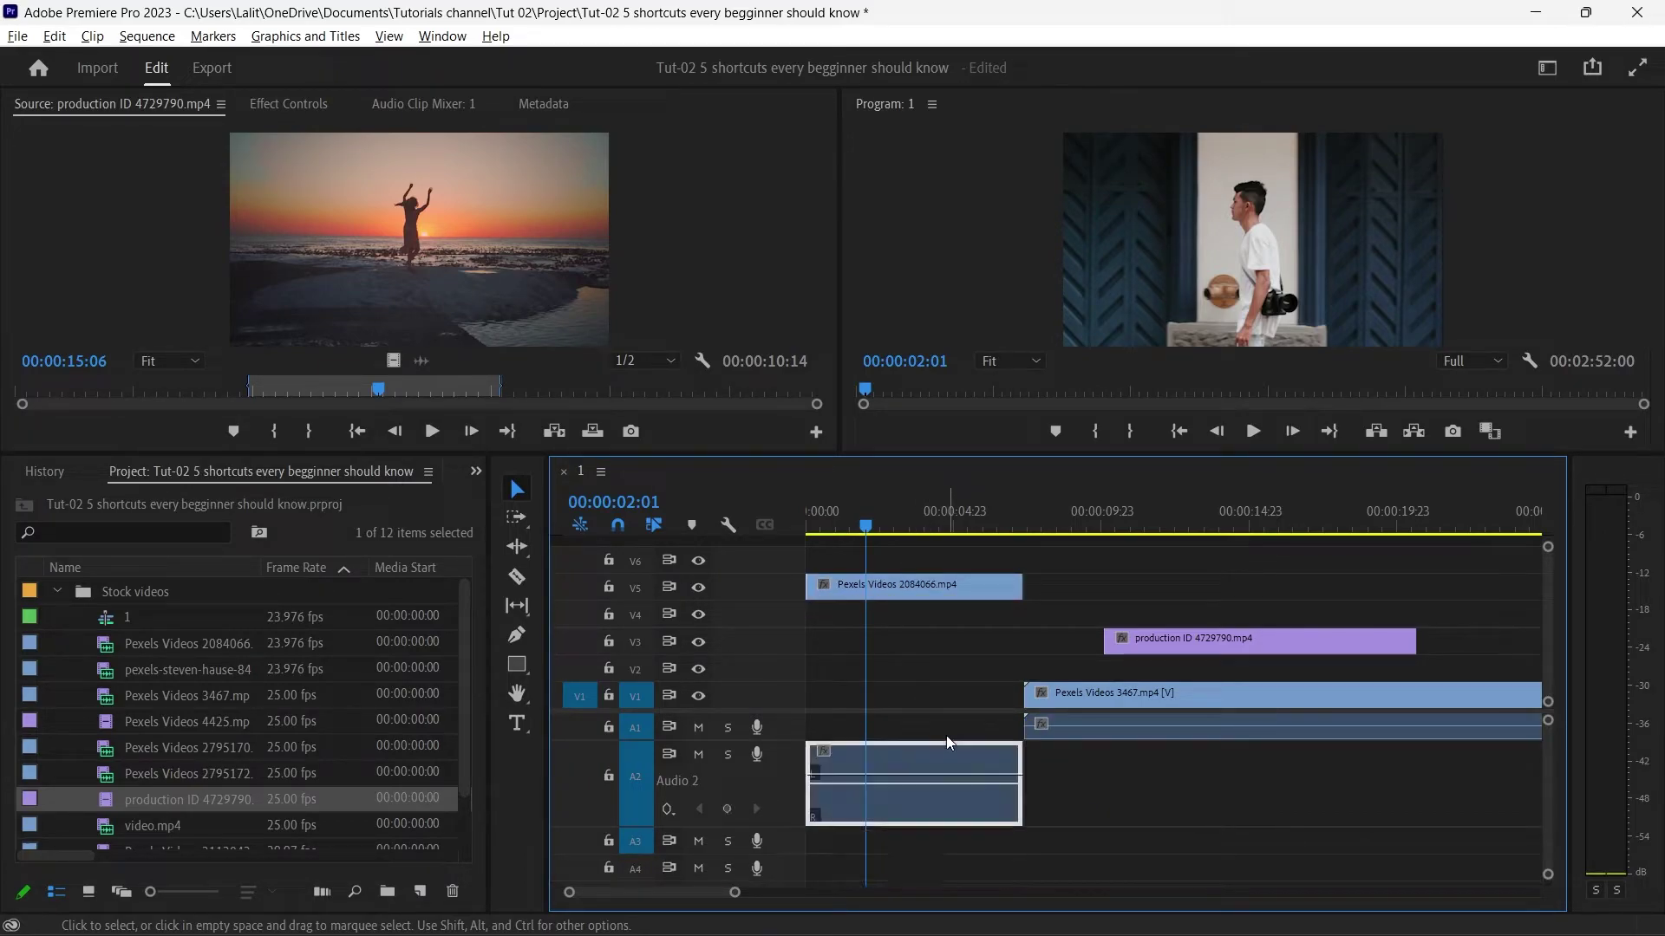
{"action": "key", "text": "alt+Down"}
{"action": "key", "text": "alt+Up"}
{"action": "key", "text": "alt+Down"}
{"action": "key", "text": "alt+Up"}
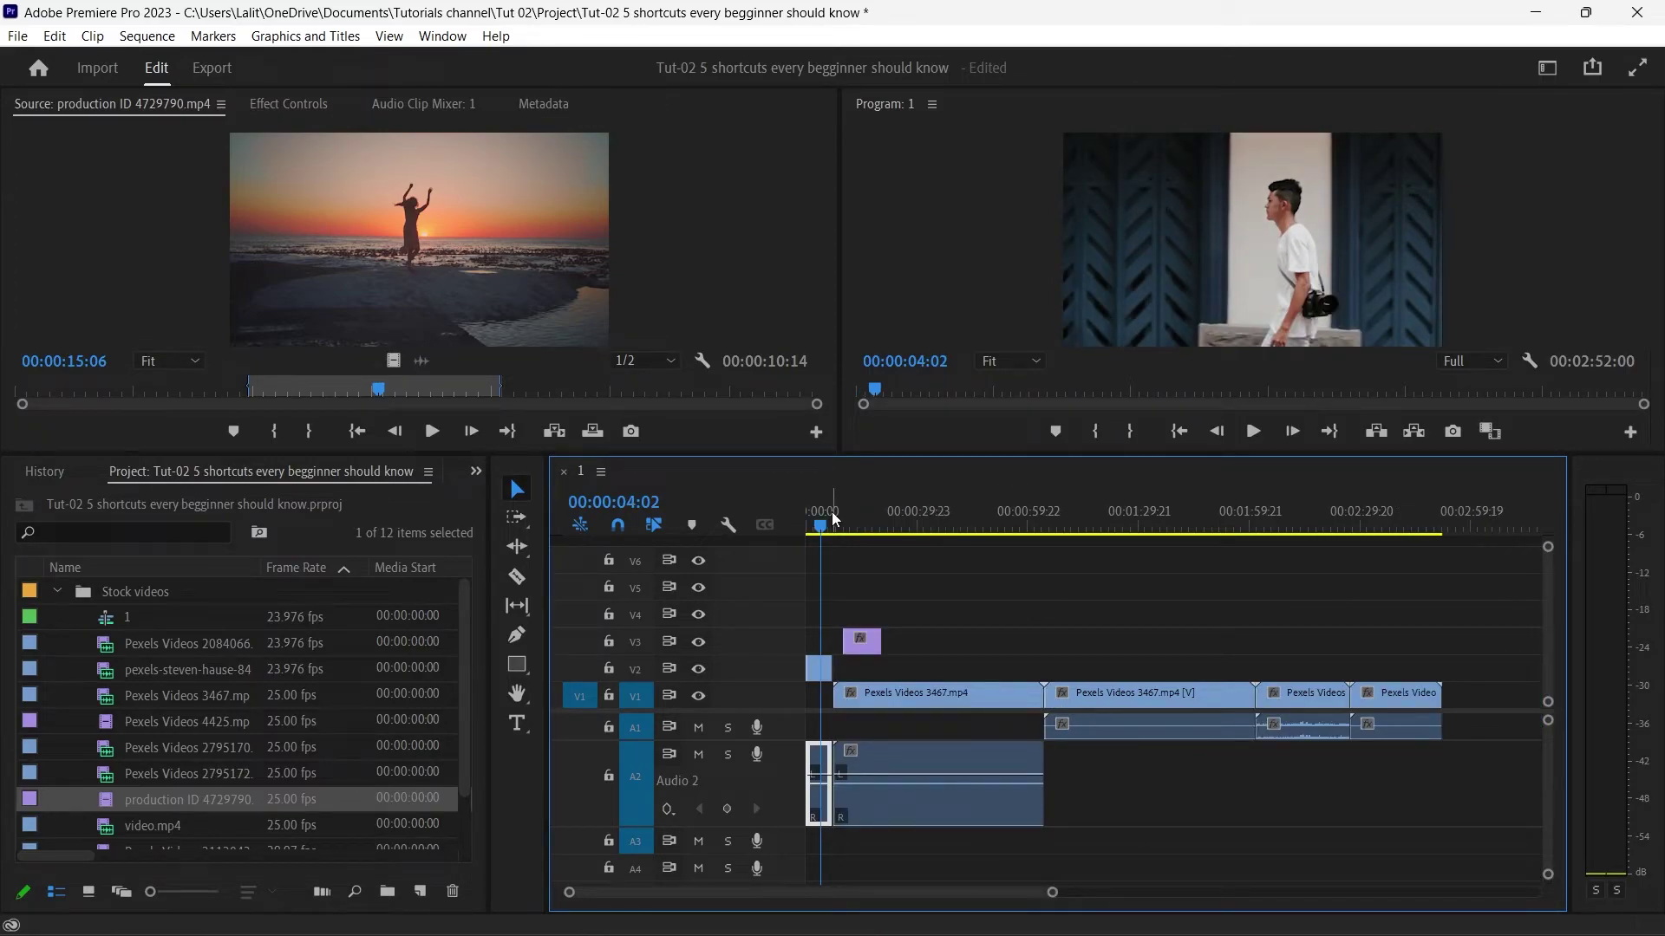
Scrub the playhead to the dog street shot near 00:02:34:16 and focus the Program monitor.
{"action": "mouse_move", "coordinate": [833, 517]}
{"action": "left_mouse_down"}
{"action": "mouse_move", "coordinate": [1367, 589]}
{"action": "mouse_move", "coordinate": [1309, 595]}
{"action": "left_mouse_up"}
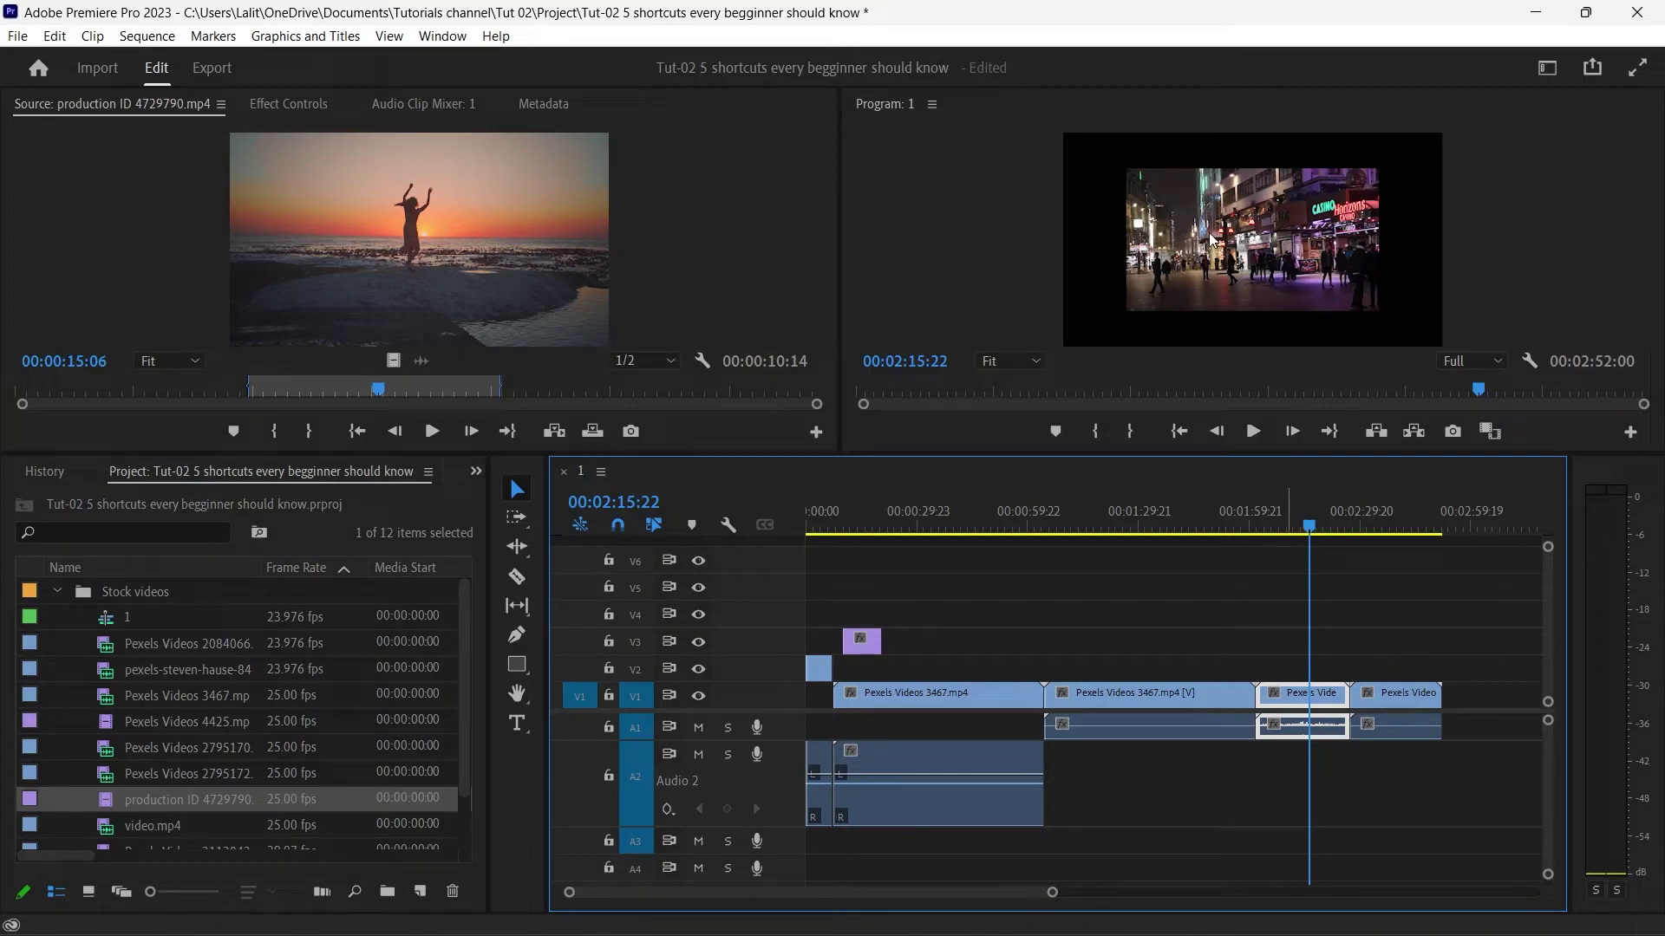
{"action": "left_click_drag", "start_coordinate": [1214, 511], "coordinate": [1380, 507]}
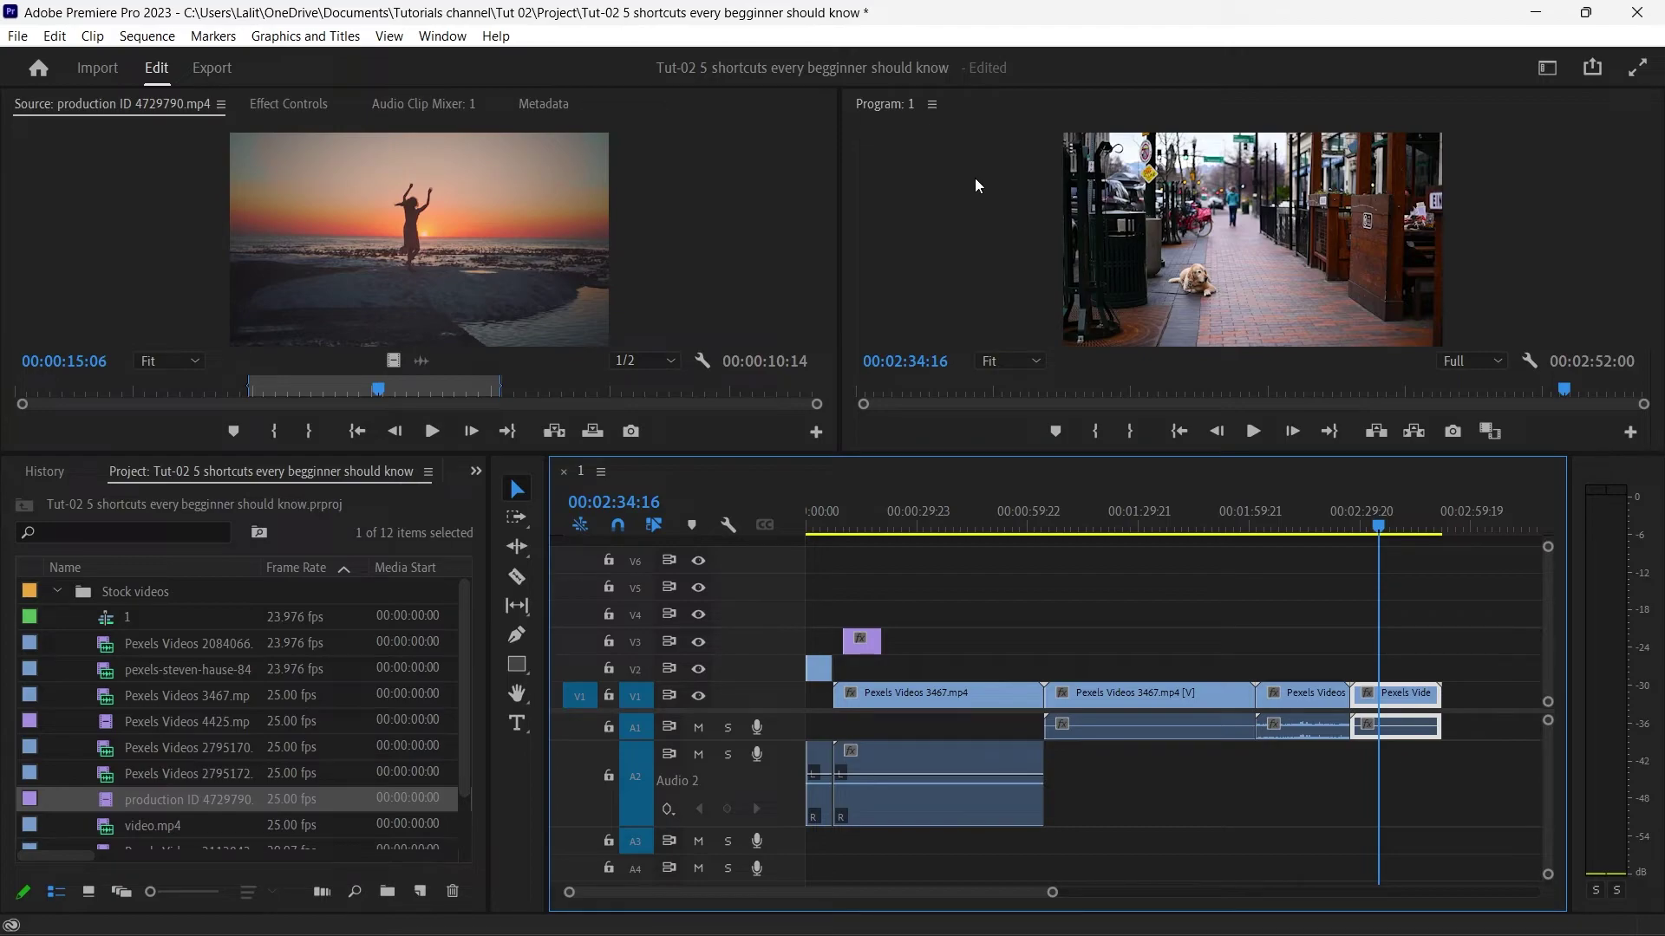
{"action": "left_click", "coordinate": [926, 170]}
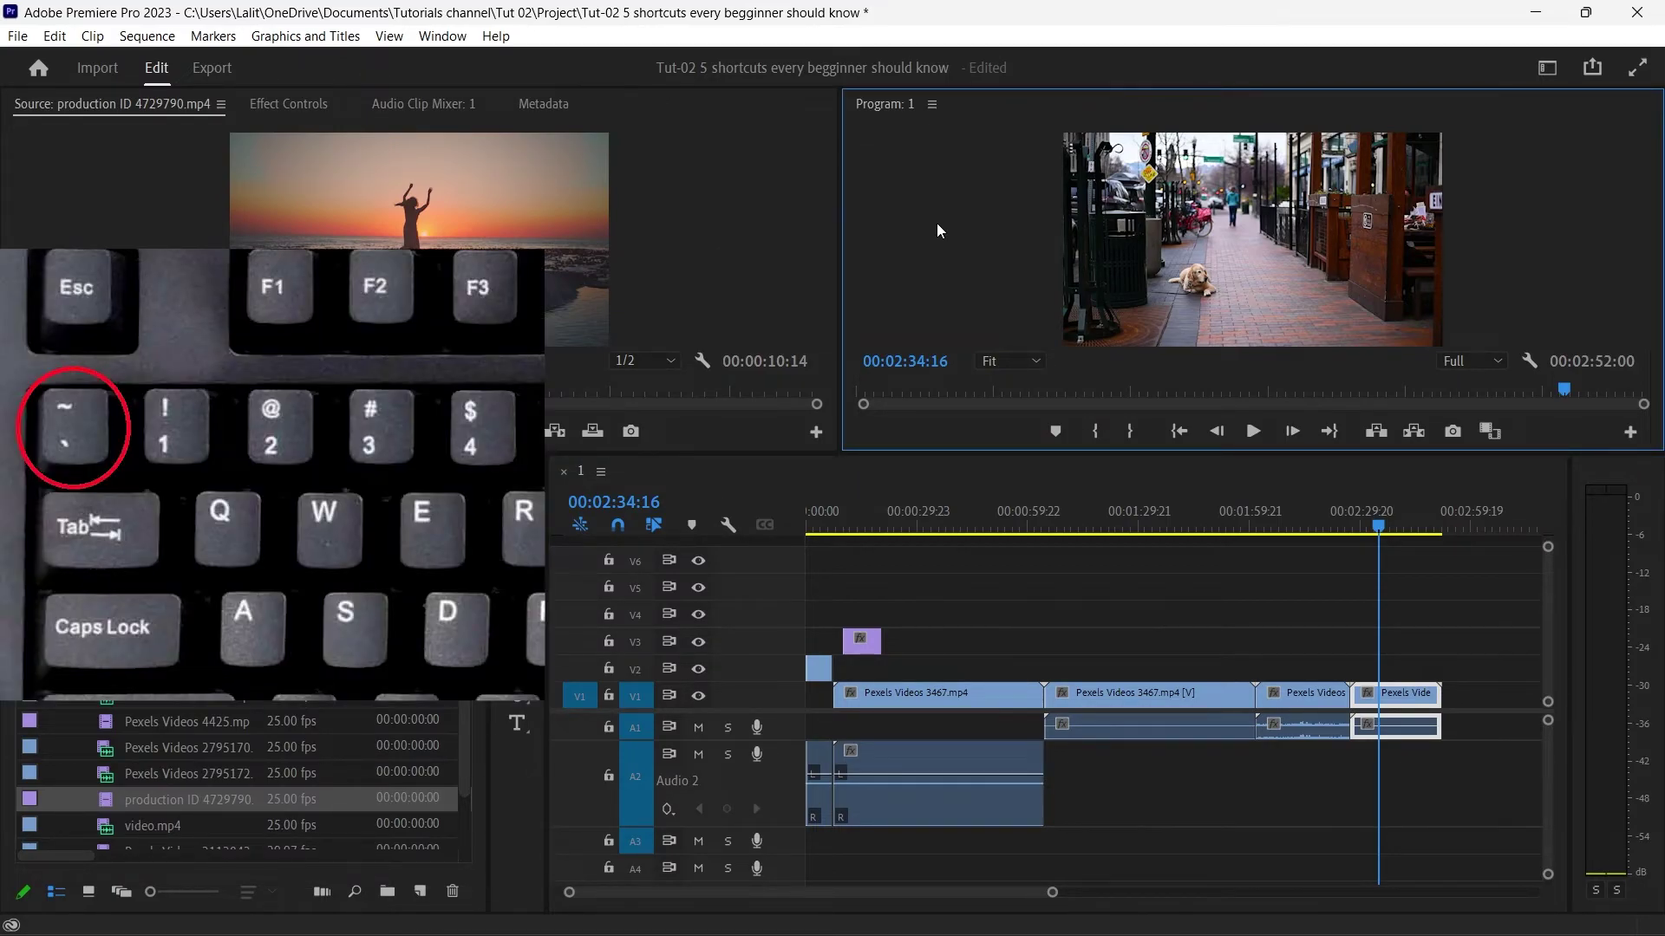
Toggle the Program and Source monitors full-window with `, previewing the dog and sunset clips.
{"action": "key", "text": "grave"}
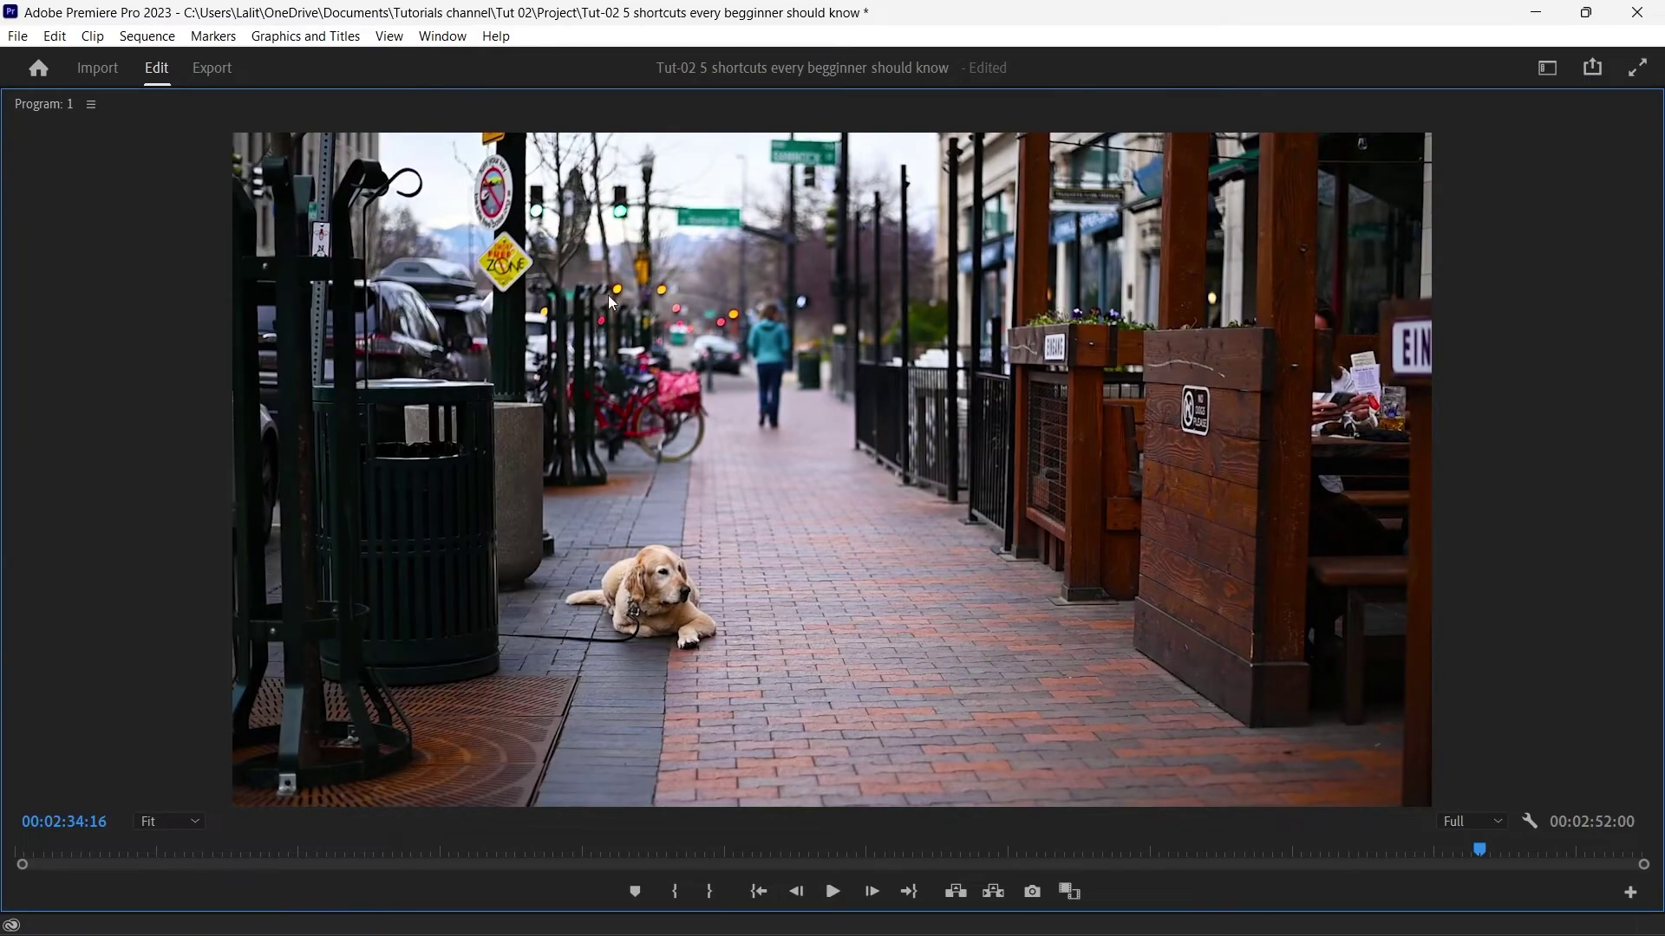
{"action": "left_click", "coordinate": [834, 894]}
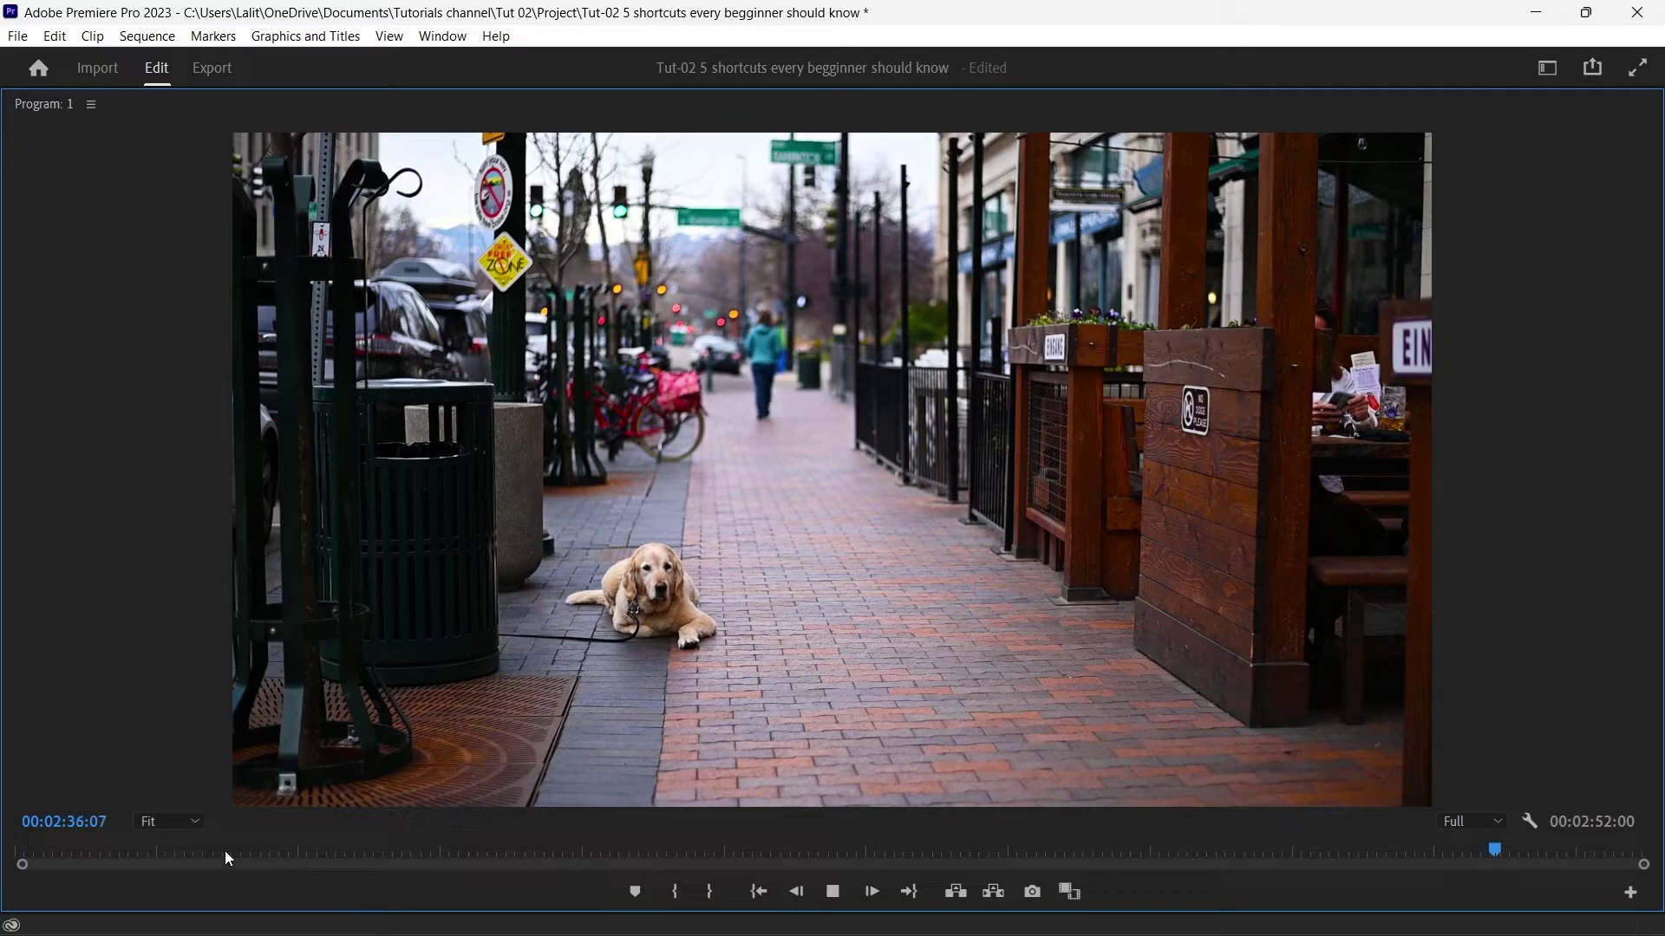
{"action": "key", "text": "grave"}
{"action": "left_click", "coordinate": [753, 218]}
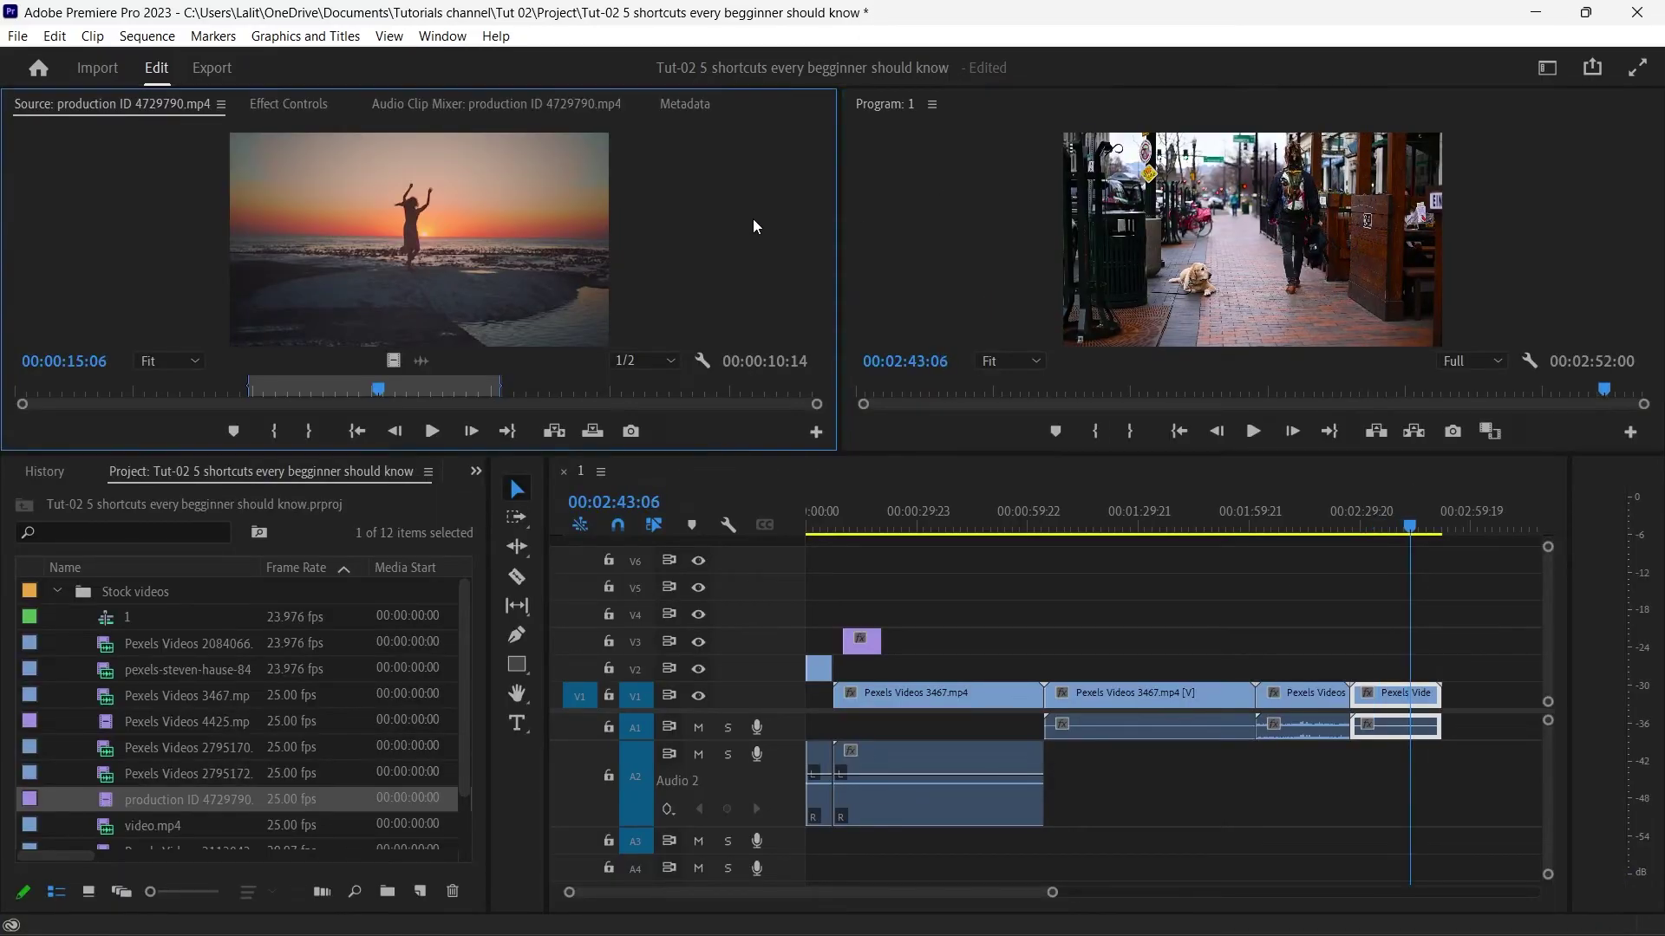
{"action": "key", "text": "grave"}
{"action": "mouse_move", "coordinate": [486, 850]}
{"action": "left_mouse_down"}
{"action": "mouse_move", "coordinate": [993, 852]}
{"action": "mouse_move", "coordinate": [1067, 871]}
{"action": "left_mouse_up"}
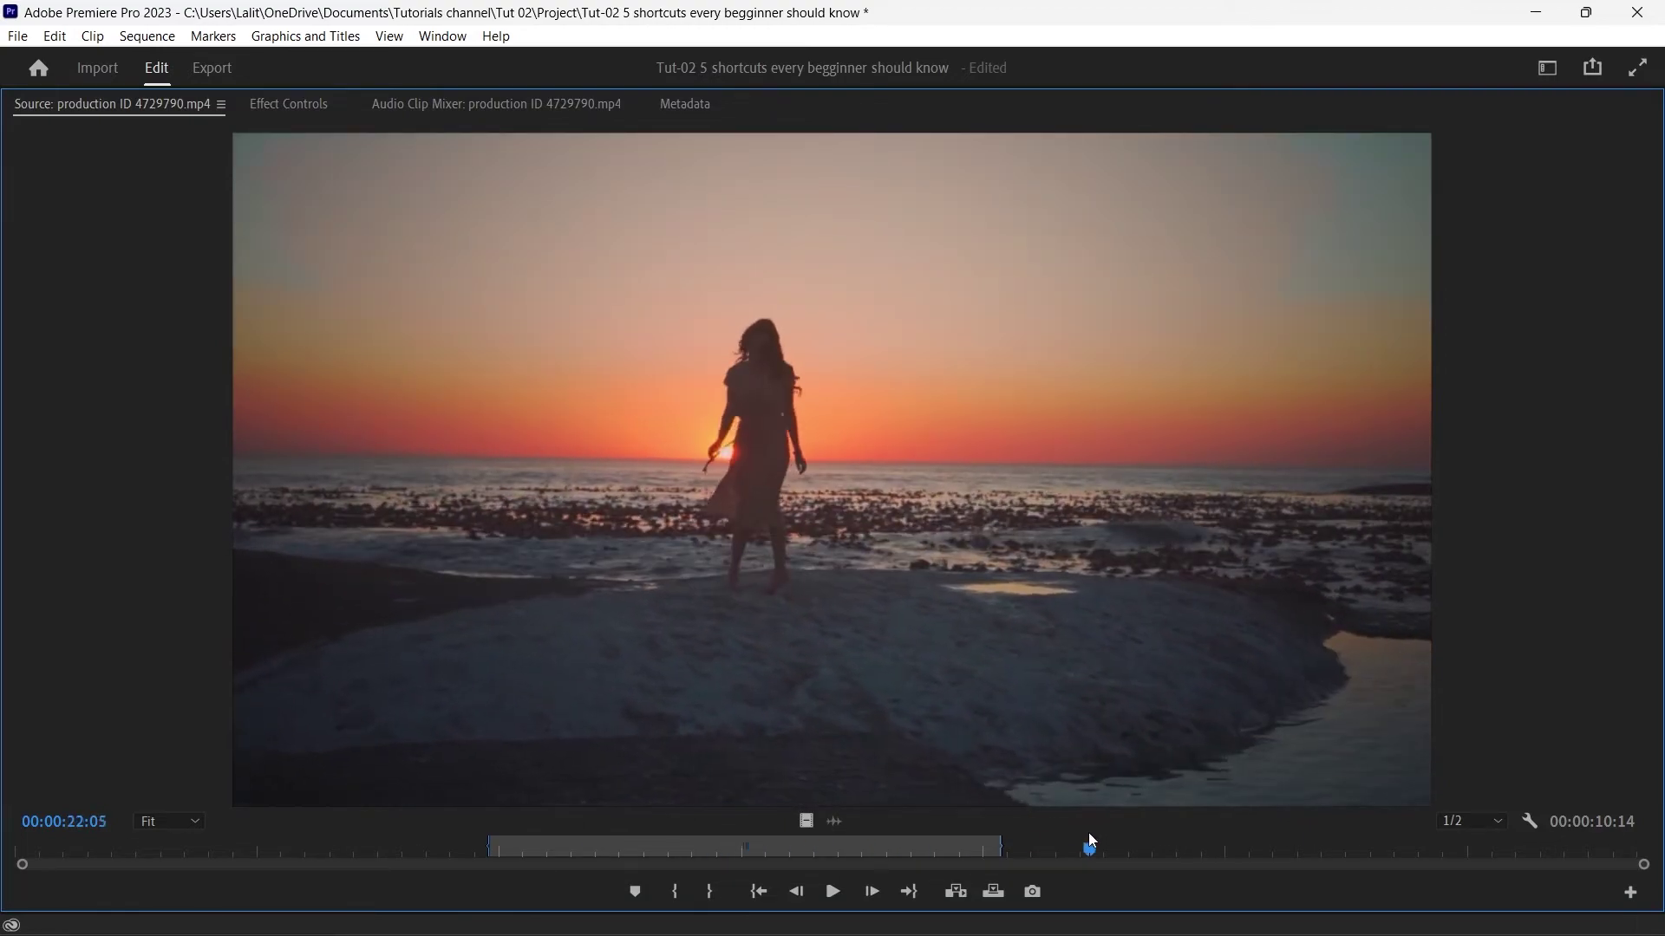
{"action": "key", "text": "grave"}
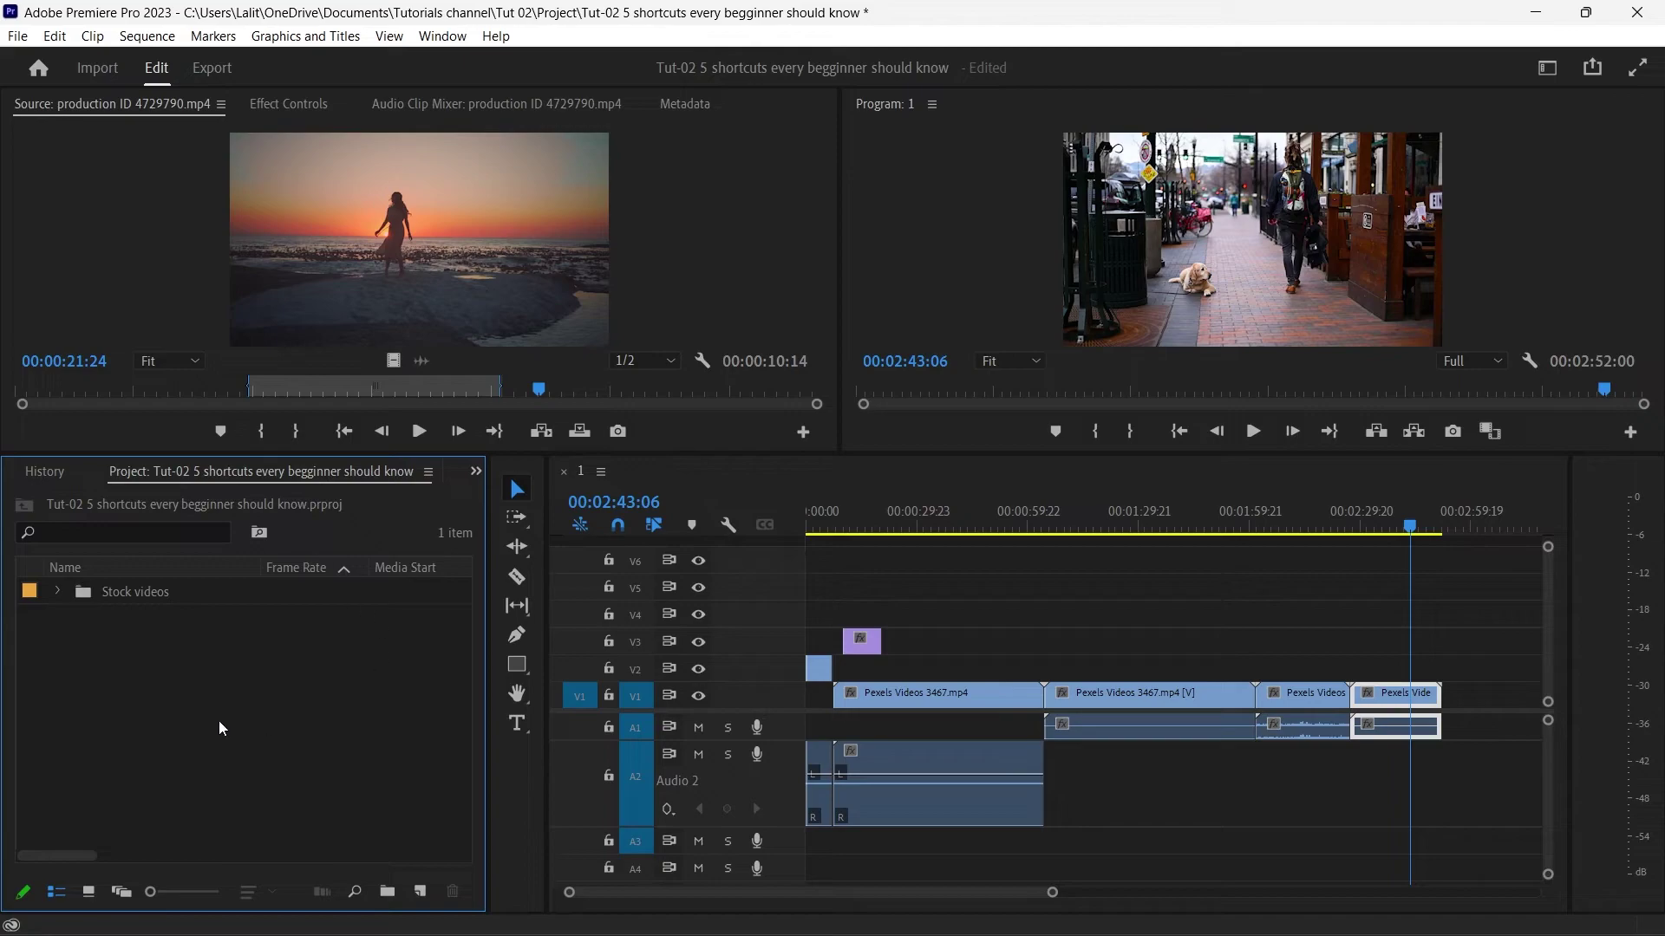
Maximize the Project panel, switch to Icon View, open Stock videos, then toggle the Timeline full-window.
{"action": "key", "text": "grave"}
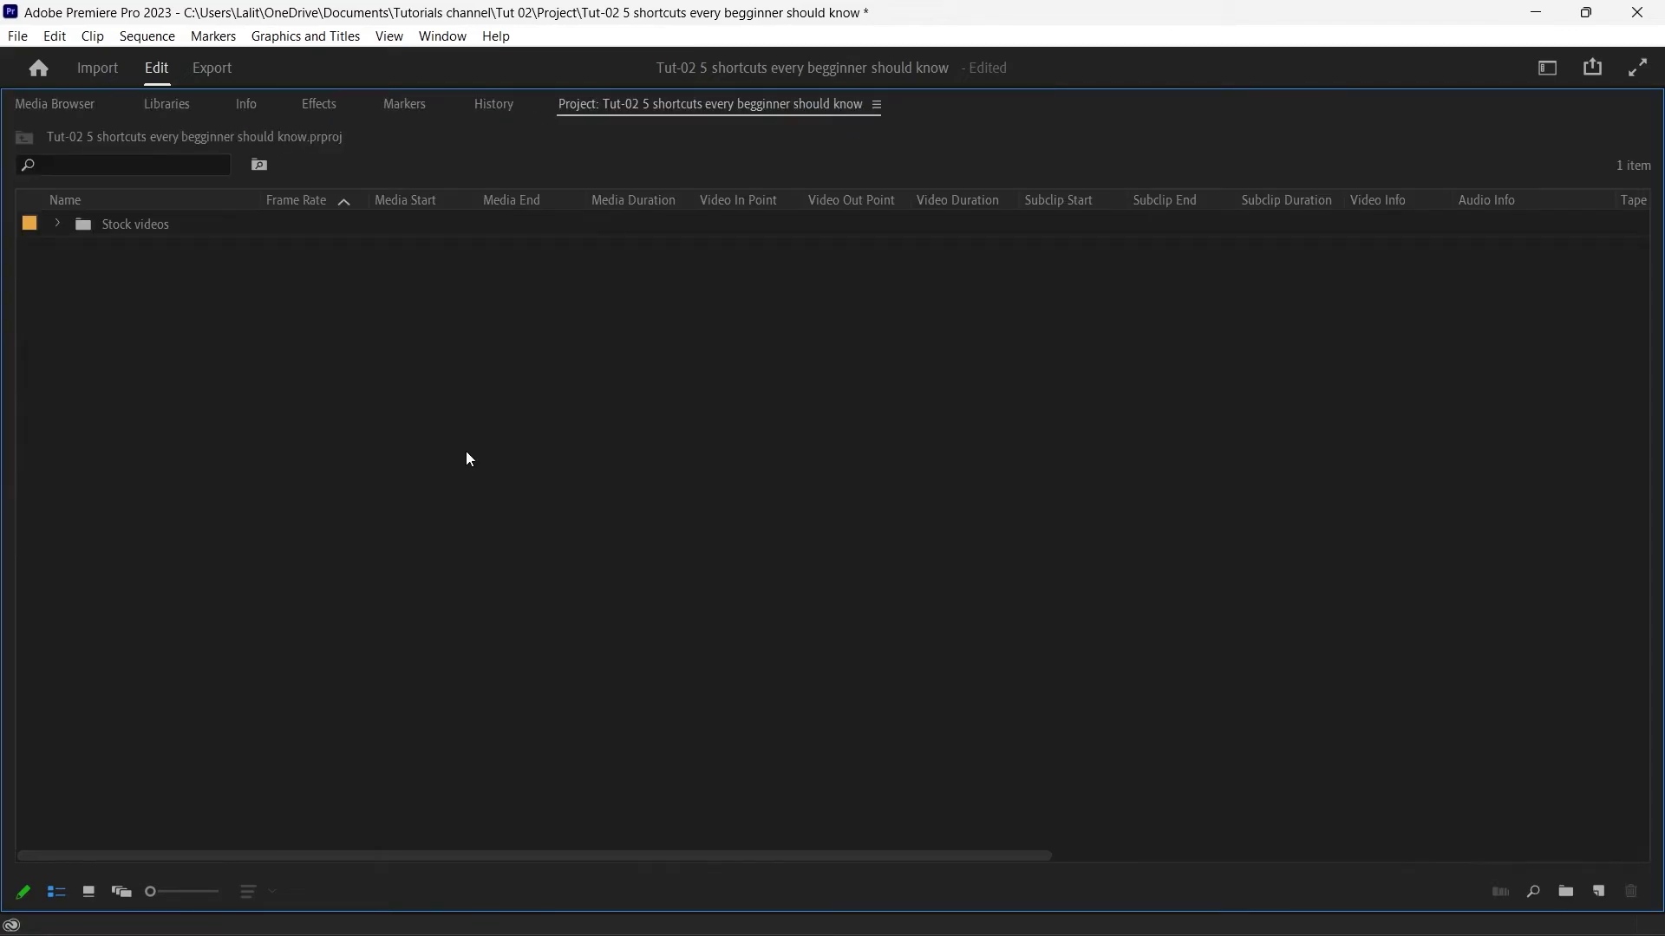
{"action": "left_click", "coordinate": [90, 893]}
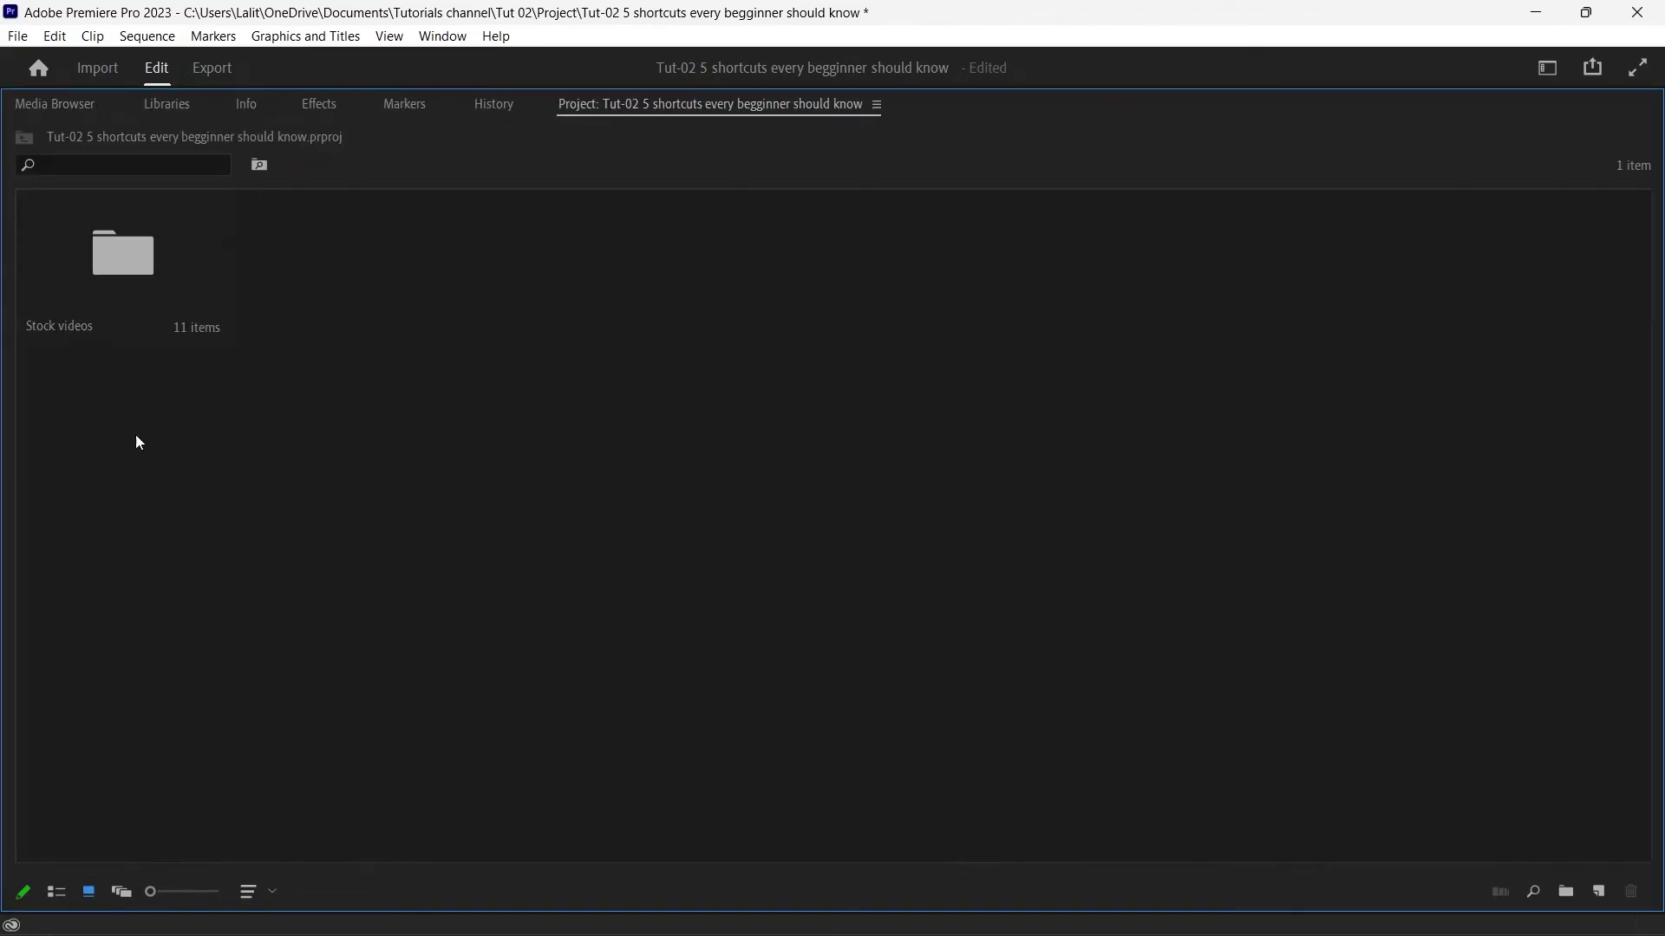
{"action": "double_click", "coordinate": [88, 267]}
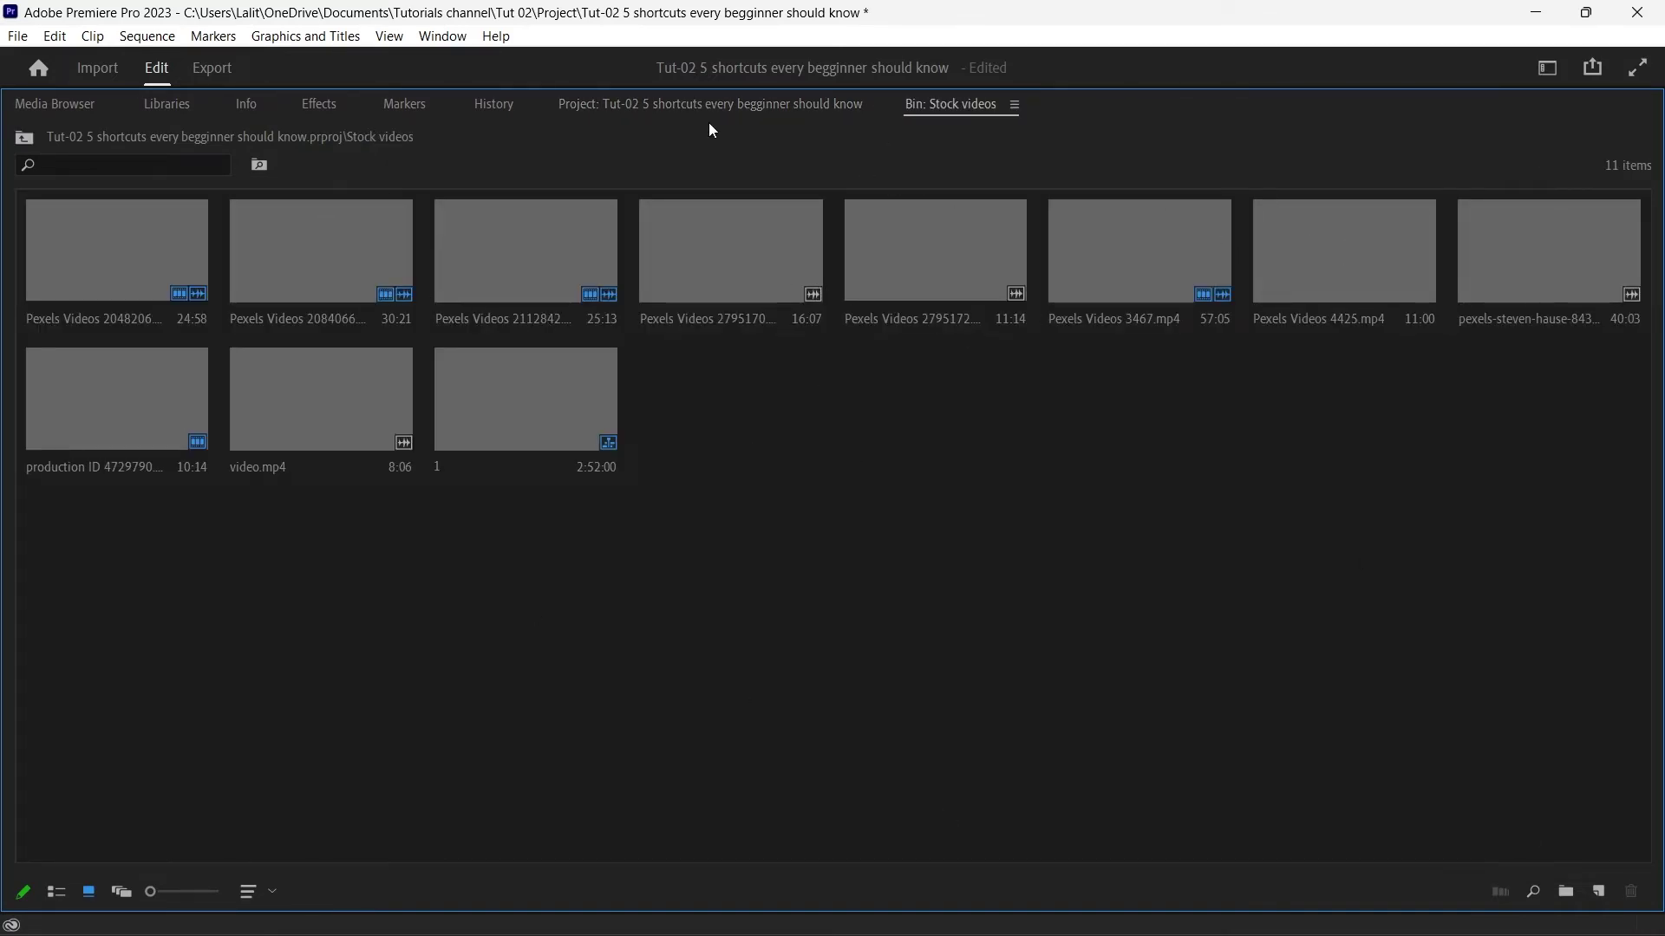
{"action": "key", "text": "grave"}
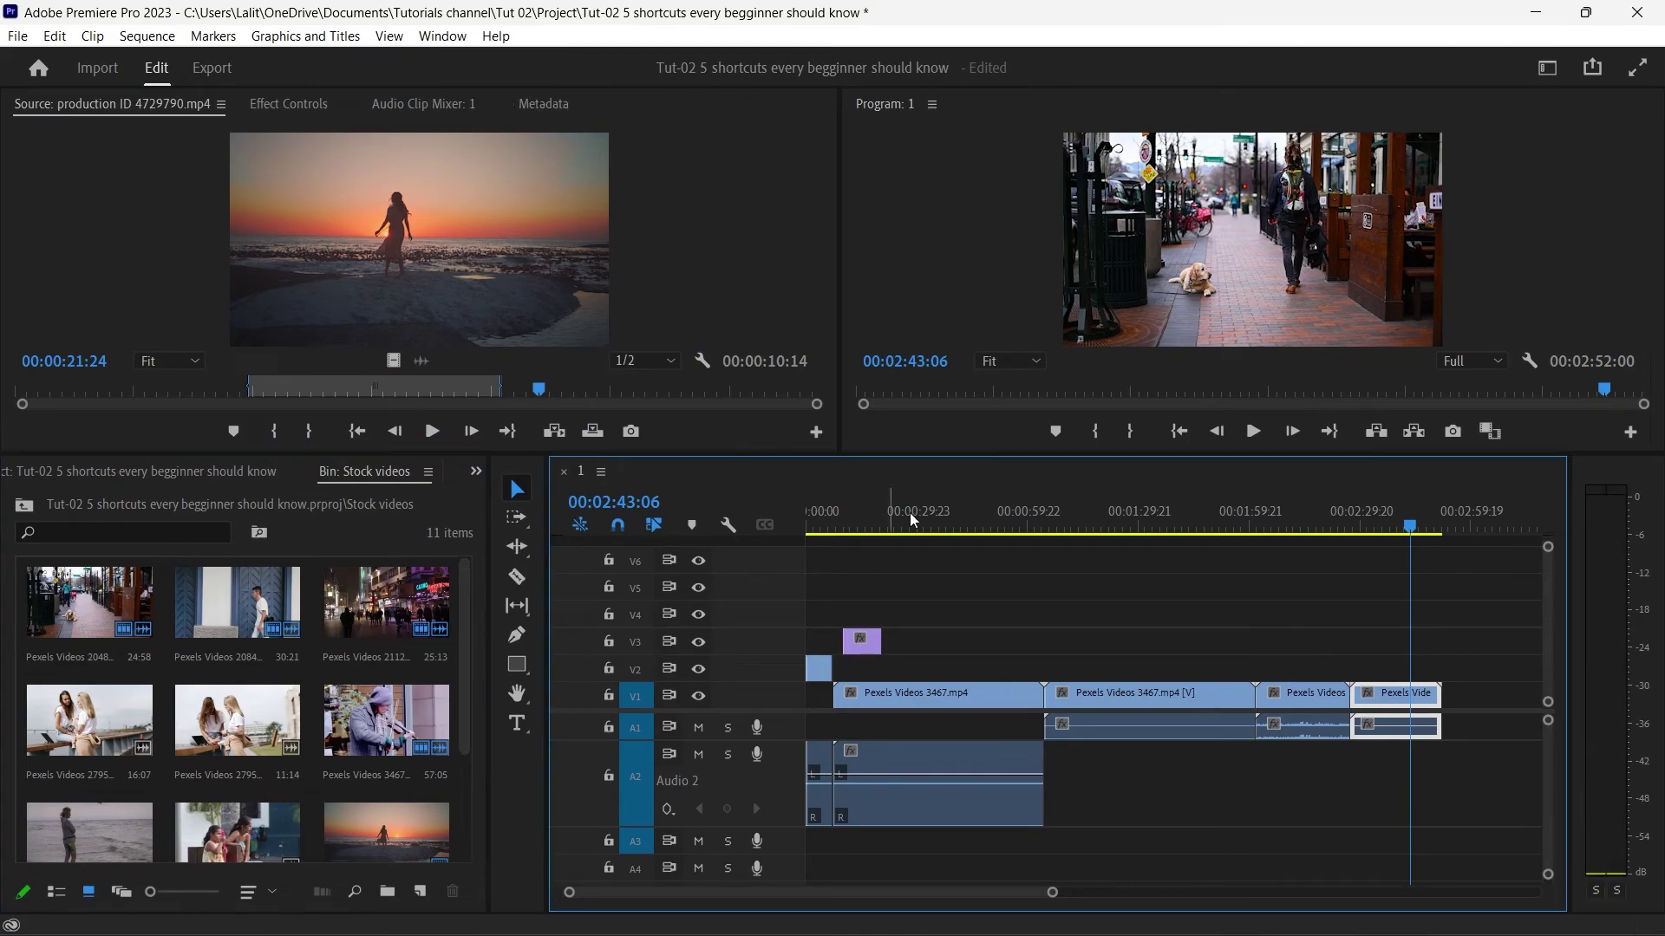
{"action": "key", "text": "grave"}
{"action": "key", "text": "grave"}
{"action": "key", "text": "grave"}
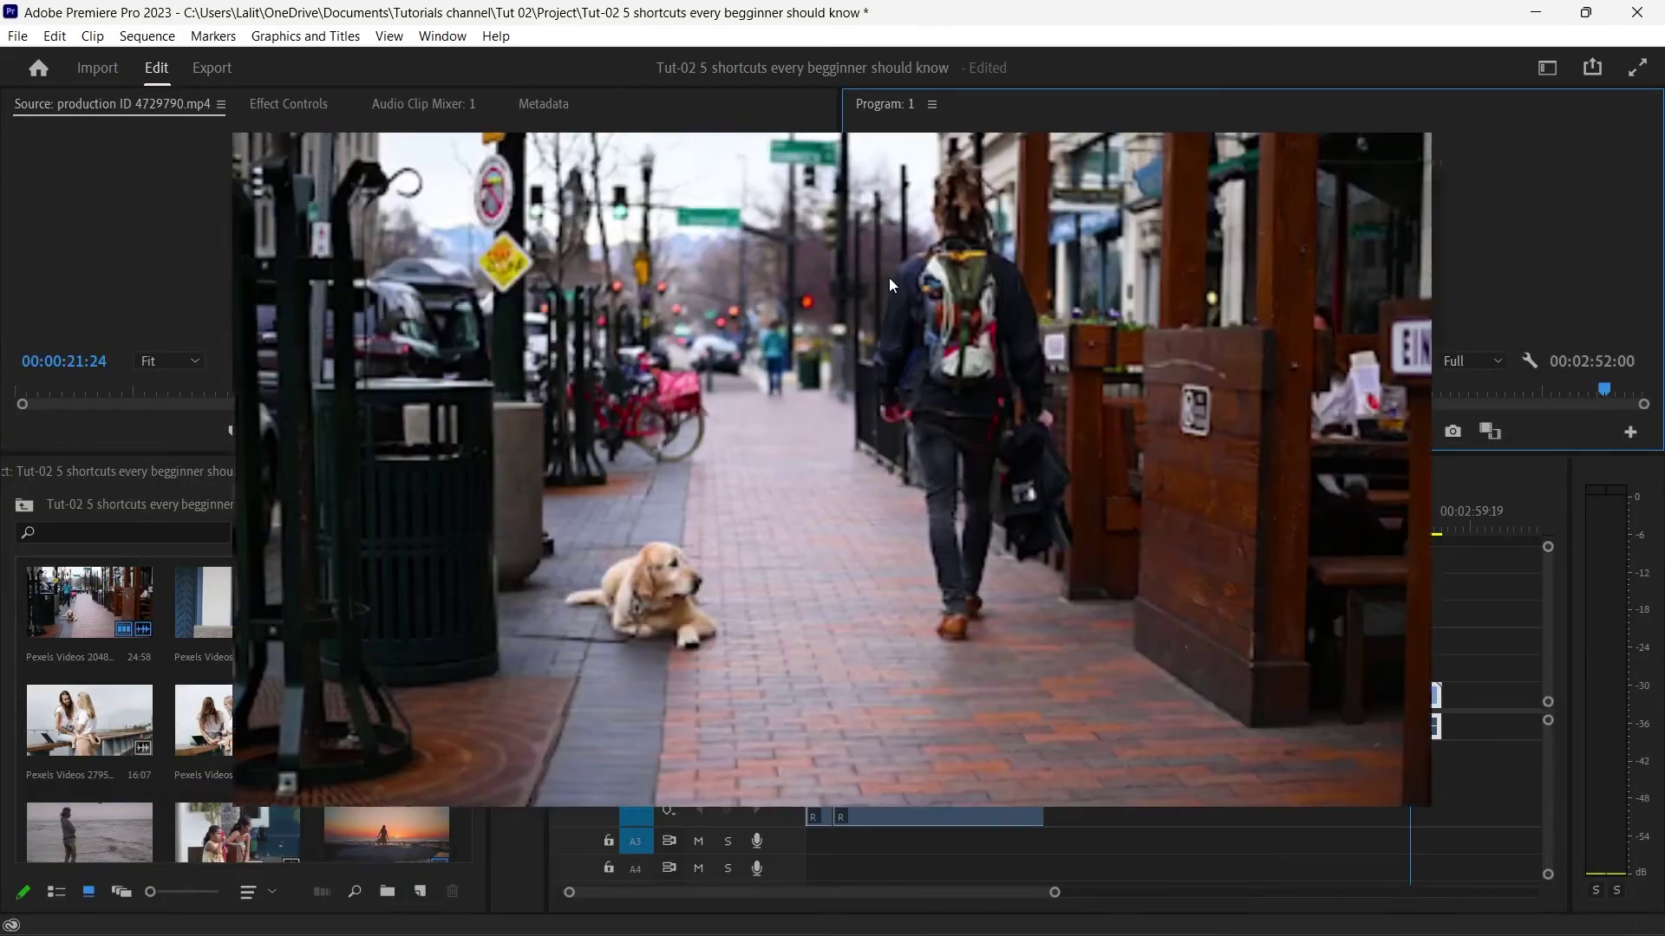
{"action": "key", "text": "grave"}
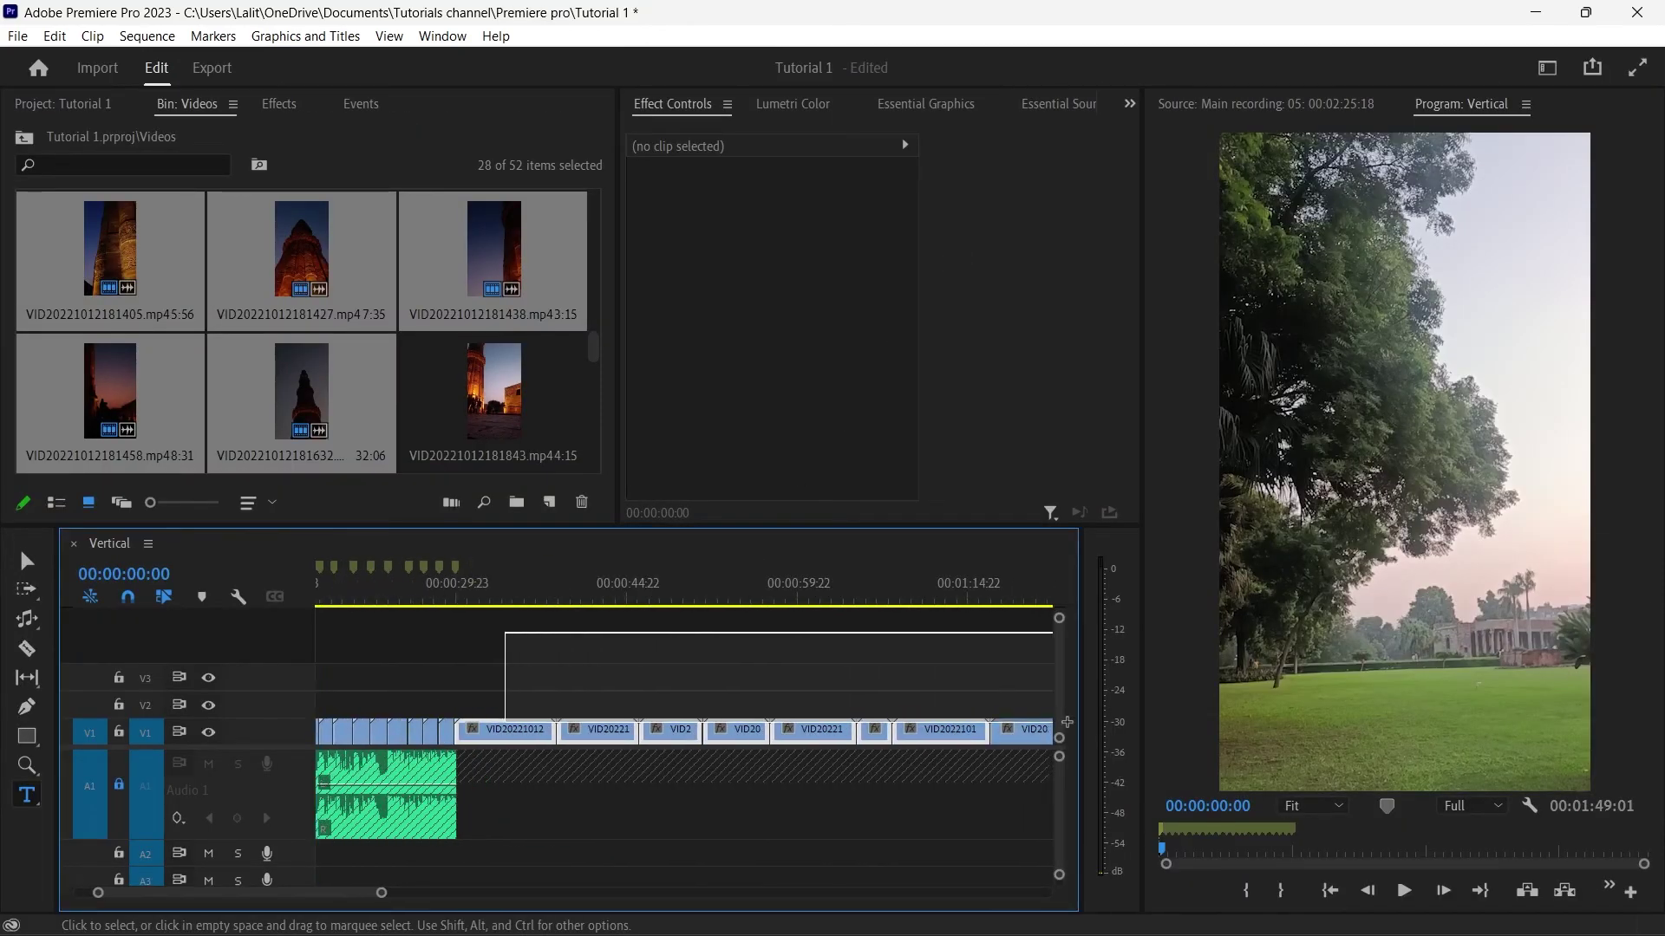
Select a clip in Tutorial 1's Vertical sequence and play it.
{"action": "left_click", "coordinate": [414, 793]}
{"action": "key", "text": "space"}
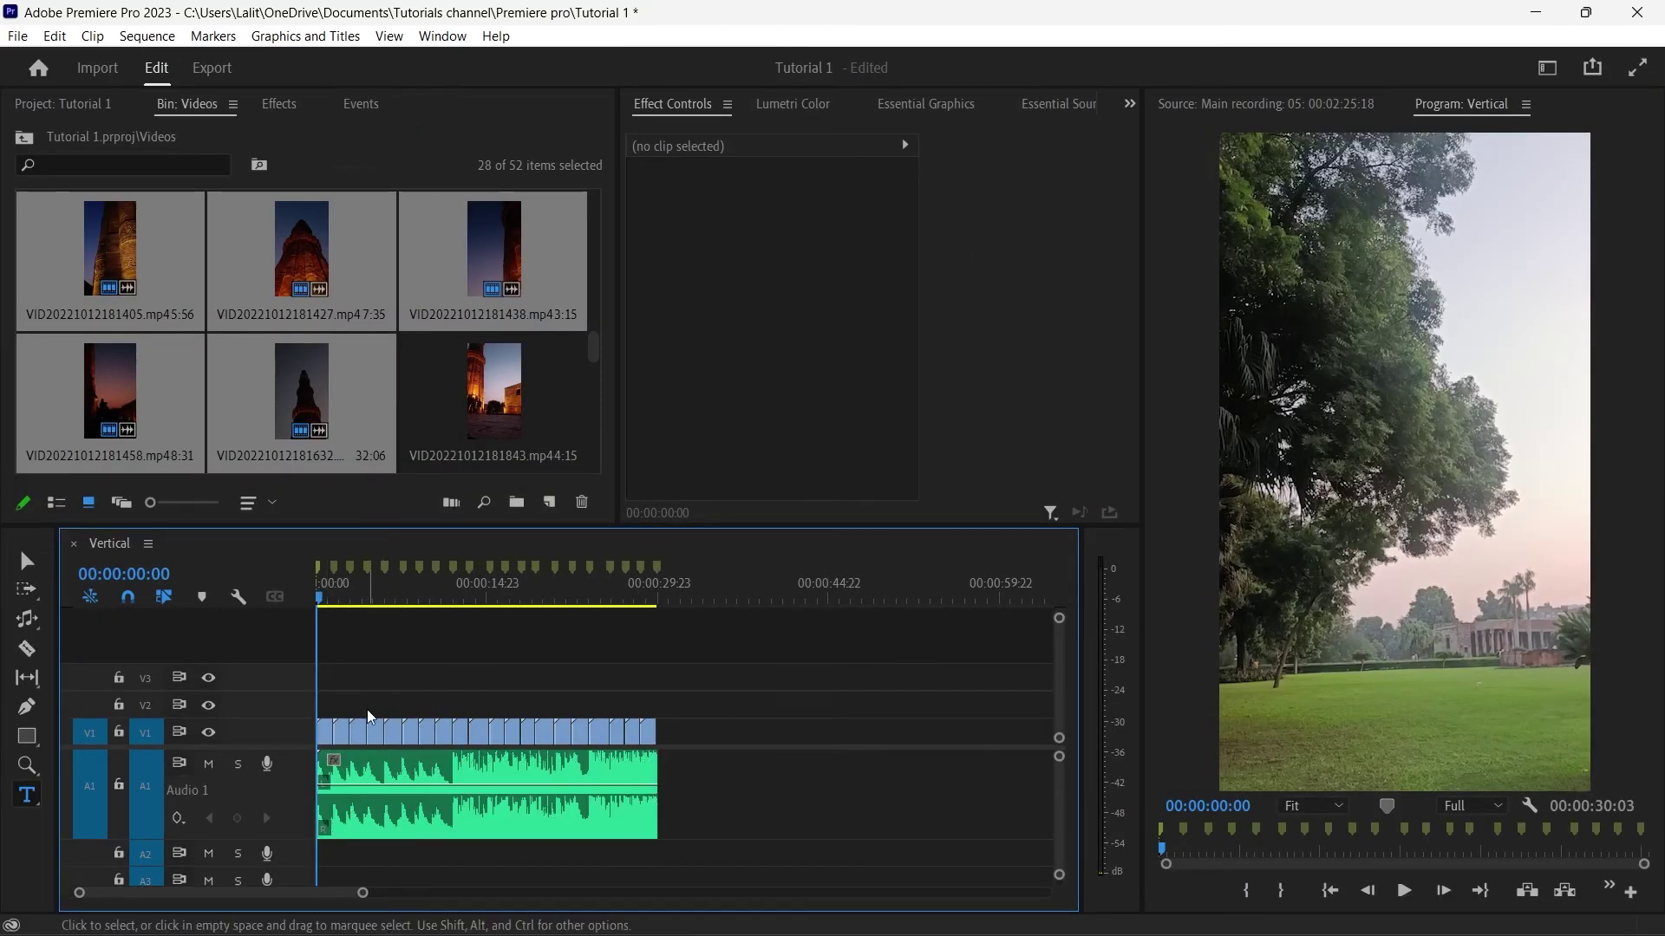